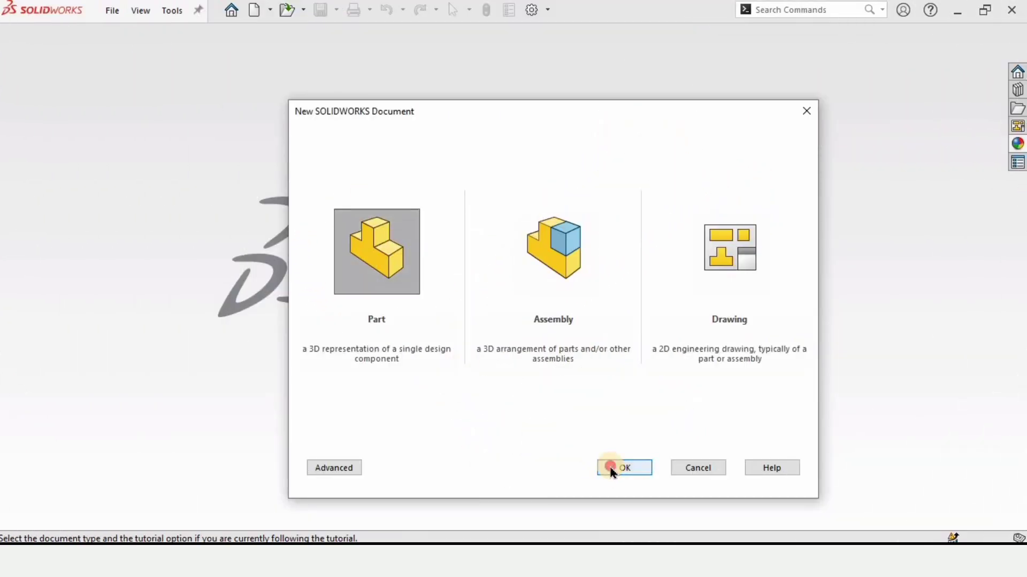
- Create a new part document and set its scene background to Plain White
{"action": "left_click", "coordinate": [612, 469]}
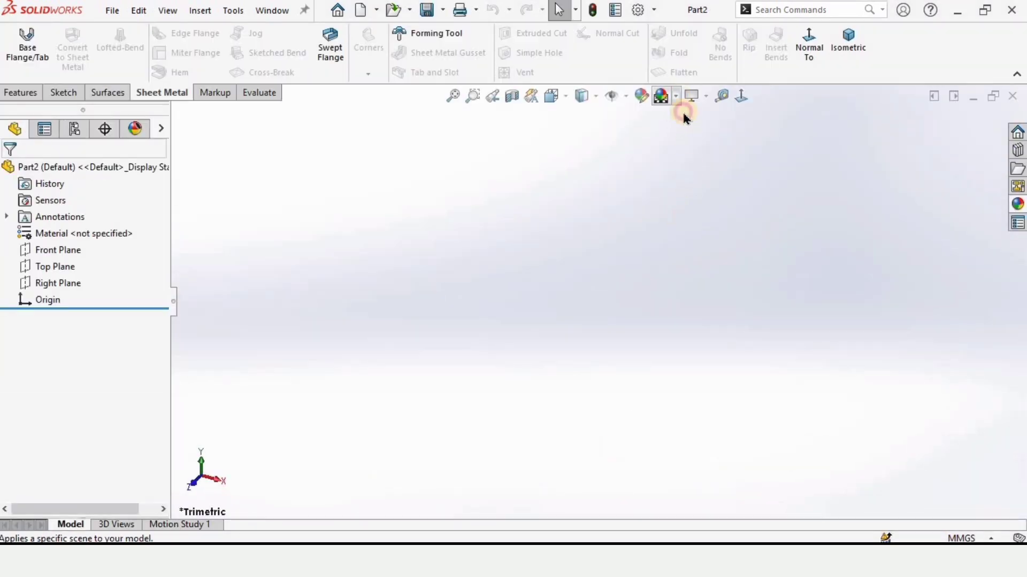
{"action": "left_click", "coordinate": [676, 96]}
{"action": "left_click", "coordinate": [687, 133]}
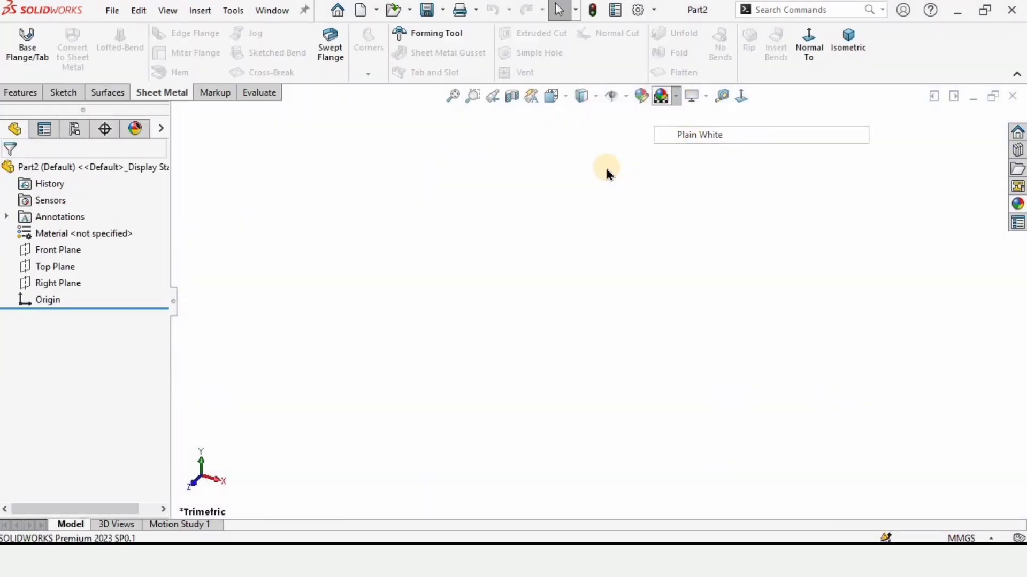
- Start a sketch on the Top Plane and draw a center rectangle about 182 by 112 mm centred on the origin
{"action": "left_click", "coordinate": [69, 271]}
{"action": "left_click", "coordinate": [77, 241]}
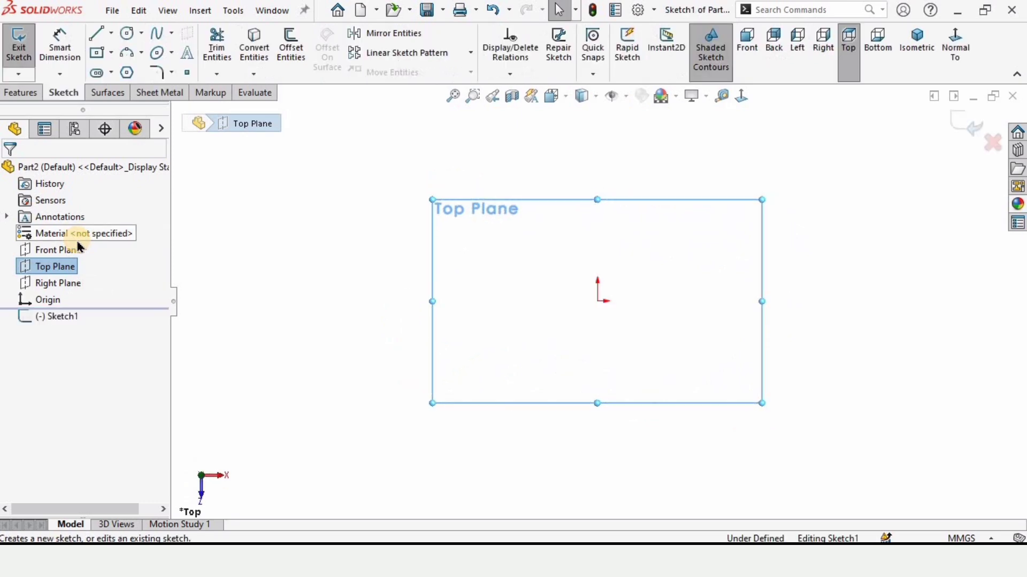
{"action": "left_click", "coordinate": [111, 55]}
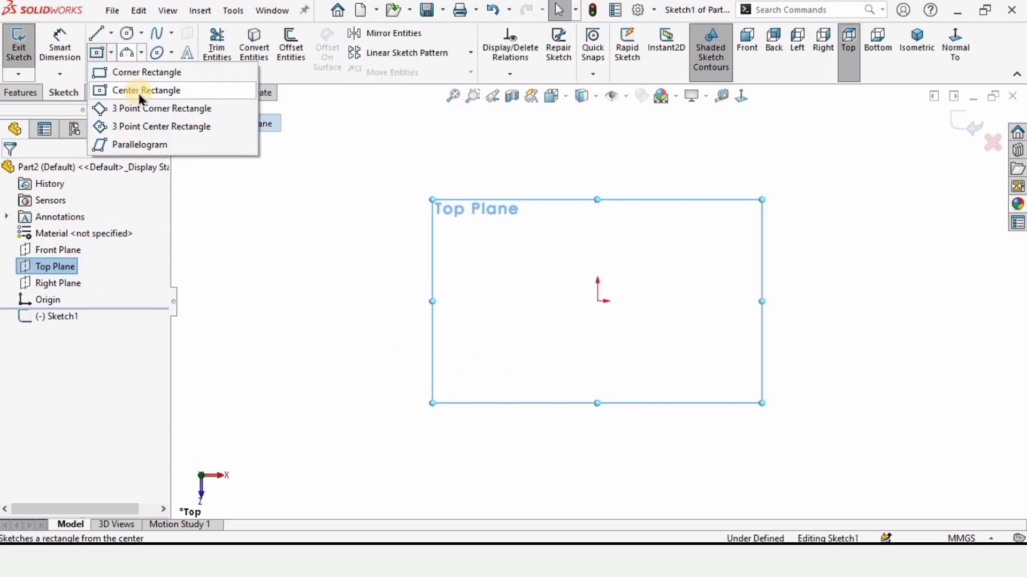
{"action": "left_click", "coordinate": [138, 92]}
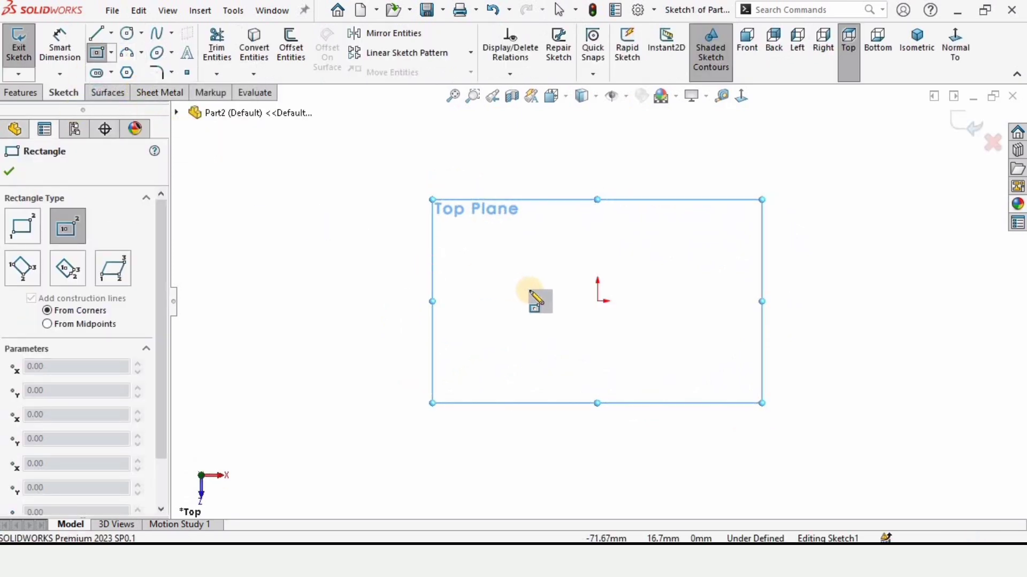
{"action": "left_click", "coordinate": [598, 302]}
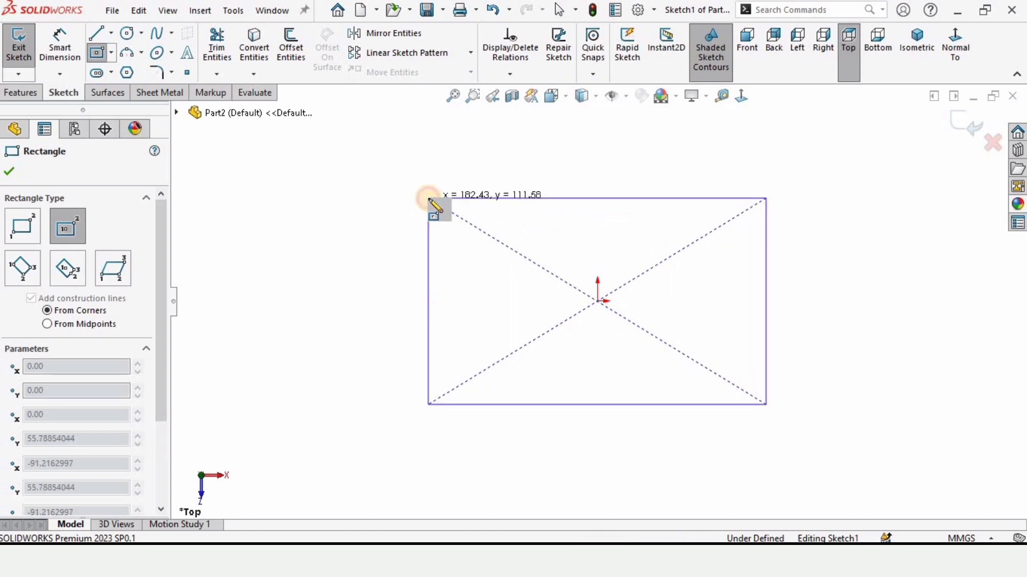
{"action": "left_click", "coordinate": [428, 198]}
- Dimension the rectangle to 530 mm wide and 410 mm high
{"action": "left_click", "coordinate": [68, 53]}
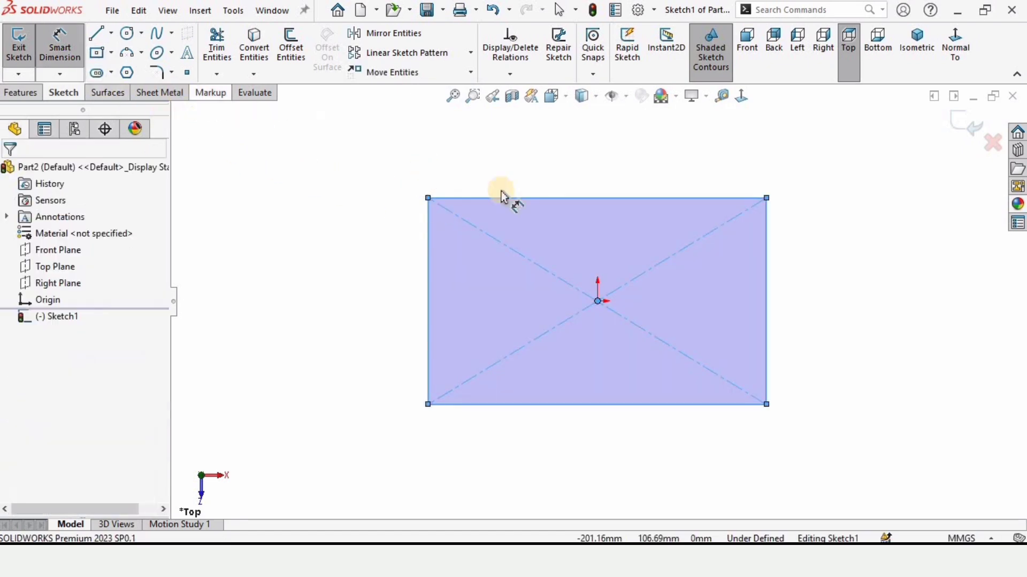
{"action": "left_click", "coordinate": [504, 198]}
{"action": "left_click", "coordinate": [540, 162]}
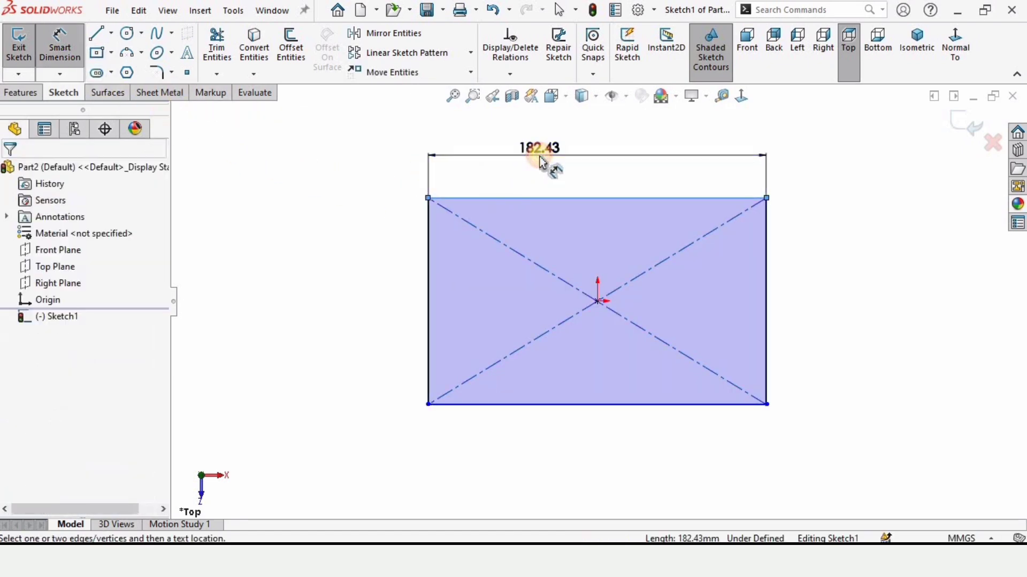
{"action": "type", "text": "530"}
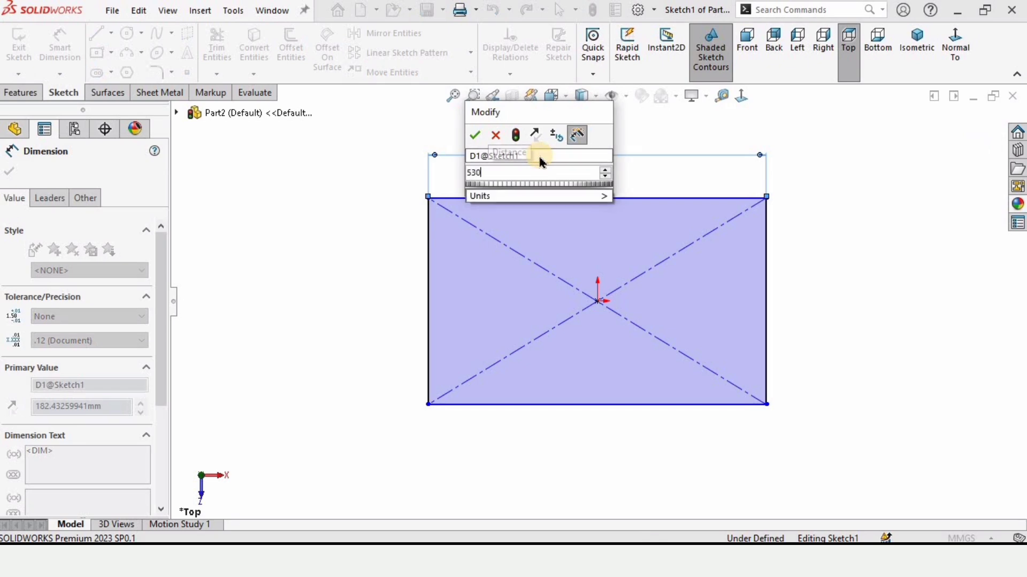
{"action": "key", "text": "Return"}
{"action": "left_click", "coordinate": [426, 223]}
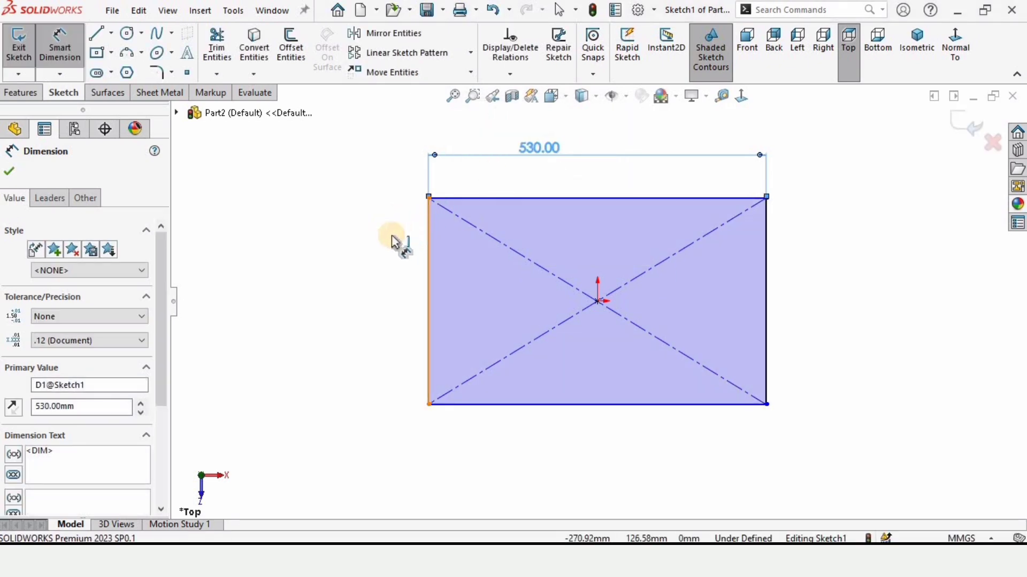
{"action": "left_click", "coordinate": [378, 242]}
{"action": "type", "text": "430"}
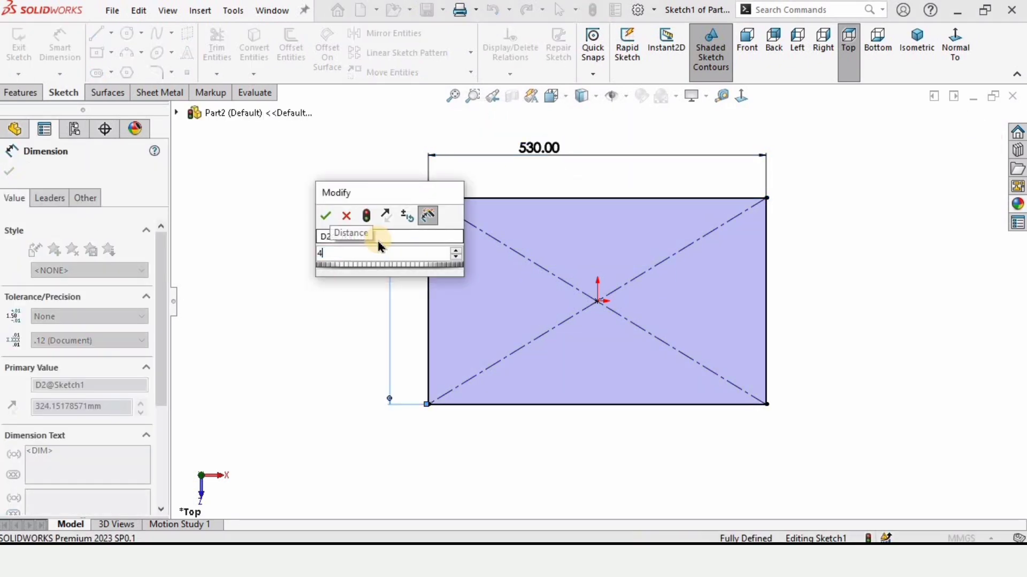
{"action": "key", "text": "Return"}
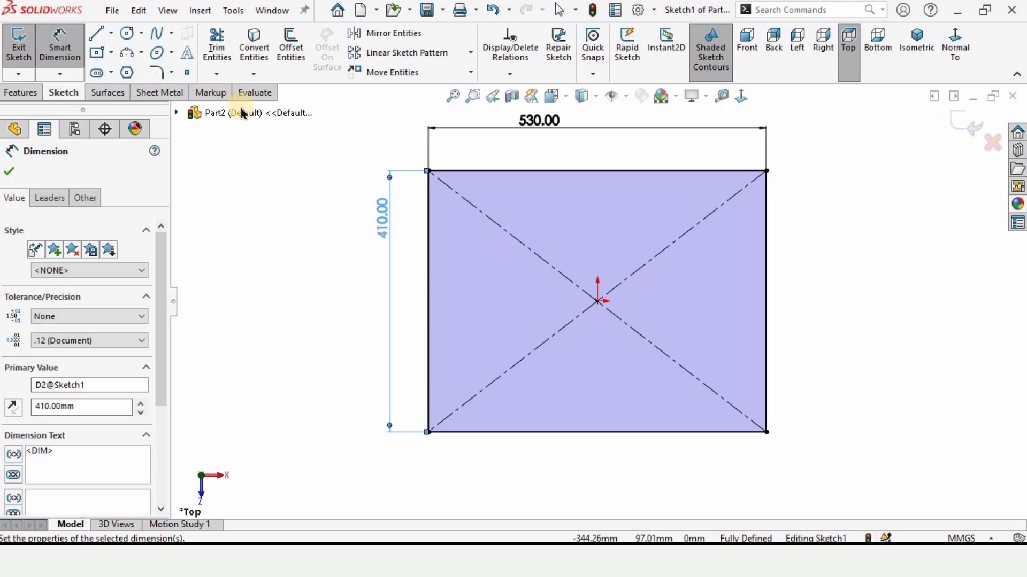
- Draw a centerline about 358 mm long from the origin past the rectangle's upper edge and constrain it vertical
{"action": "left_click", "coordinate": [111, 33]}
{"action": "left_click", "coordinate": [127, 70]}
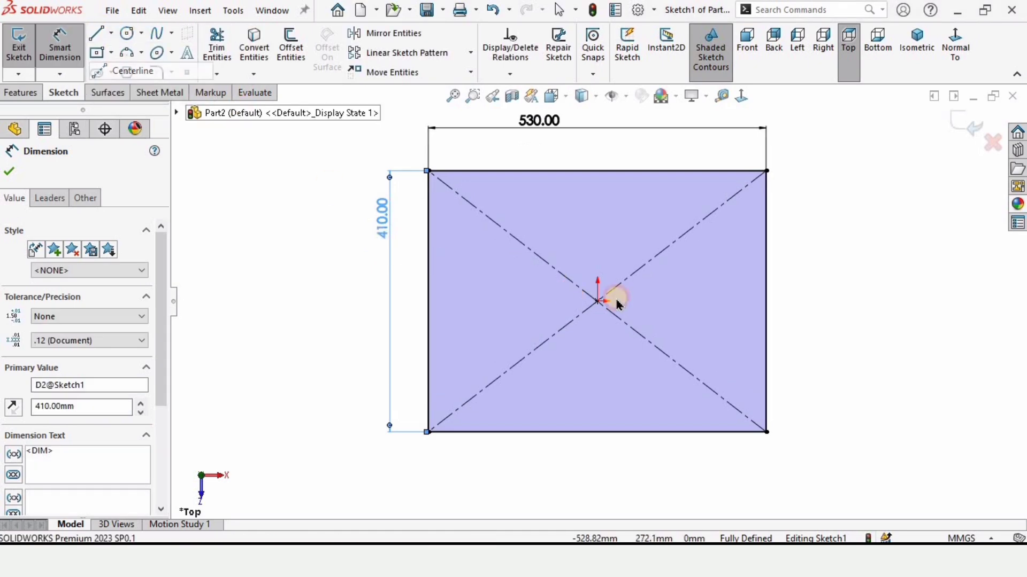
{"action": "left_click", "coordinate": [597, 301]}
{"action": "scroll", "coordinate": [615, 235], "scroll_direction": "up", "scroll_amount": 2}
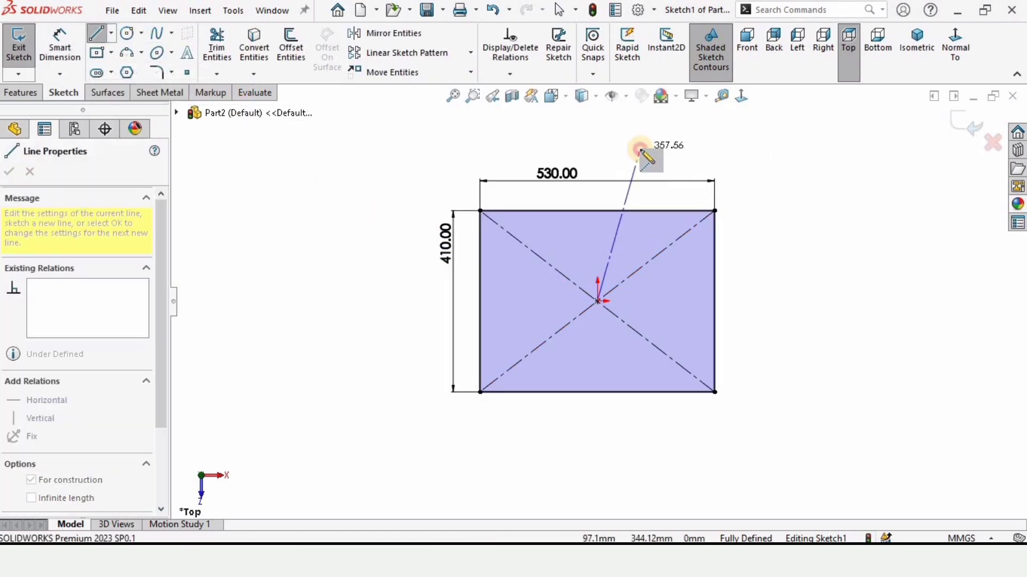
{"action": "left_click", "coordinate": [640, 149]}
{"action": "key", "text": "Escape"}
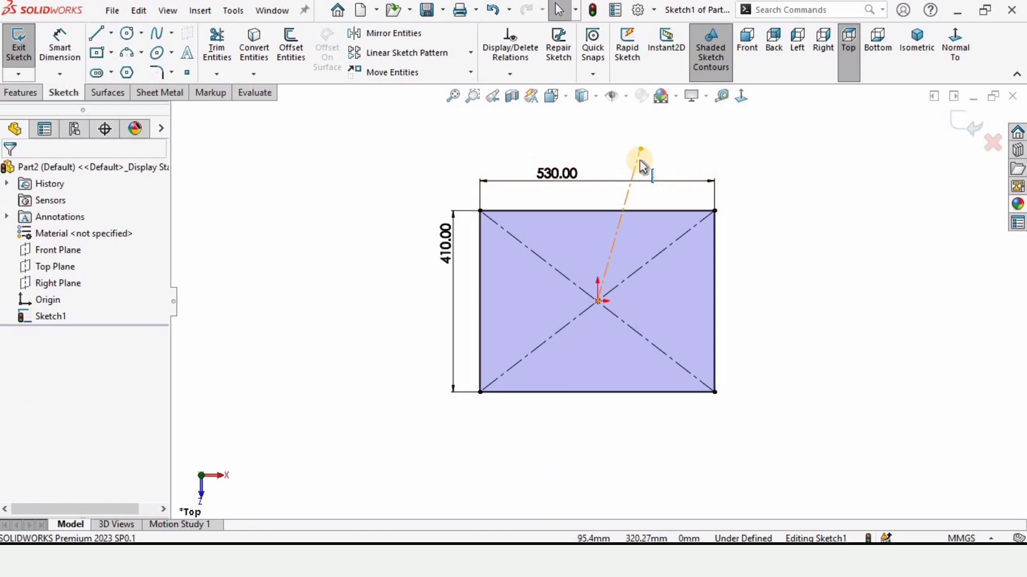
{"action": "left_click", "coordinate": [640, 162]}
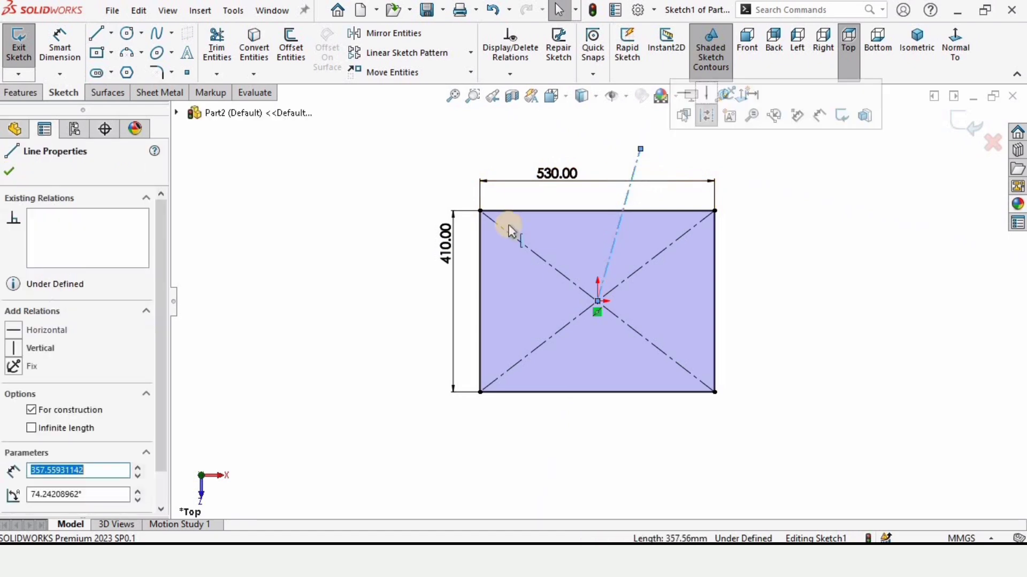
{"action": "left_click", "coordinate": [24, 349]}
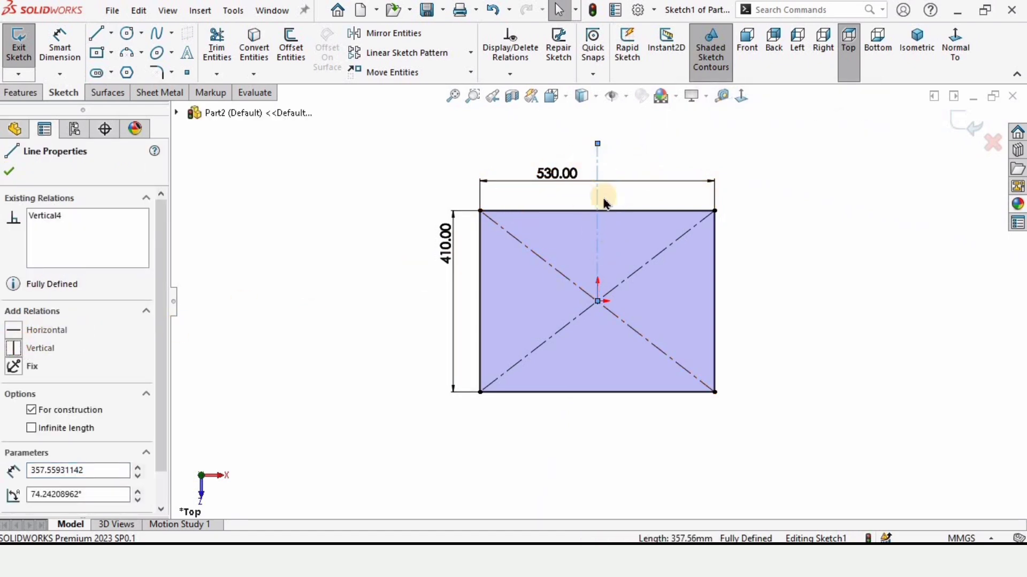
{"action": "left_click", "coordinate": [428, 265]}
{"action": "scroll", "coordinate": [615, 243], "scroll_direction": "down", "scroll_amount": 3}
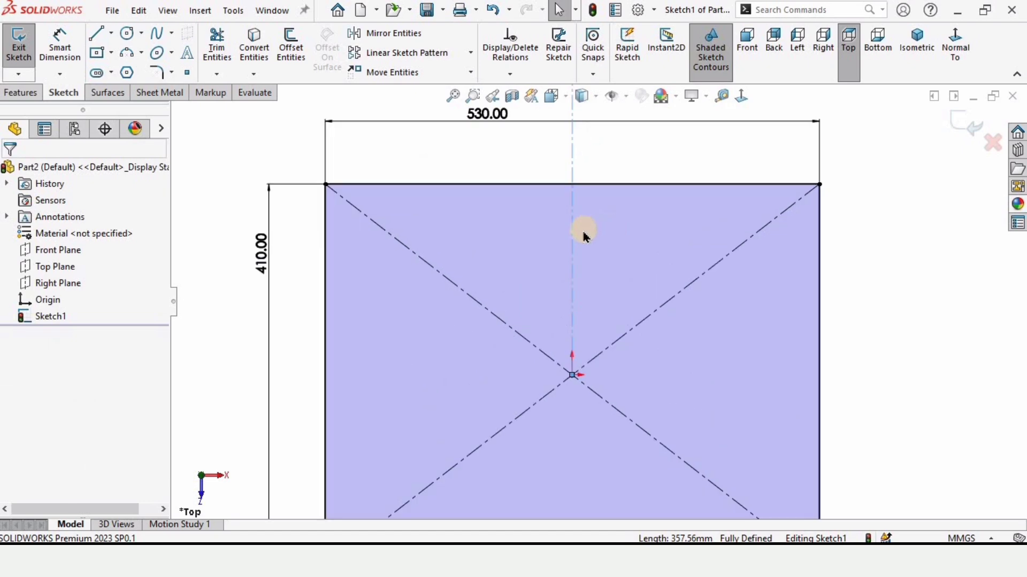
- Offset the vertical centerline by 0.5 mm in both directions
{"action": "scroll", "coordinate": [585, 229], "scroll_direction": "up", "scroll_amount": 2}
{"action": "left_click", "coordinate": [290, 54]}
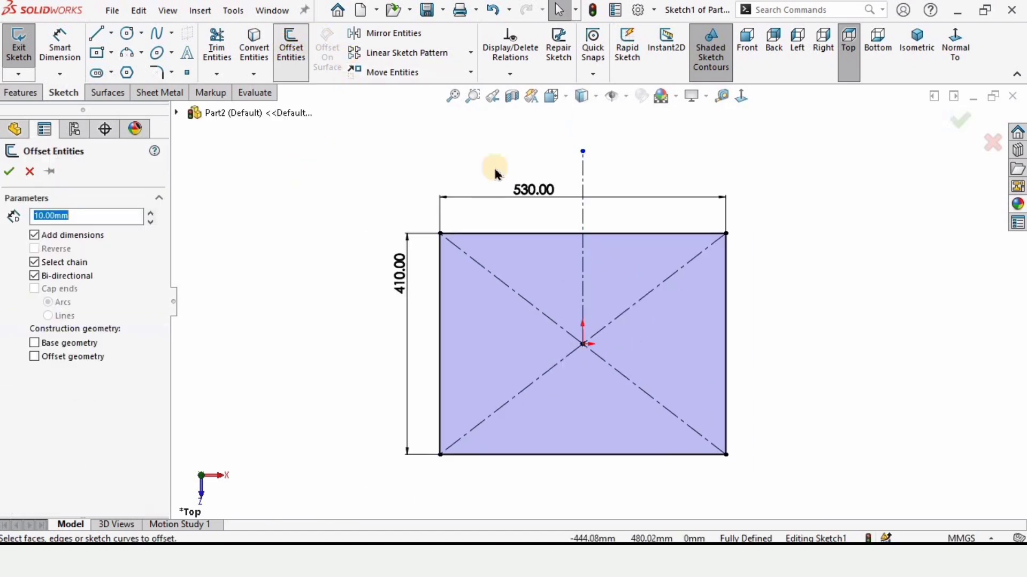
{"action": "scroll", "coordinate": [602, 273], "scroll_direction": "down", "scroll_amount": 5}
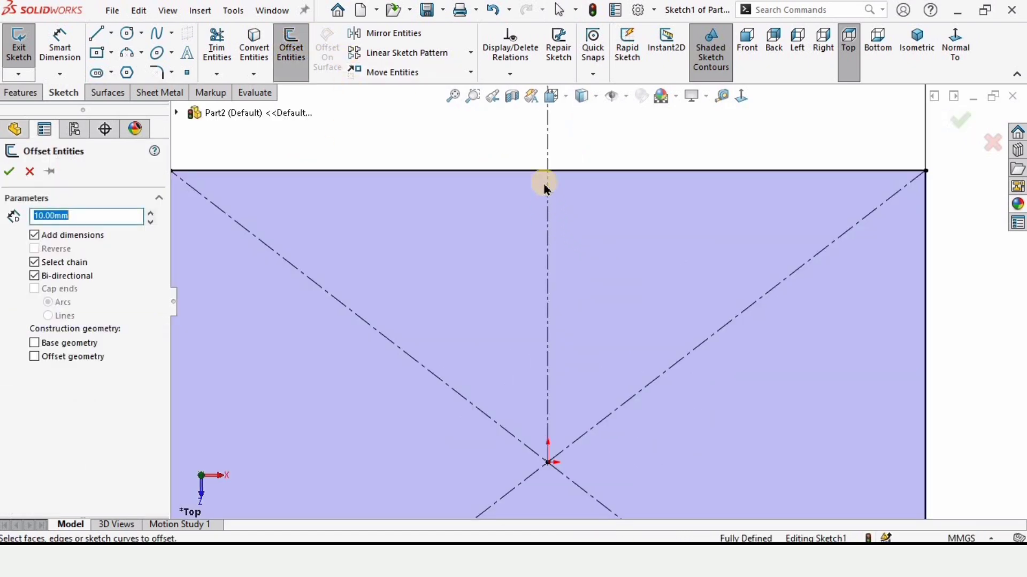
{"action": "left_click", "coordinate": [547, 146]}
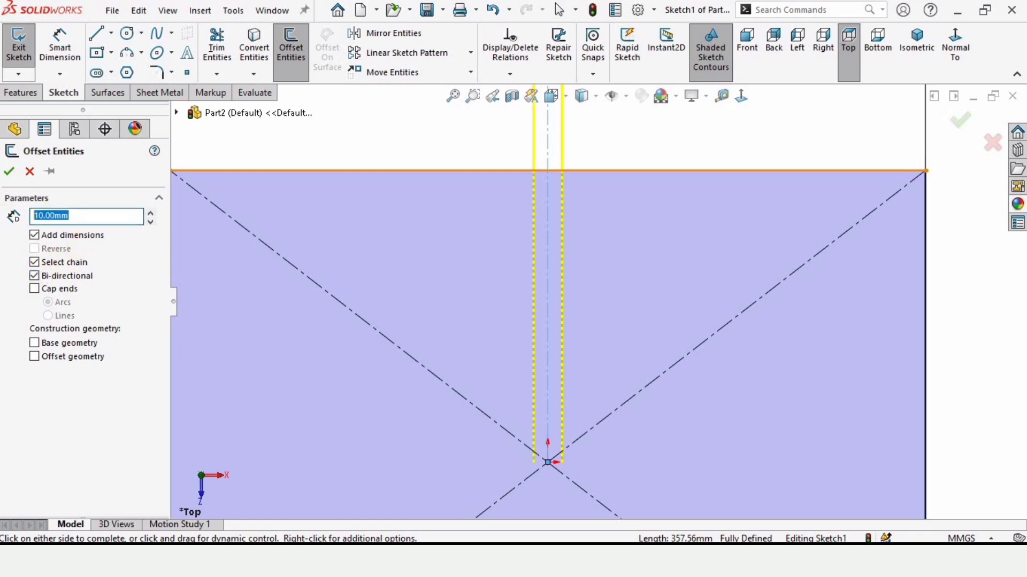
{"action": "type", "text": ".5"}
{"action": "key", "text": "Return"}
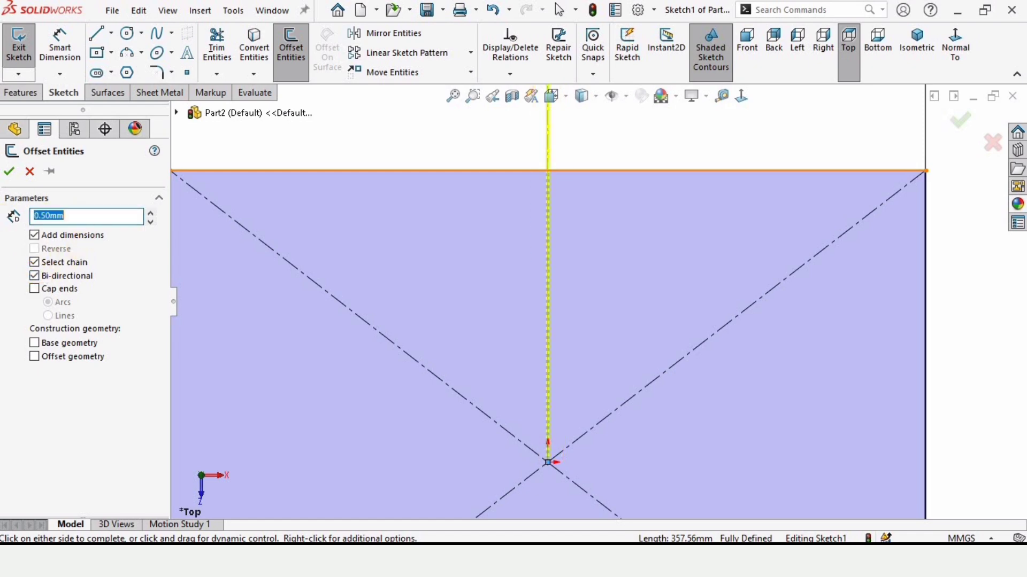
{"action": "left_click", "coordinate": [8, 172]}
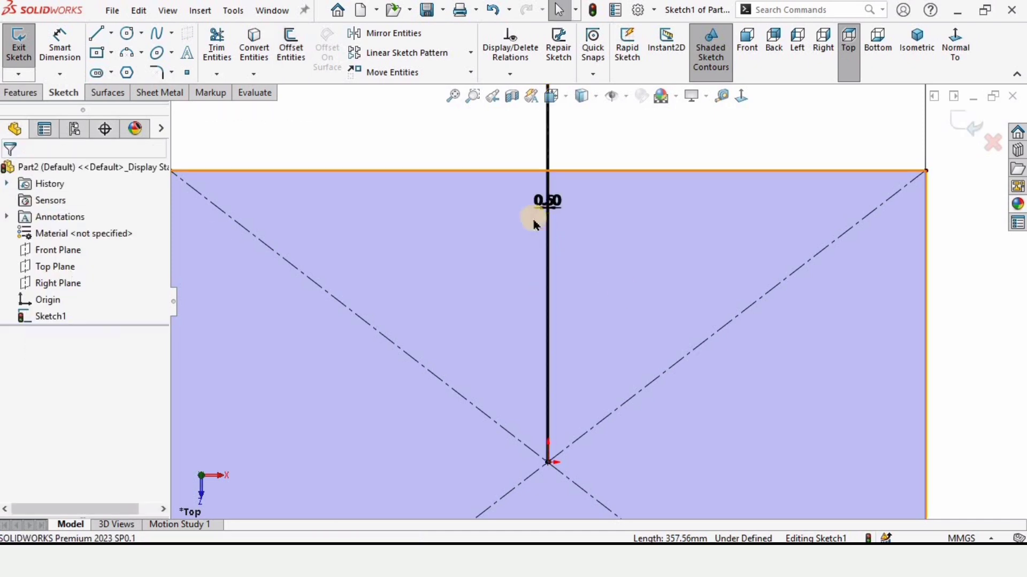
- Trim away the piece of the rectangle's upper edge between the two offset lines using Power trim
{"action": "scroll", "coordinate": [544, 206], "scroll_direction": "down", "scroll_amount": 5}
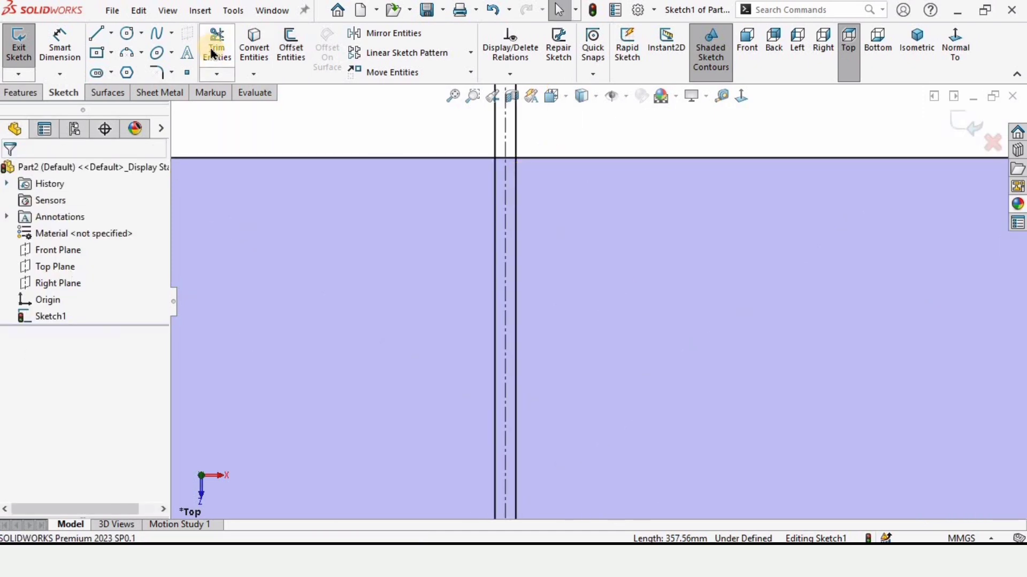
{"action": "key", "text": "t"}
{"action": "scroll", "coordinate": [543, 187], "scroll_direction": "down", "scroll_amount": 3}
{"action": "mouse_move", "coordinate": [543, 175]}
{"action": "left_mouse_down"}
{"action": "mouse_move", "coordinate": [548, 202]}
{"action": "mouse_move", "coordinate": [528, 191]}
{"action": "mouse_move", "coordinate": [528, 210]}
{"action": "left_mouse_up"}
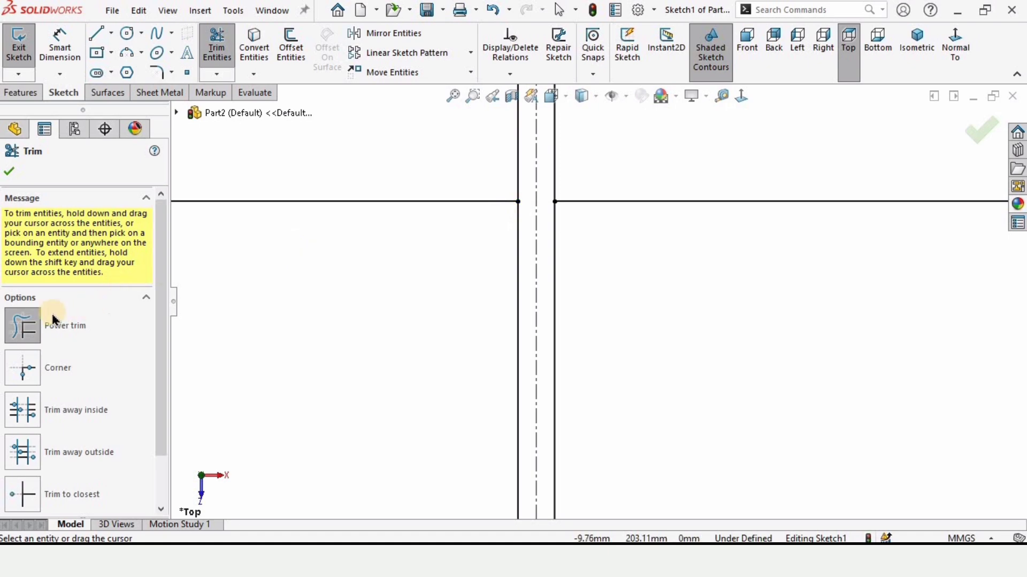
{"action": "left_click", "coordinate": [9, 172]}
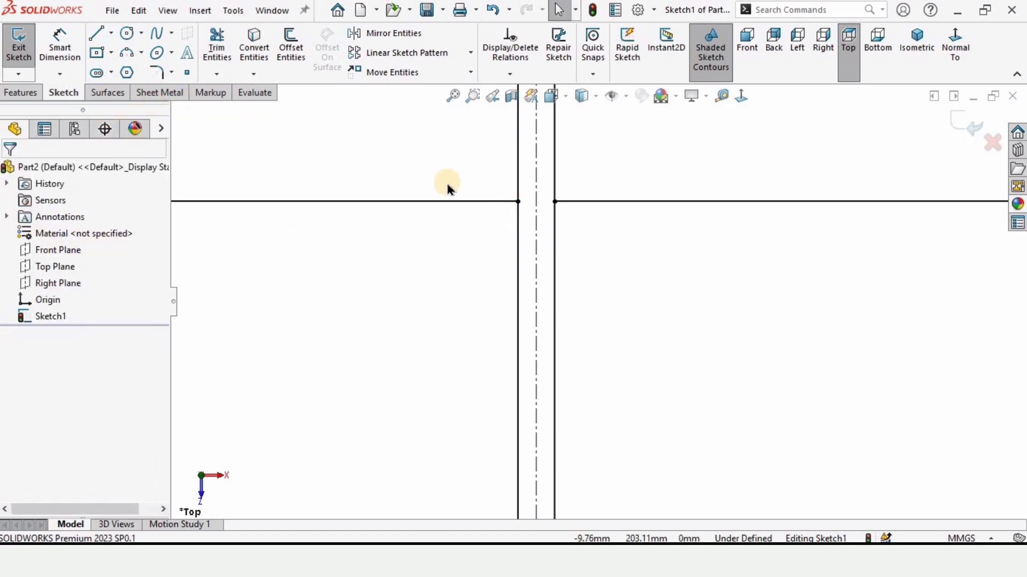
- Convert both offset lines beside the centerline to construction geometry and exit the sketch
{"action": "left_click", "coordinate": [580, 171]}
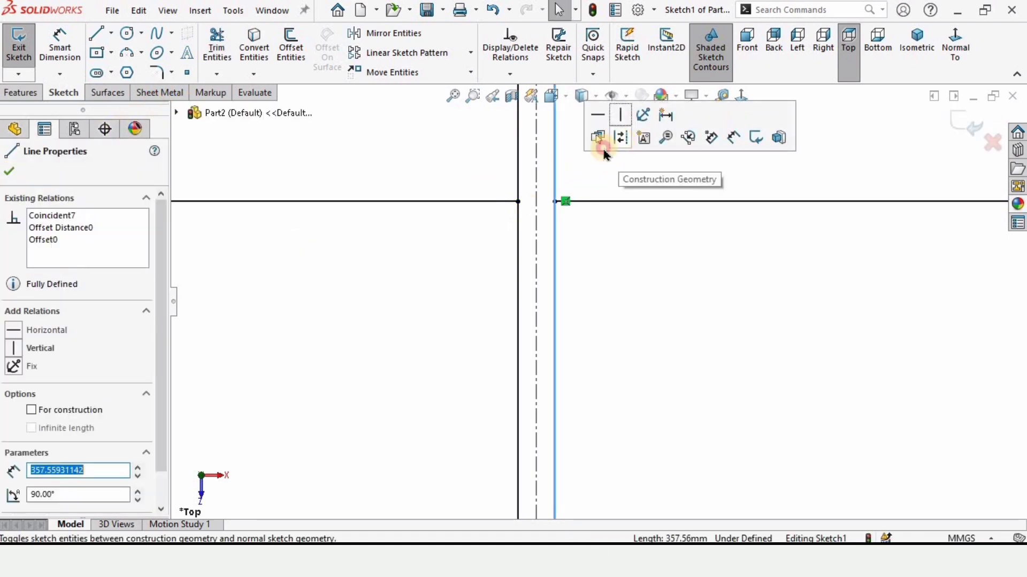
{"action": "left_click", "coordinate": [602, 138]}
{"action": "left_click", "coordinate": [517, 170]}
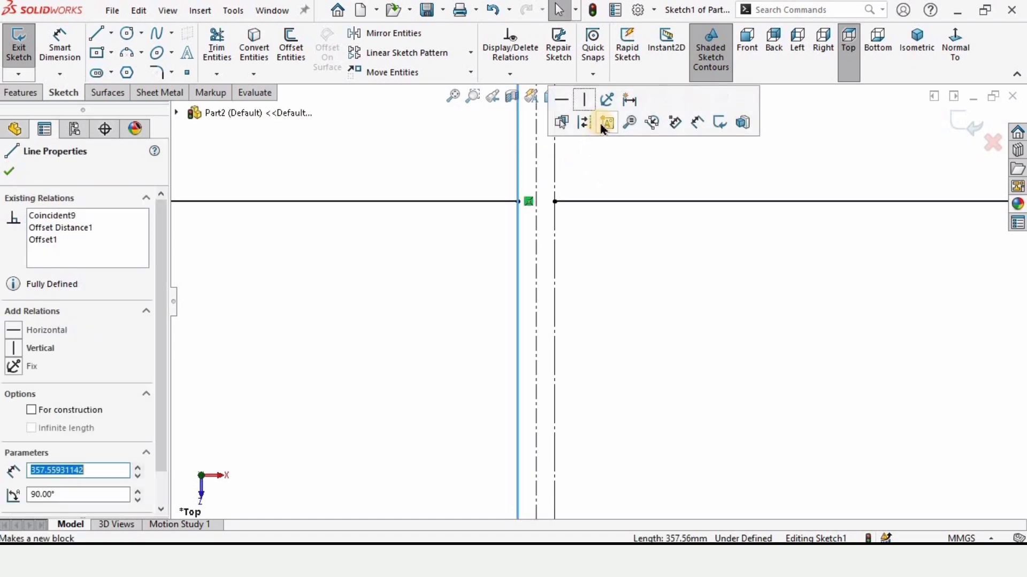
{"action": "left_click", "coordinate": [600, 126]}
{"action": "left_click", "coordinate": [497, 214]}
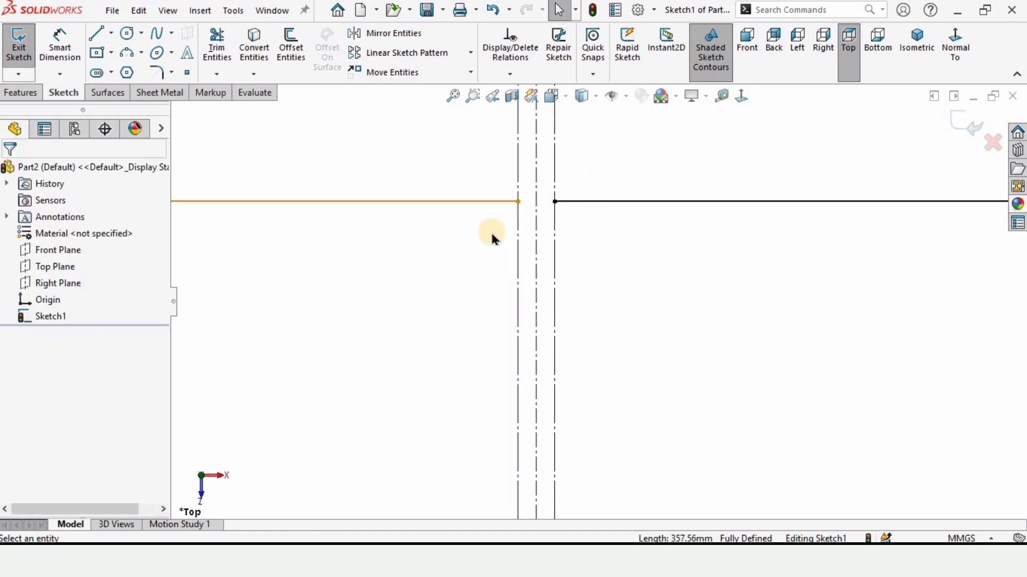
{"action": "scroll", "coordinate": [549, 337], "scroll_direction": "up", "scroll_amount": 5}
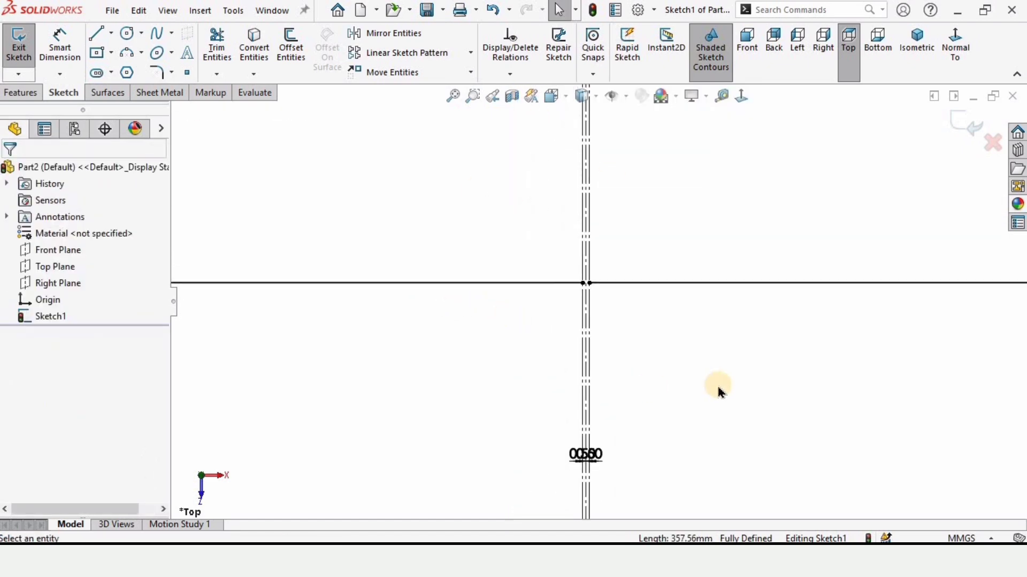
{"action": "scroll", "coordinate": [718, 388], "scroll_direction": "up", "scroll_amount": 8}
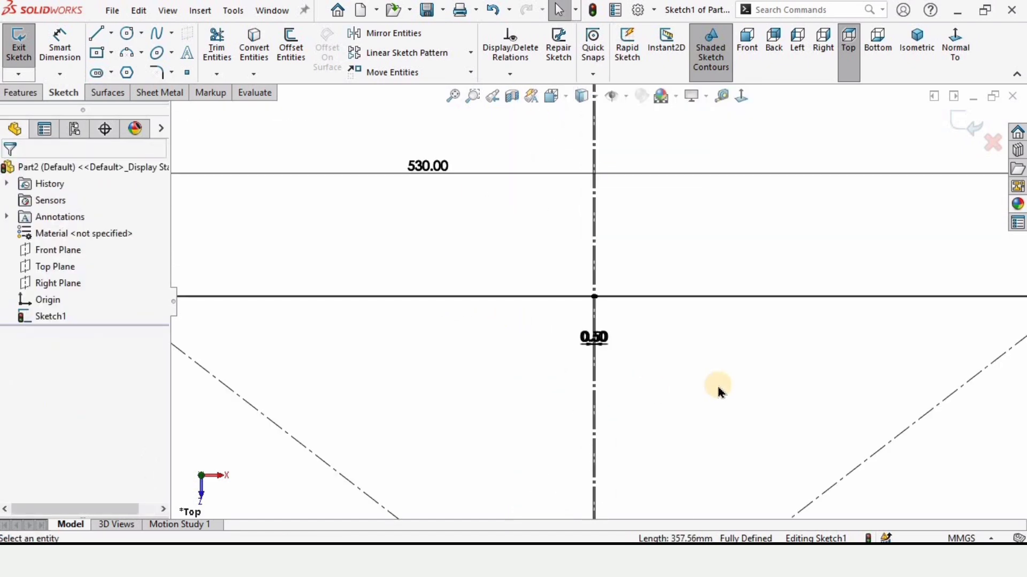
{"action": "left_click", "coordinate": [968, 123]}
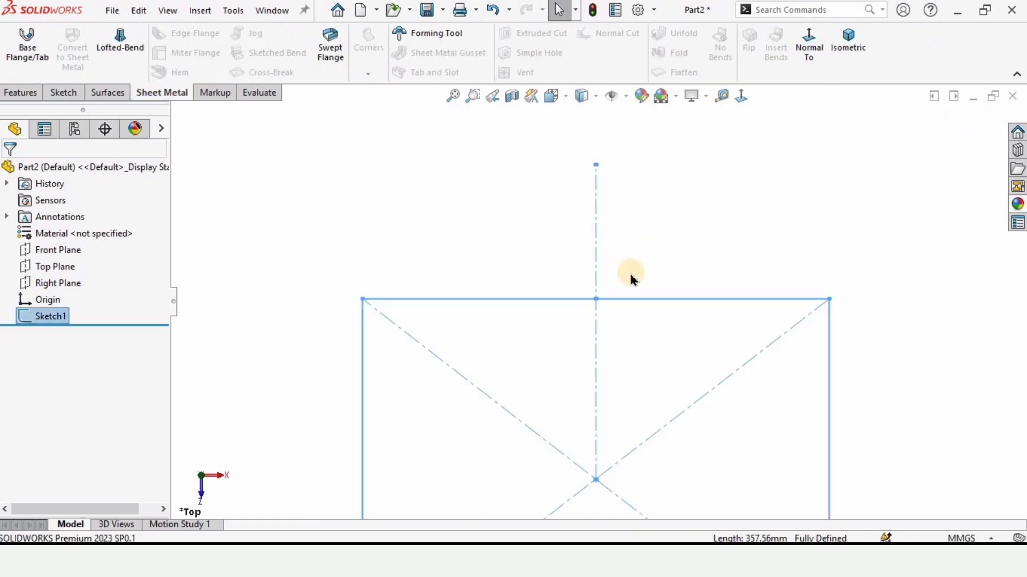
- Create a reference plane offset 340 mm from the Top Plane
{"action": "mouse_move", "coordinate": [631, 279]}
{"action": "middle_mouse_down"}
{"action": "mouse_move", "coordinate": [592, 345]}
{"action": "mouse_move", "coordinate": [634, 344]}
{"action": "mouse_move", "coordinate": [591, 358]}
{"action": "mouse_move", "coordinate": [366, 282]}
{"action": "middle_mouse_up"}
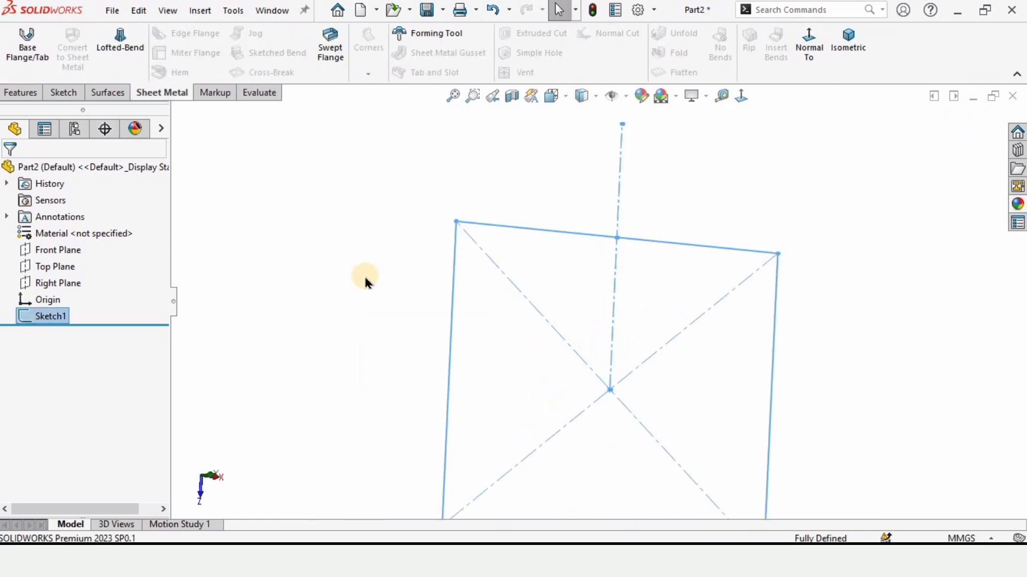
{"action": "left_click", "coordinate": [301, 237]}
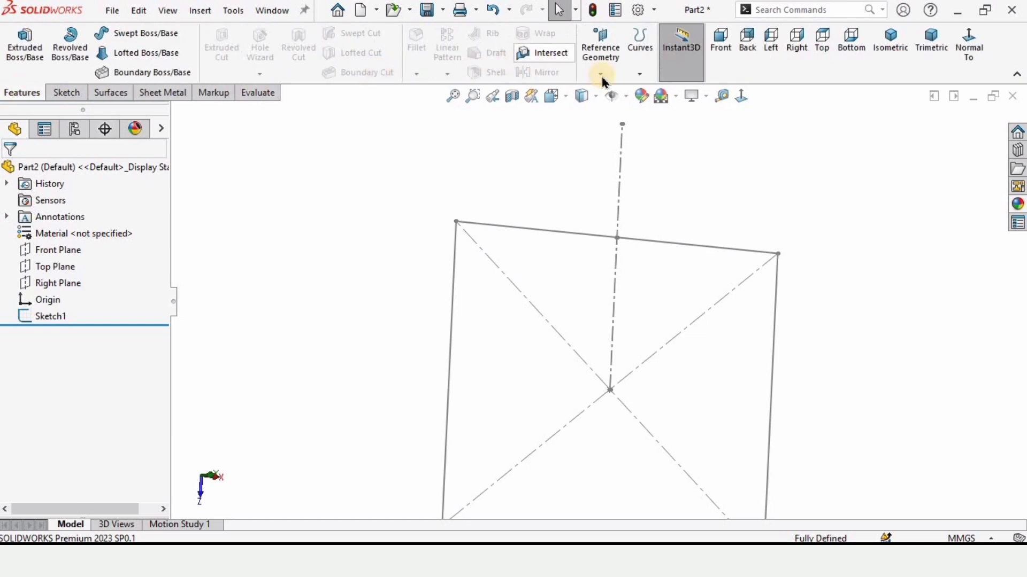
{"action": "left_click", "coordinate": [601, 74]}
{"action": "left_click", "coordinate": [613, 92]}
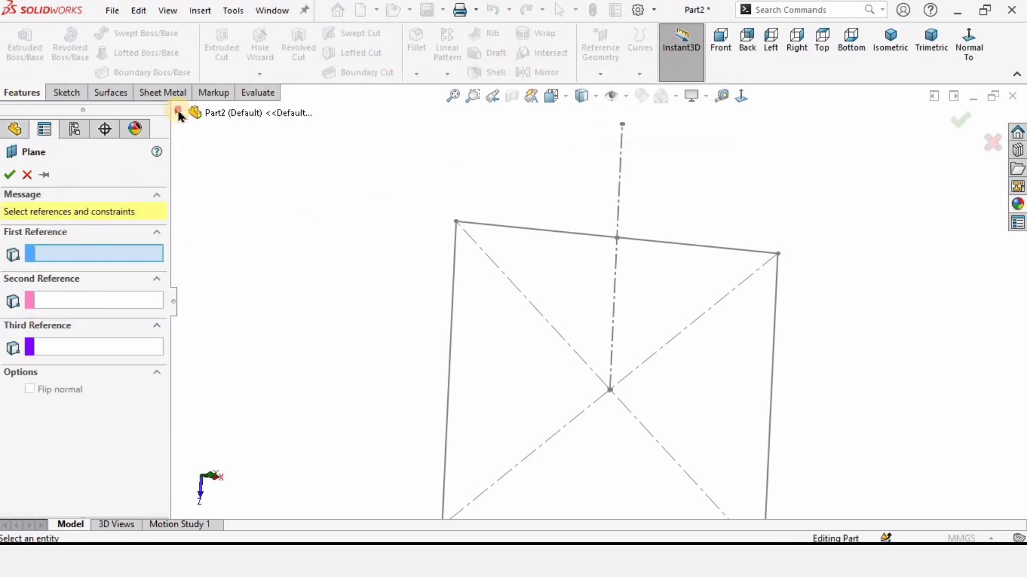
{"action": "left_click", "coordinate": [179, 114]}
{"action": "left_click", "coordinate": [235, 213]}
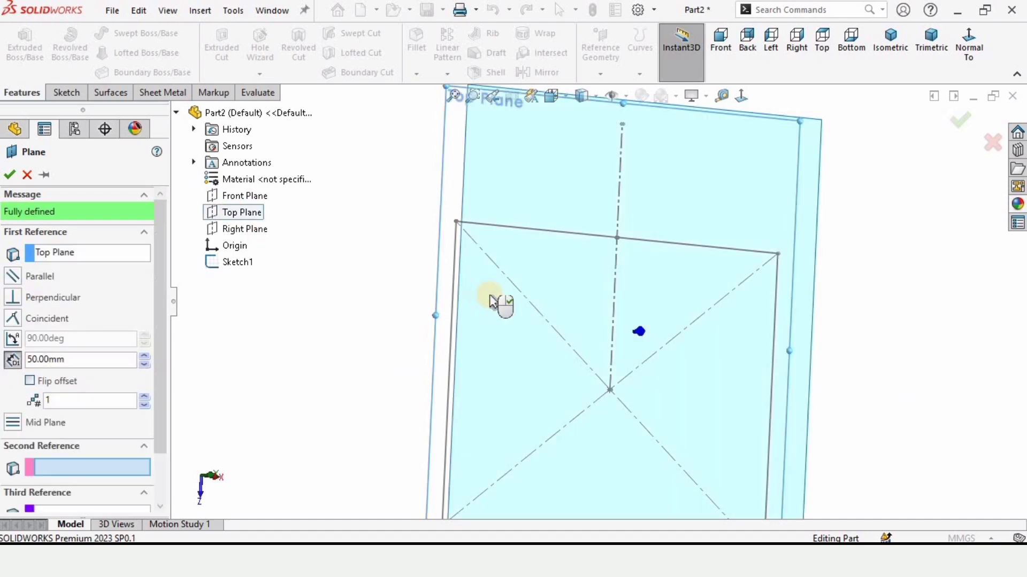
{"action": "middle_click_drag", "start_coordinate": [491, 301], "coordinate": [566, 354]}
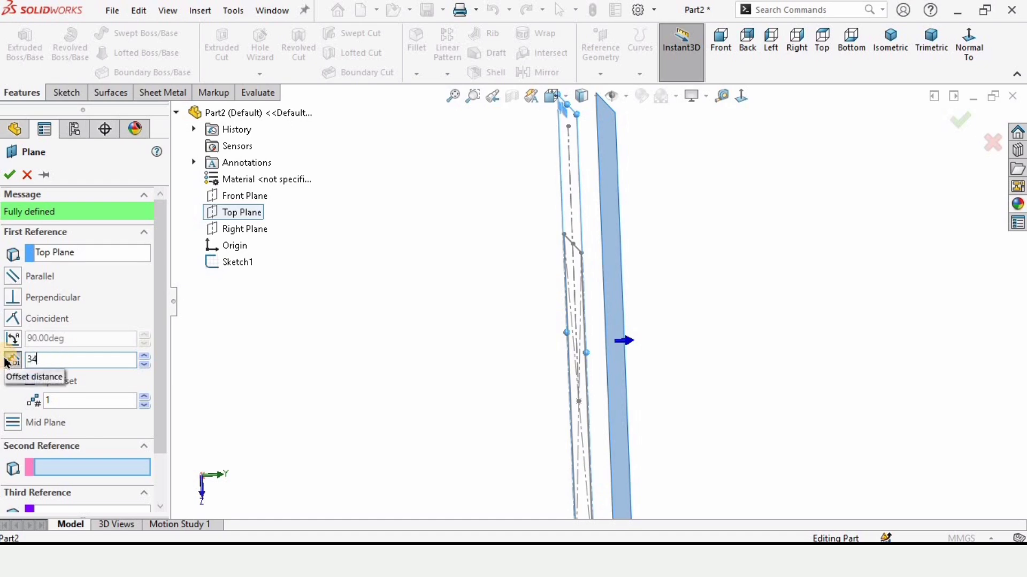
{"action": "key", "text": "Return"}
{"action": "mouse_move", "coordinate": [758, 313]}
{"action": "middle_mouse_down"}
{"action": "mouse_move", "coordinate": [658, 334]}
{"action": "mouse_move", "coordinate": [766, 331]}
{"action": "middle_mouse_up"}
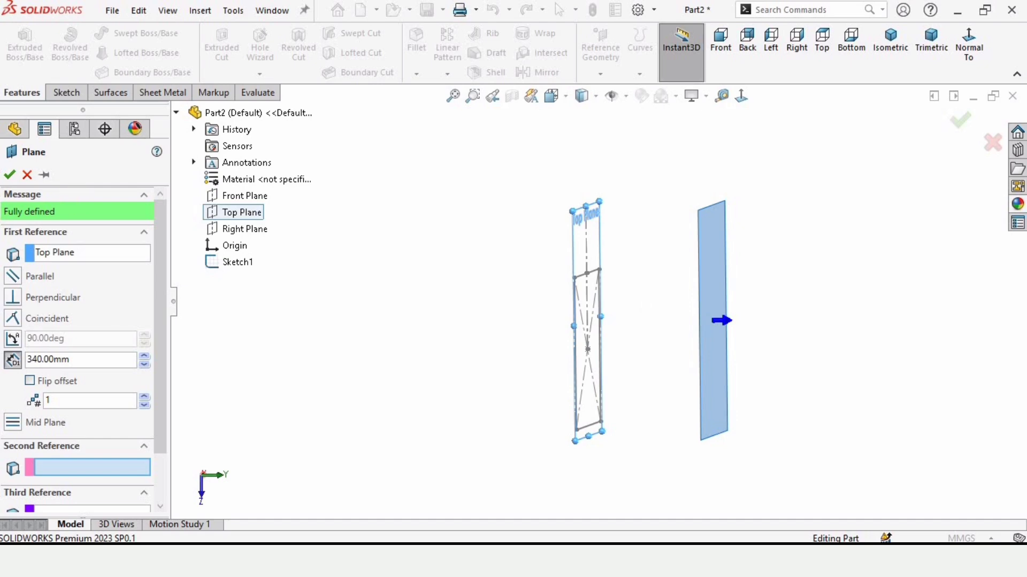
{"action": "left_click", "coordinate": [7, 175]}
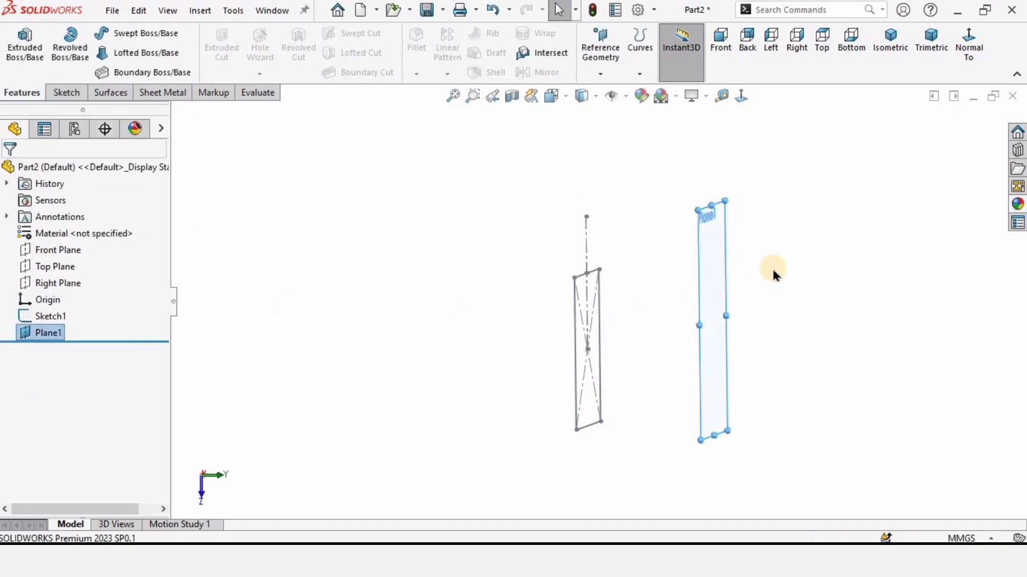
- Start a sketch on the new offset plane and draw a center rectangle about 283 mm wide from the origin
{"action": "middle_click_drag", "start_coordinate": [679, 289], "coordinate": [678, 277]}
{"action": "left_click", "coordinate": [678, 277]}
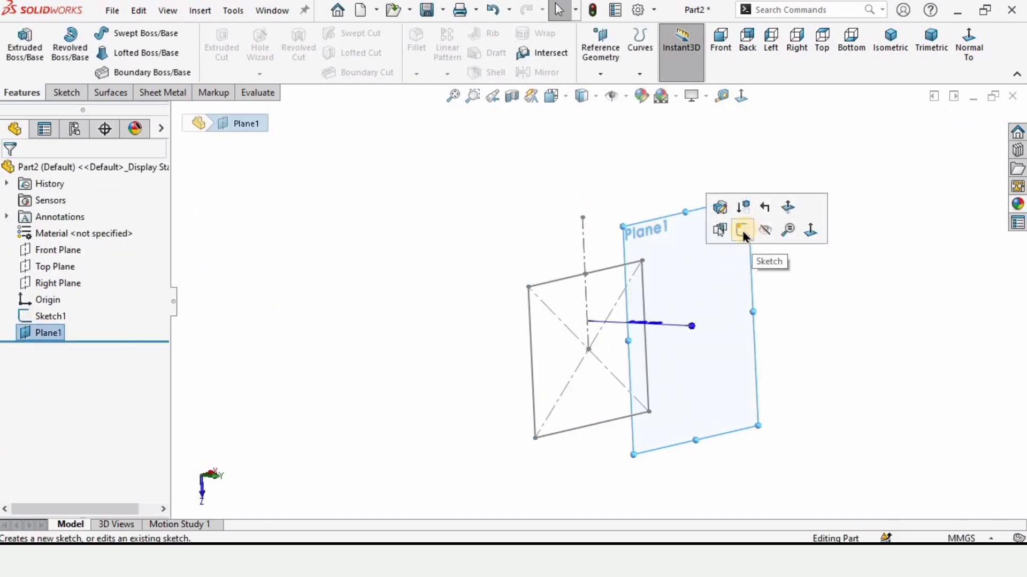
{"action": "left_click", "coordinate": [745, 231]}
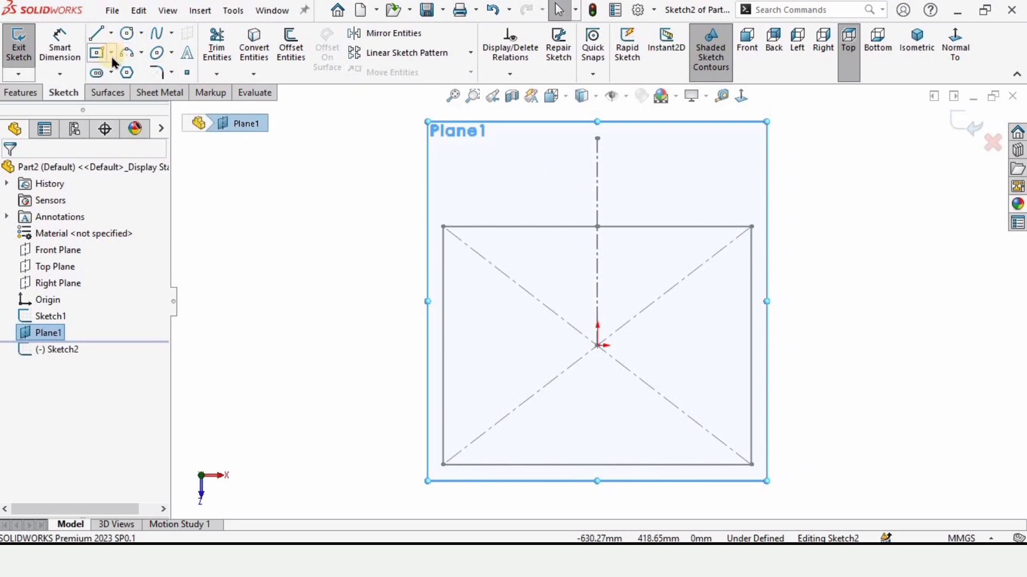
{"action": "left_click", "coordinate": [111, 52]}
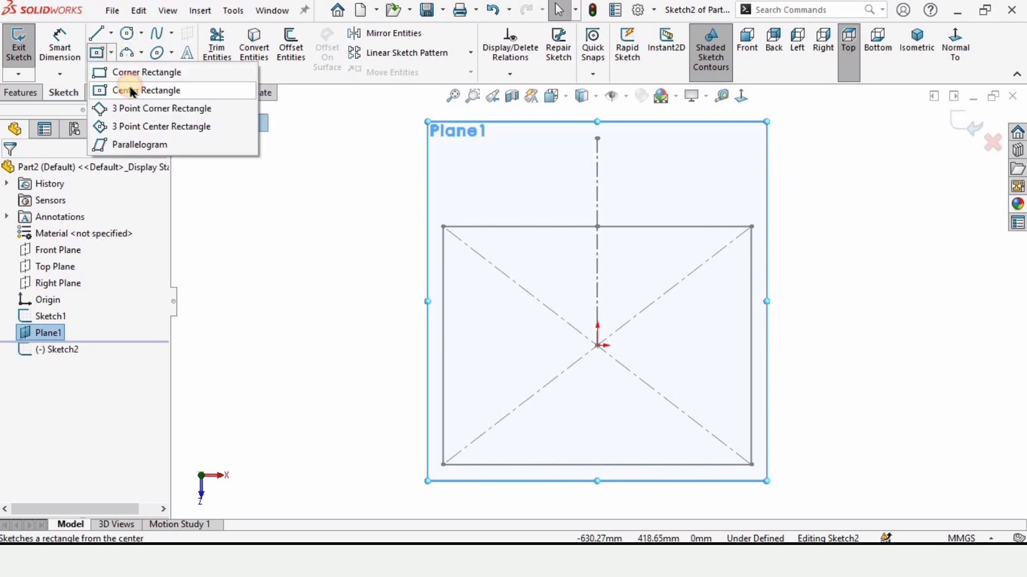
{"action": "left_click", "coordinate": [132, 92]}
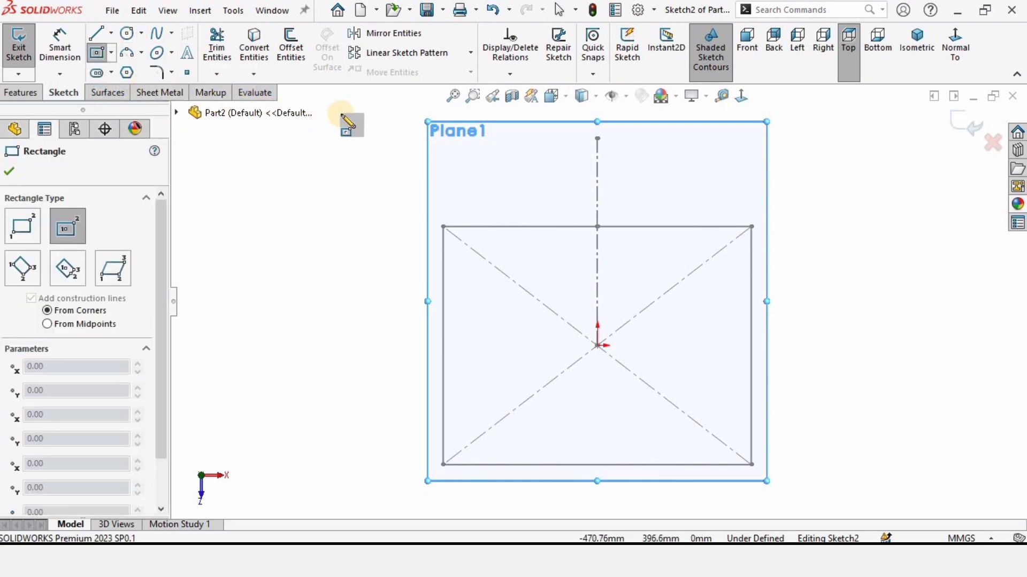
{"action": "left_click", "coordinate": [597, 346]}
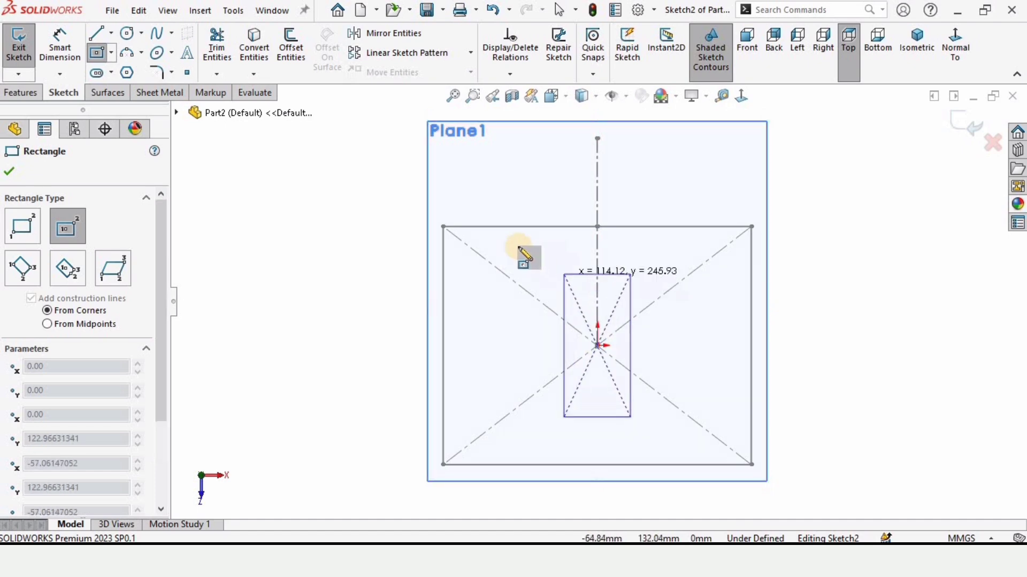
{"action": "left_click", "coordinate": [515, 252]}
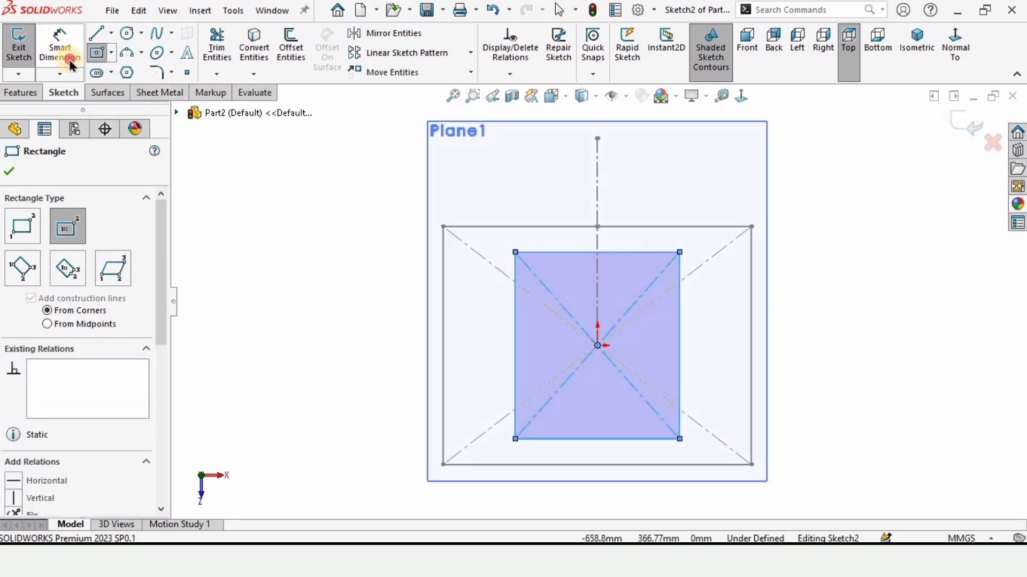
- Dimension the lower edge of the new rectangle to 230 mm
{"action": "left_click", "coordinate": [60, 46]}
{"action": "left_click", "coordinate": [637, 440]}
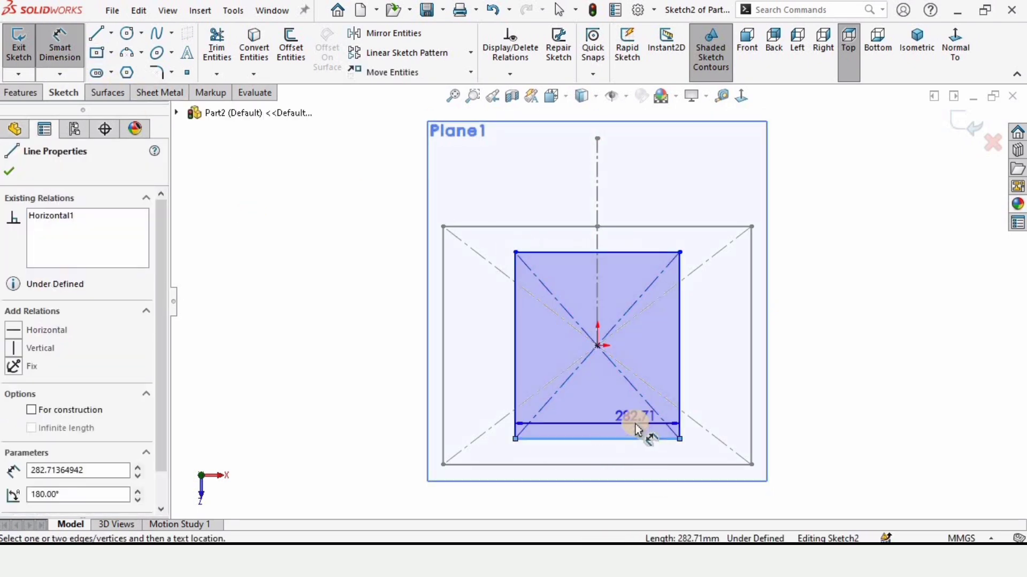
{"action": "scroll", "coordinate": [629, 442], "scroll_direction": "down", "scroll_amount": 1}
{"action": "scroll", "coordinate": [627, 447], "scroll_direction": "up", "scroll_amount": 2}
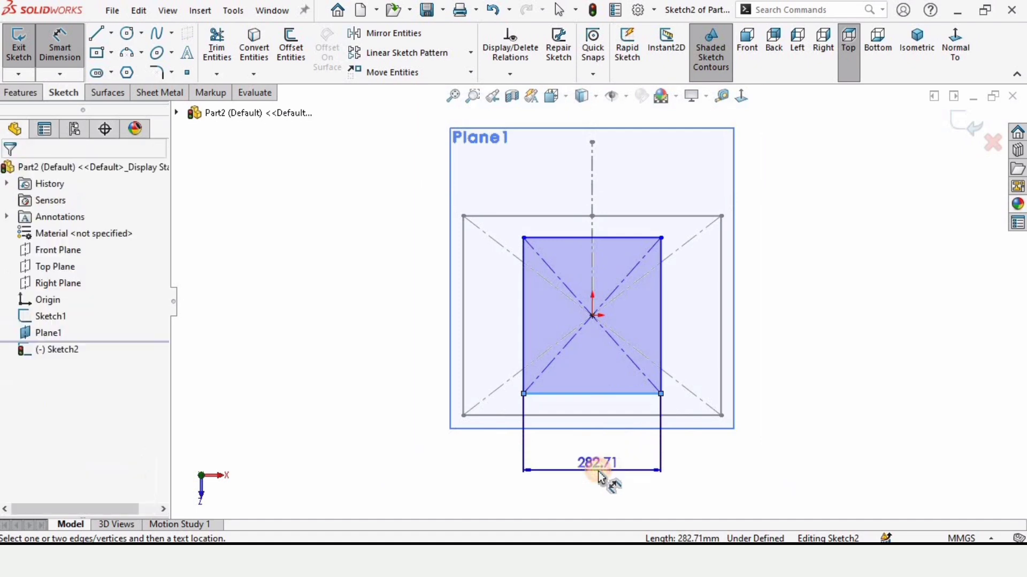
{"action": "left_click", "coordinate": [599, 473]}
{"action": "type", "text": "230"}
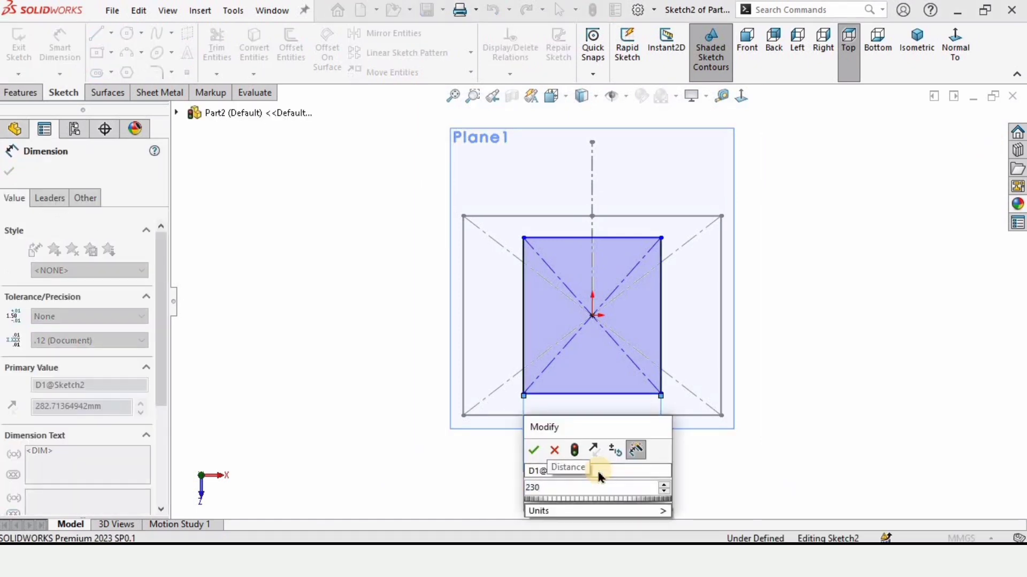
{"action": "key", "text": "Return"}
- Dimension the vertical side of the new rectangle to 180 mm
{"action": "left_click", "coordinate": [524, 304]}
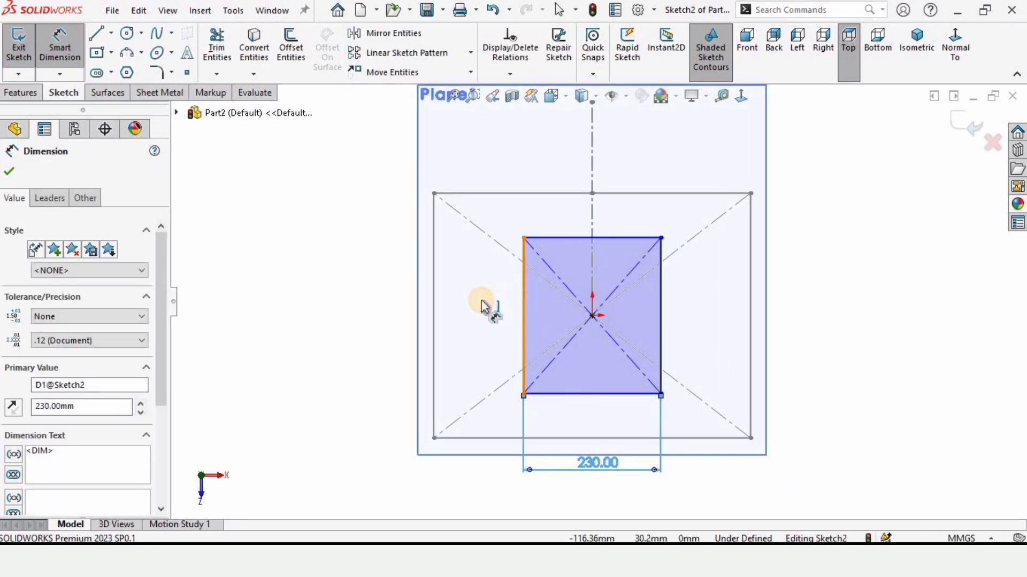
{"action": "left_click", "coordinate": [484, 304]}
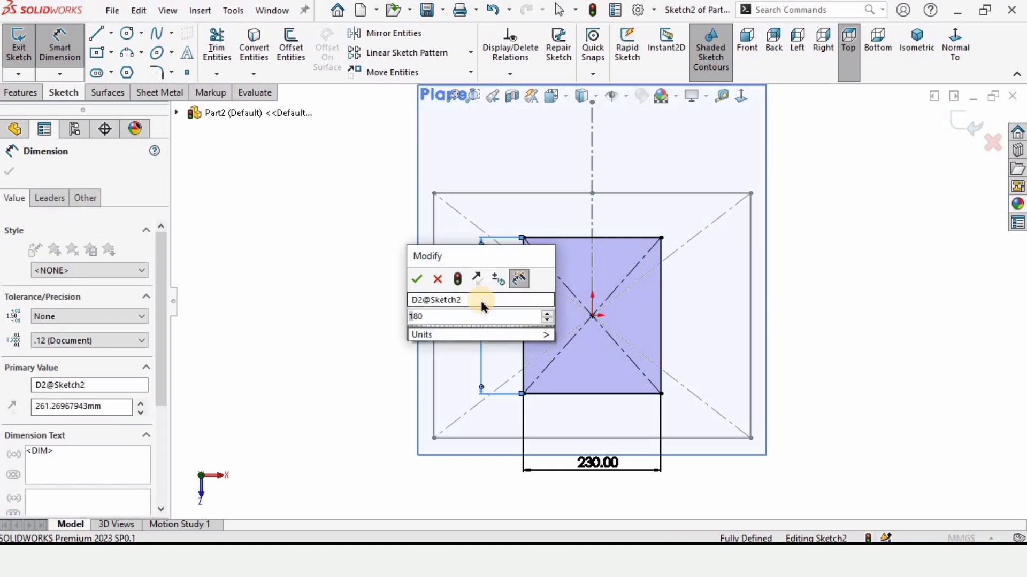
{"action": "type", "text": "180"}
{"action": "key", "text": "Return"}
{"action": "scroll", "coordinate": [604, 273], "scroll_direction": "down", "scroll_amount": 3}
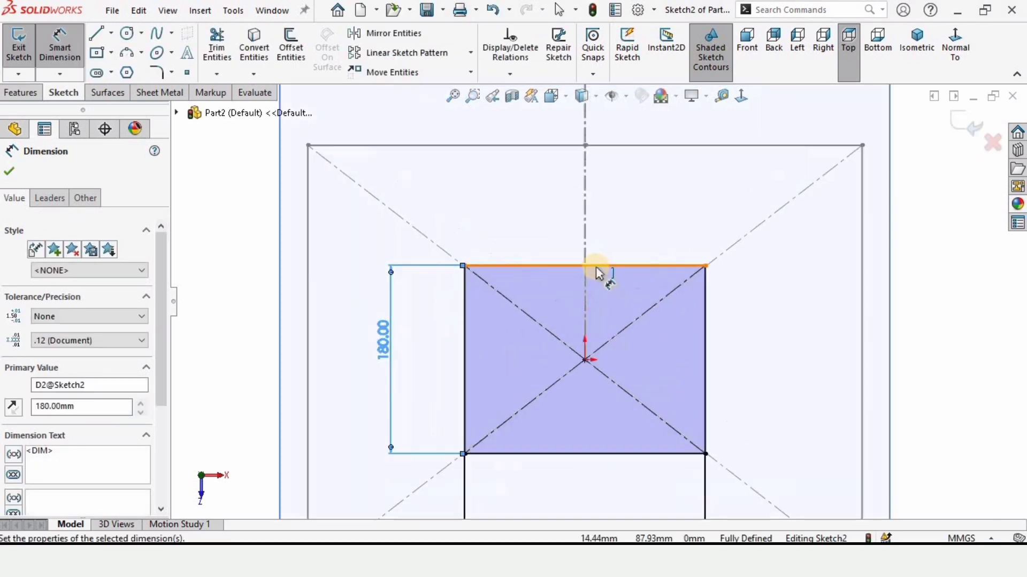
{"action": "key", "text": "Escape"}
- Draw a slanted centerline about 120 mm long from the origin past the upper edge of the 230 mm wide rectangle
{"action": "scroll", "coordinate": [588, 267], "scroll_direction": "down", "scroll_amount": 3}
{"action": "scroll", "coordinate": [594, 260], "scroll_direction": "down", "scroll_amount": 5}
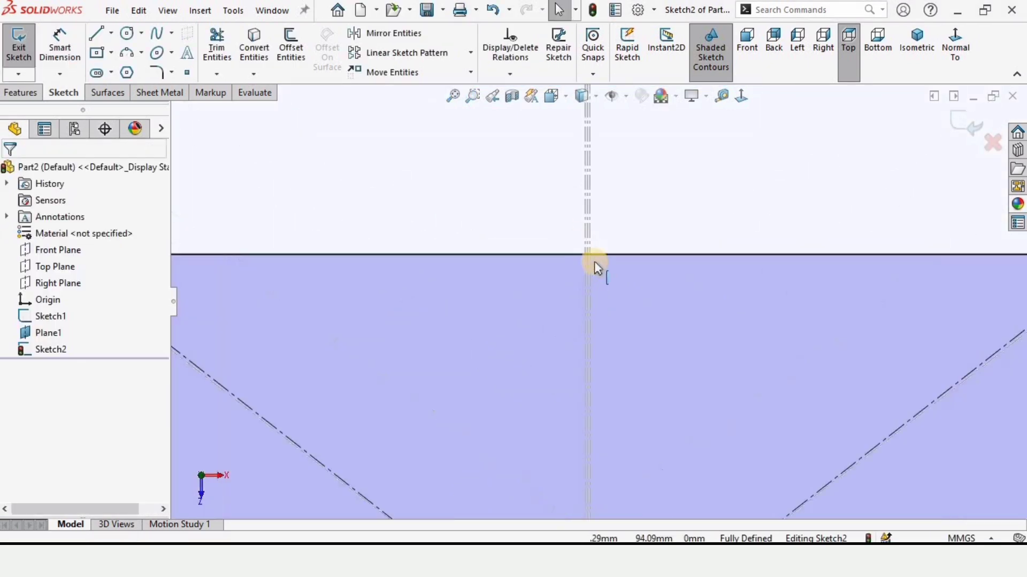
{"action": "left_click", "coordinate": [114, 40]}
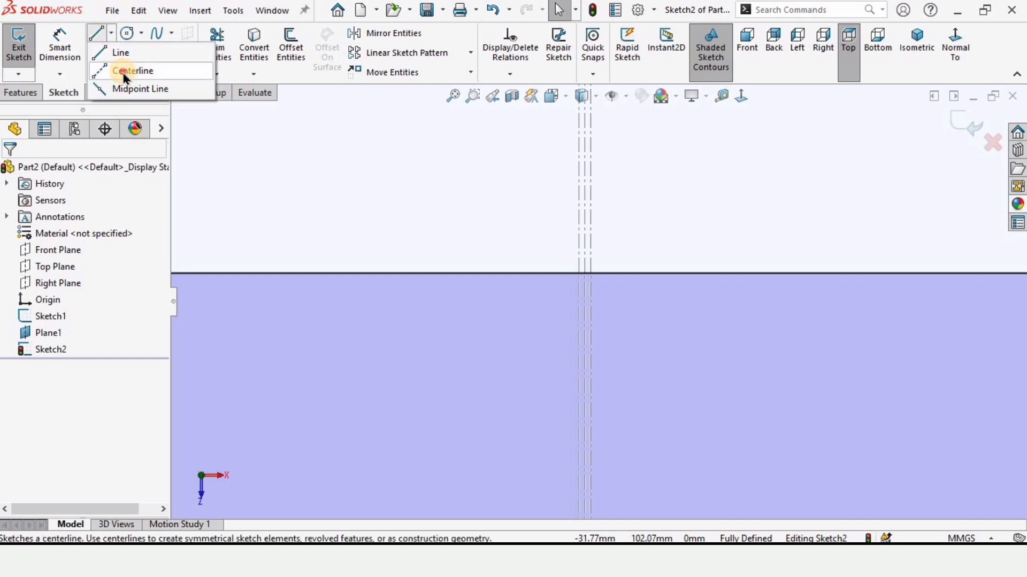
{"action": "left_click", "coordinate": [119, 69]}
{"action": "scroll", "coordinate": [619, 435], "scroll_direction": "up", "scroll_amount": 5}
{"action": "scroll", "coordinate": [630, 447], "scroll_direction": "down", "scroll_amount": 2}
{"action": "scroll", "coordinate": [624, 439], "scroll_direction": "up", "scroll_amount": 3}
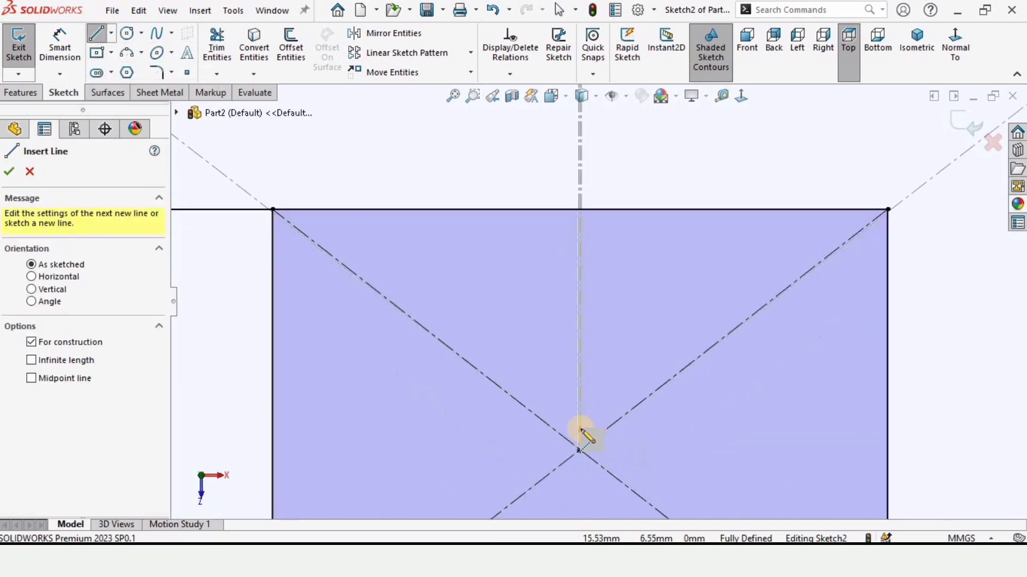
{"action": "scroll", "coordinate": [583, 431], "scroll_direction": "down", "scroll_amount": 1}
{"action": "left_click", "coordinate": [570, 445]}
{"action": "scroll", "coordinate": [647, 264], "scroll_direction": "up", "scroll_amount": 1}
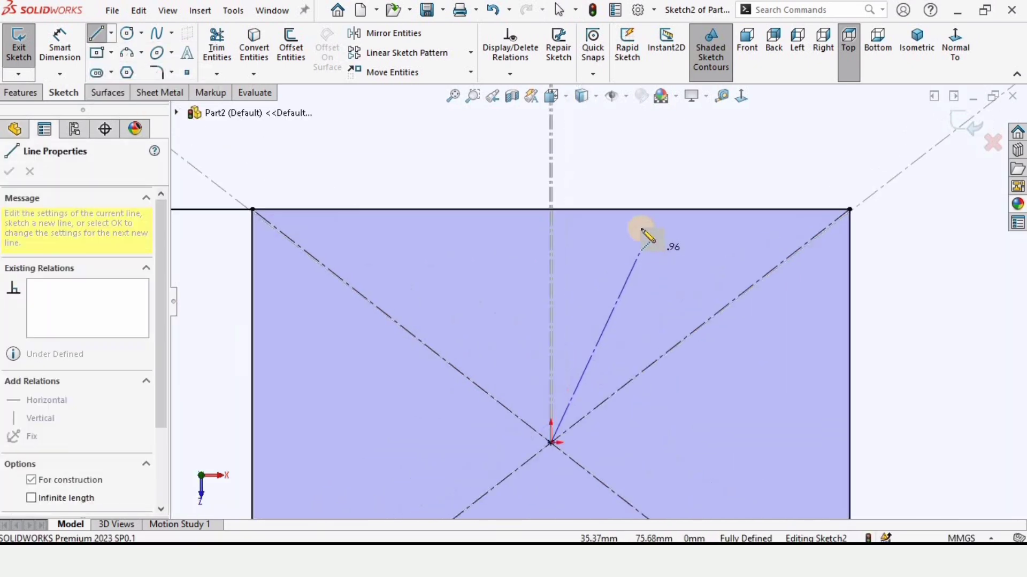
{"action": "left_click", "coordinate": [641, 159]}
{"action": "key", "text": "Escape"}
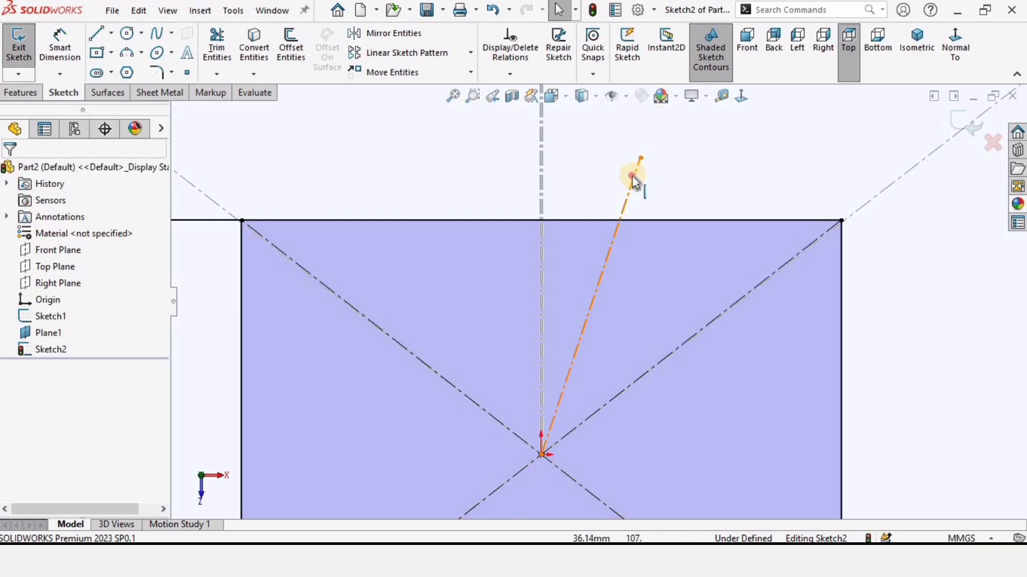
- Constrain the slanted centerline to be vertical
{"action": "left_click", "coordinate": [632, 179]}
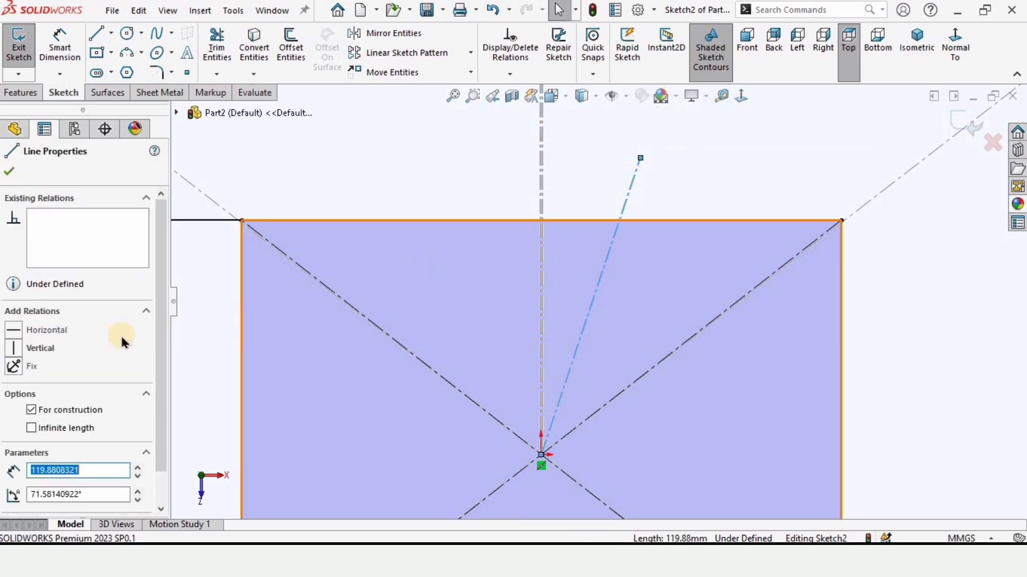
{"action": "left_click", "coordinate": [38, 350]}
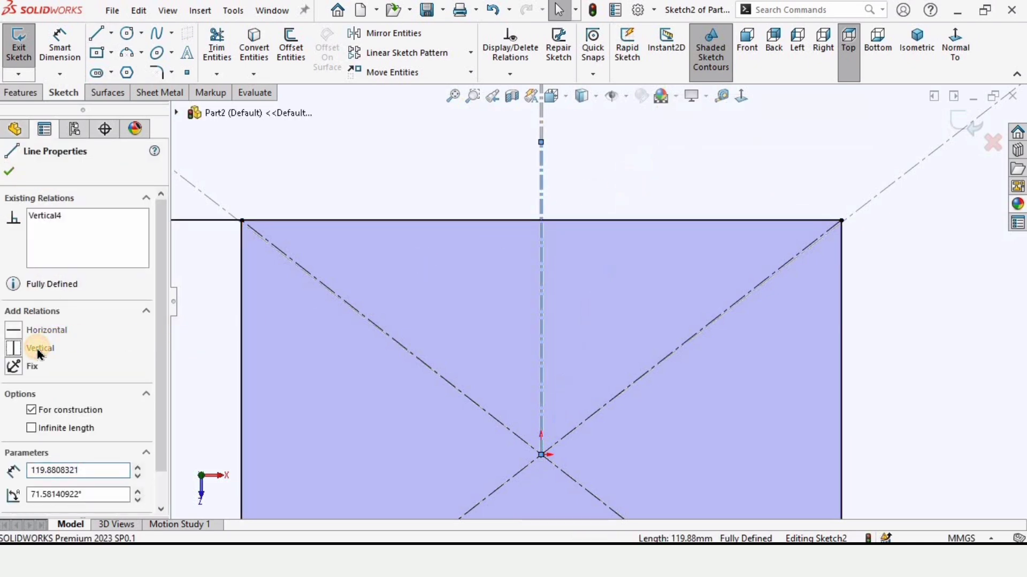
{"action": "left_click", "coordinate": [9, 173]}
- Offset the new vertical centerline by 0.5 mm in both directions
{"action": "scroll", "coordinate": [547, 185], "scroll_direction": "down", "scroll_amount": 3}
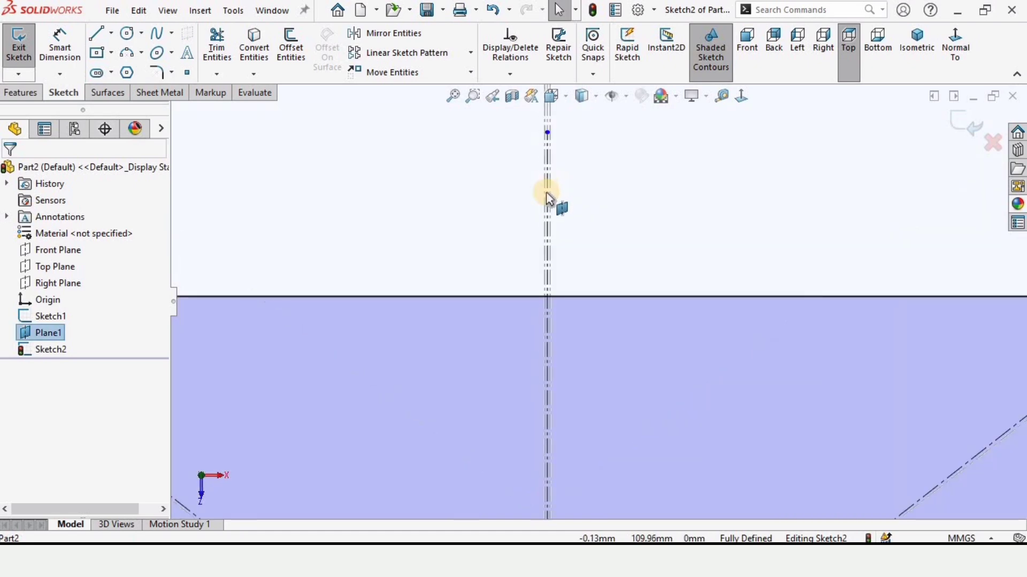
{"action": "scroll", "coordinate": [547, 191], "scroll_direction": "down", "scroll_amount": 2}
{"action": "left_click", "coordinate": [302, 53]}
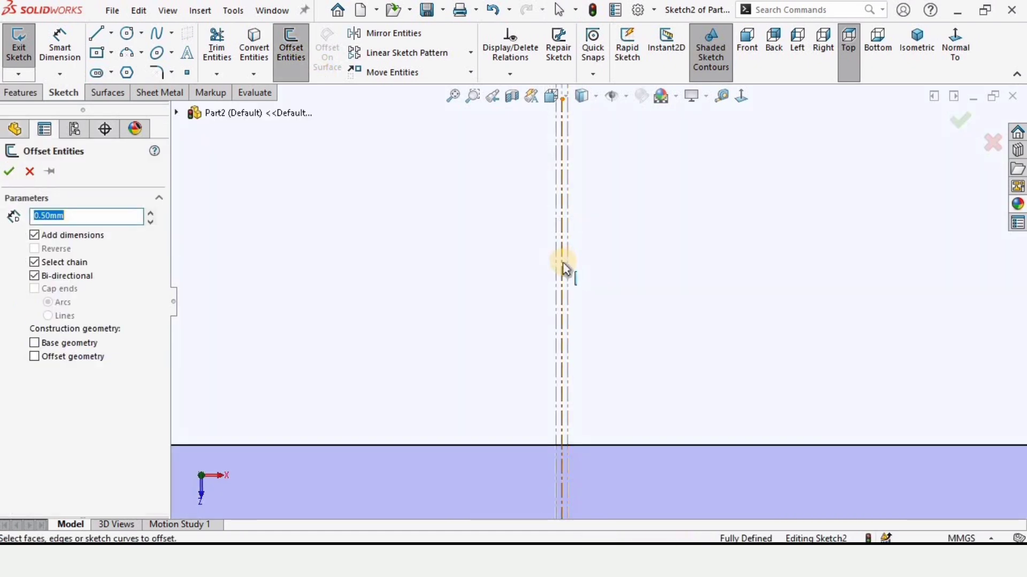
{"action": "left_click", "coordinate": [563, 267]}
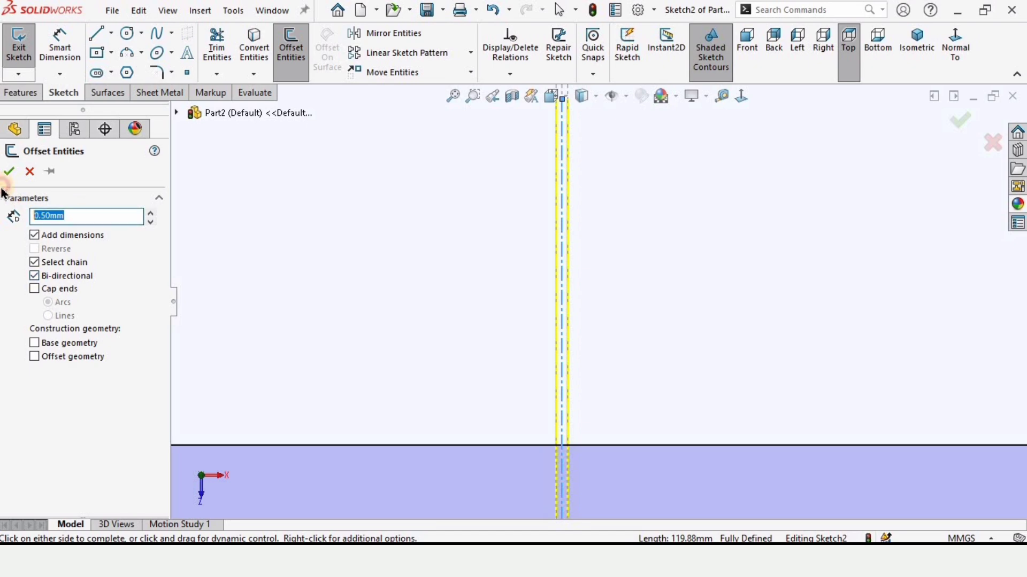
{"action": "left_click", "coordinate": [8, 173]}
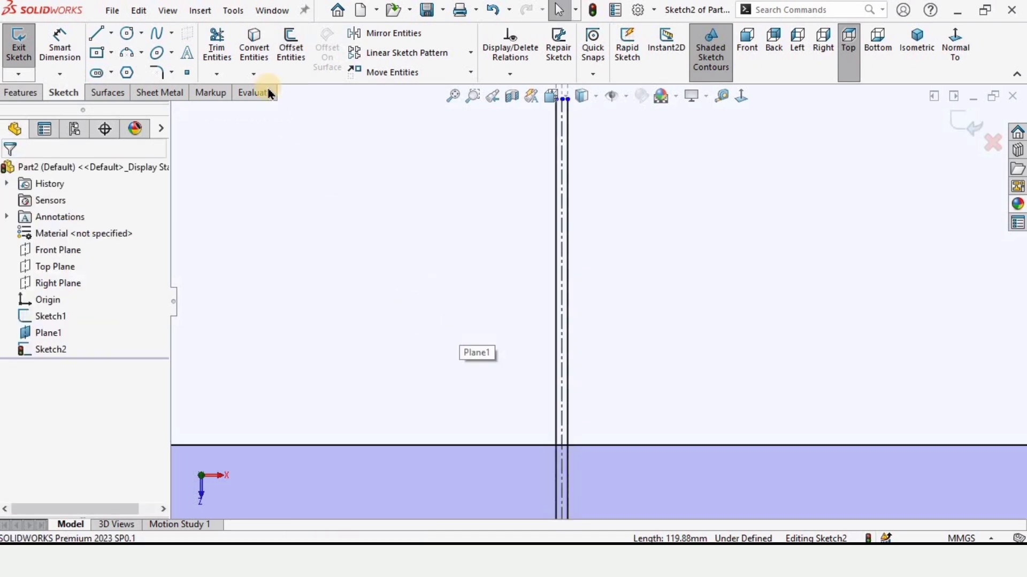
- Trim away the inner rectangle's upper edge between the two offset lines using Power trim
{"action": "left_click", "coordinate": [217, 43]}
{"action": "scroll", "coordinate": [575, 454], "scroll_direction": "down", "scroll_amount": 8}
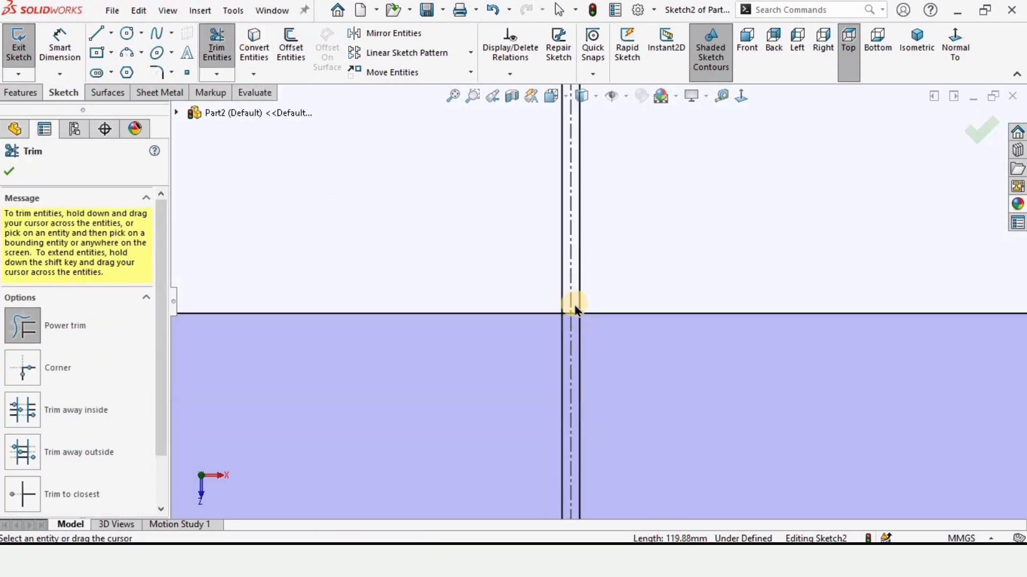
{"action": "mouse_move", "coordinate": [565, 226]}
{"action": "left_mouse_down"}
{"action": "mouse_move", "coordinate": [552, 262]}
{"action": "mouse_move", "coordinate": [531, 229]}
{"action": "mouse_move", "coordinate": [536, 265]}
{"action": "left_mouse_up"}
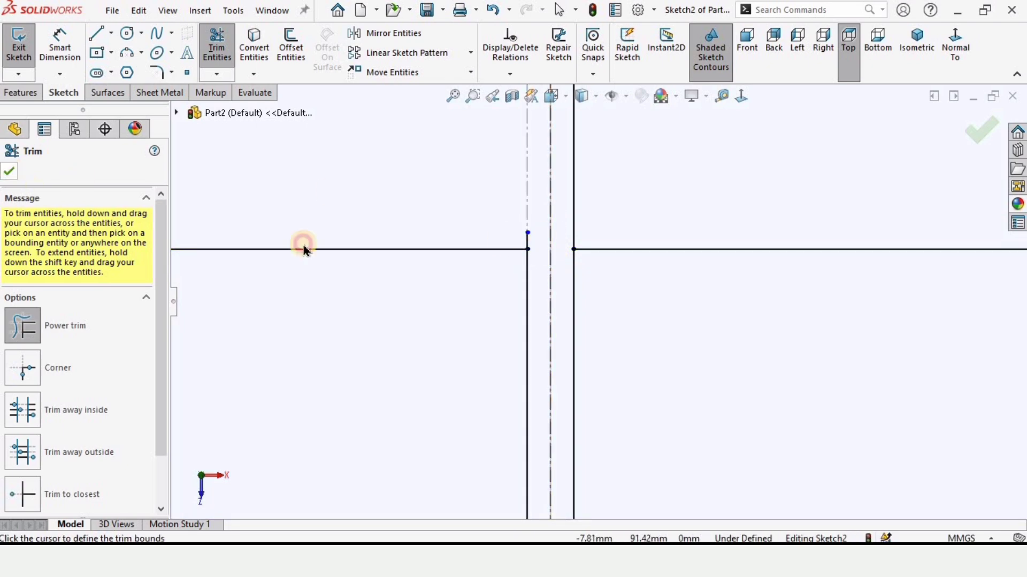
{"action": "key", "text": "Escape"}
- Convert both offset lines beside the inner rectangle's centerline to construction geometry
{"action": "left_click", "coordinate": [573, 199]}
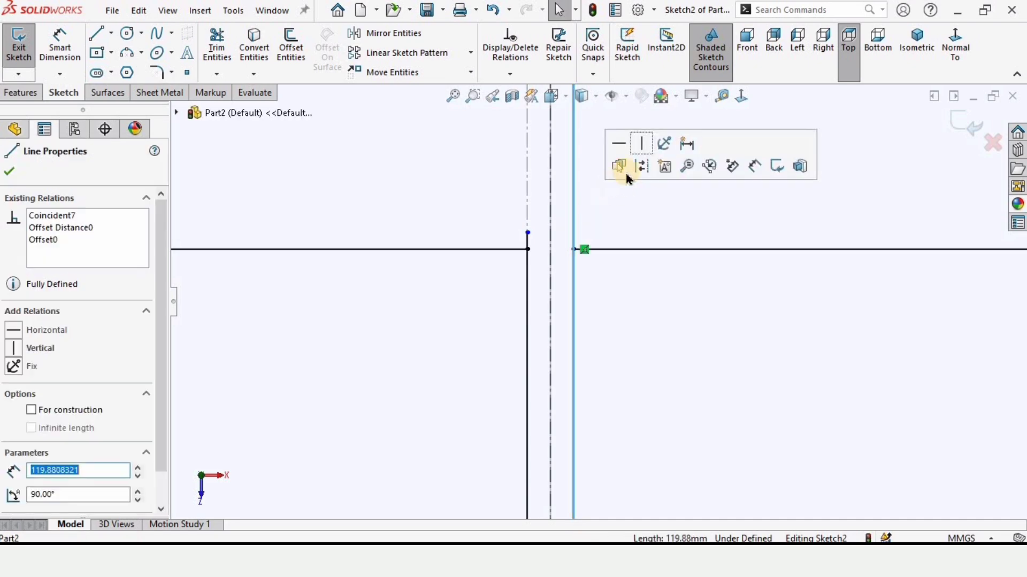
{"action": "left_click", "coordinate": [640, 167]}
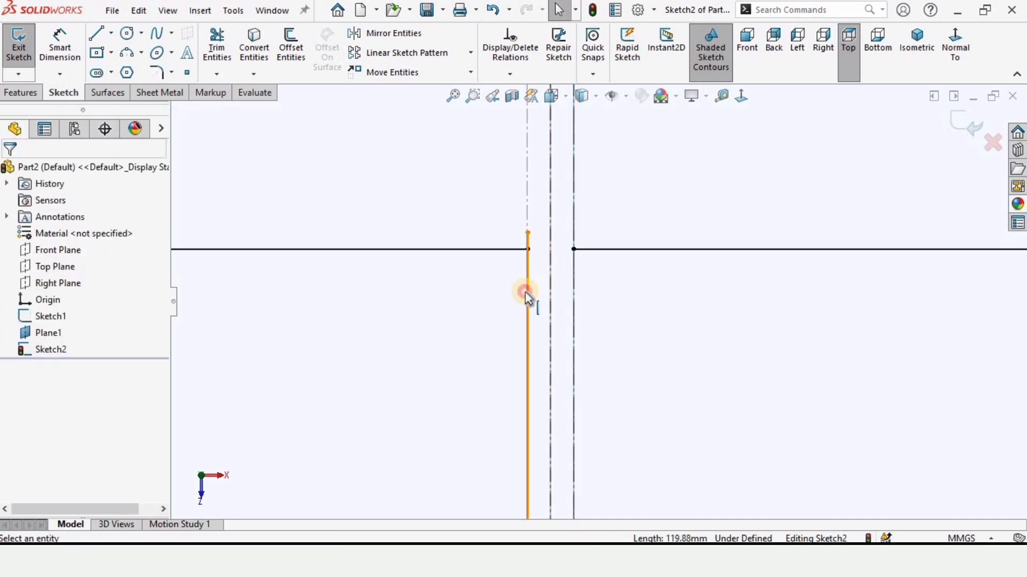
{"action": "left_click", "coordinate": [526, 295]}
{"action": "left_click", "coordinate": [591, 249]}
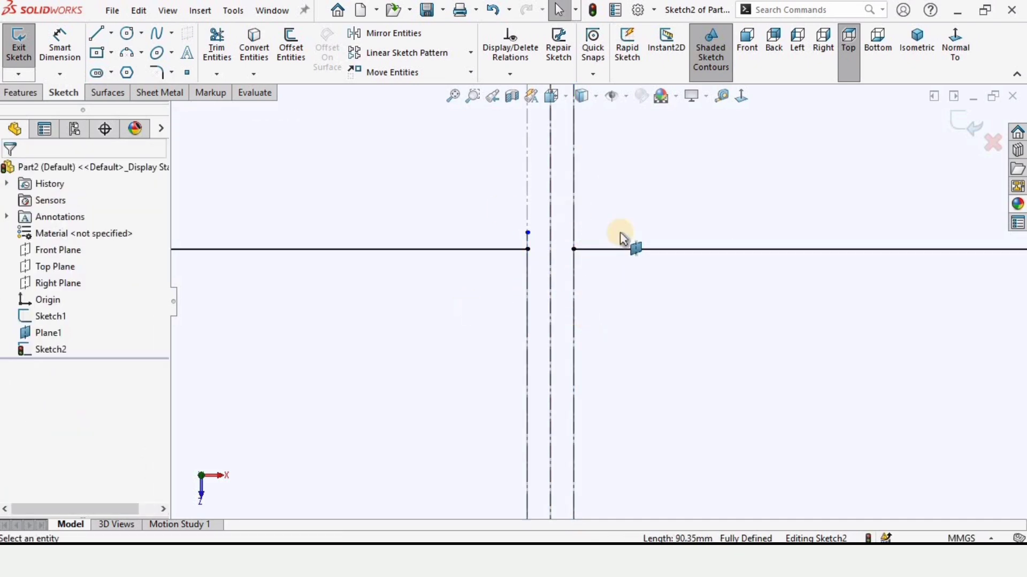
- Finish the inner rectangle's sketch and hide the offset plane
{"action": "scroll", "coordinate": [574, 295], "scroll_direction": "up", "scroll_amount": 10}
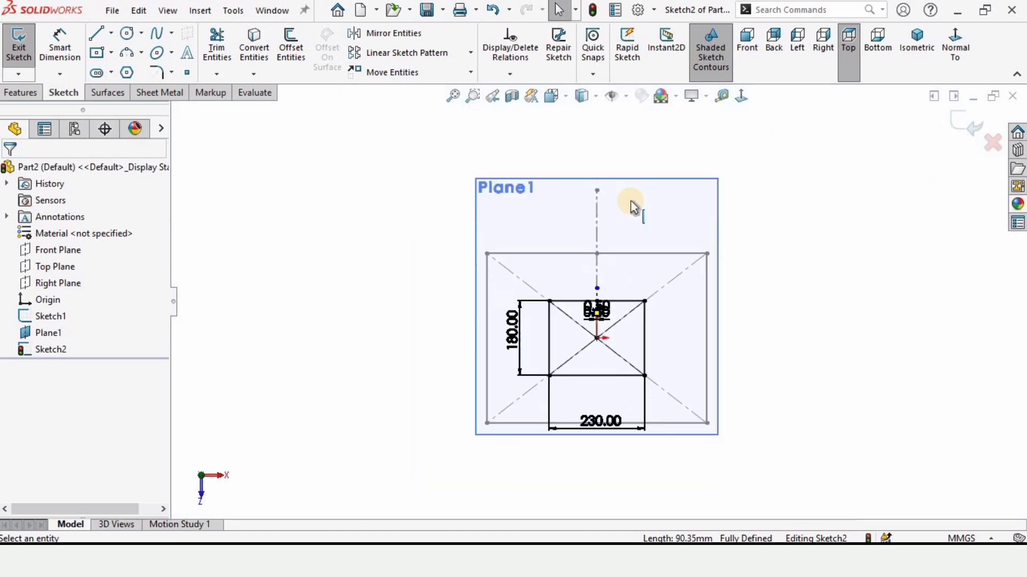
{"action": "scroll", "coordinate": [593, 305], "scroll_direction": "up", "scroll_amount": 3}
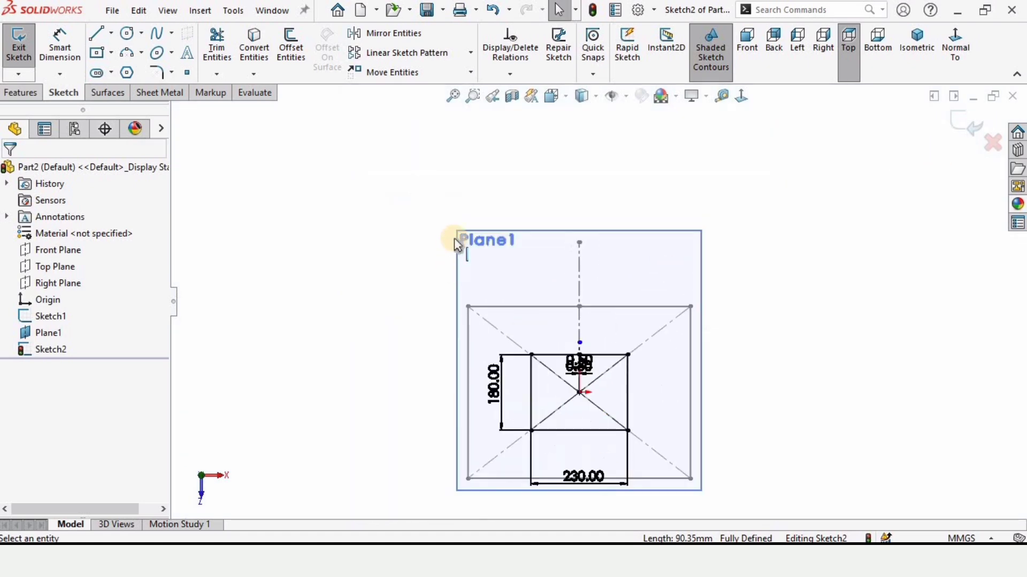
{"action": "right_click", "coordinate": [471, 254]}
{"action": "left_click", "coordinate": [364, 235]}
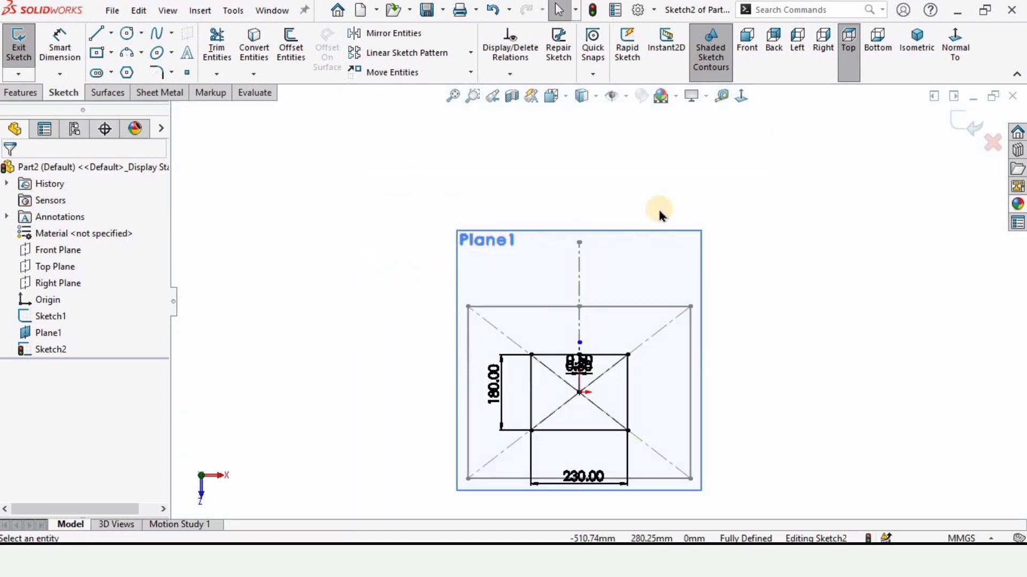
{"action": "right_click", "coordinate": [491, 256]}
{"action": "left_click", "coordinate": [549, 236]}
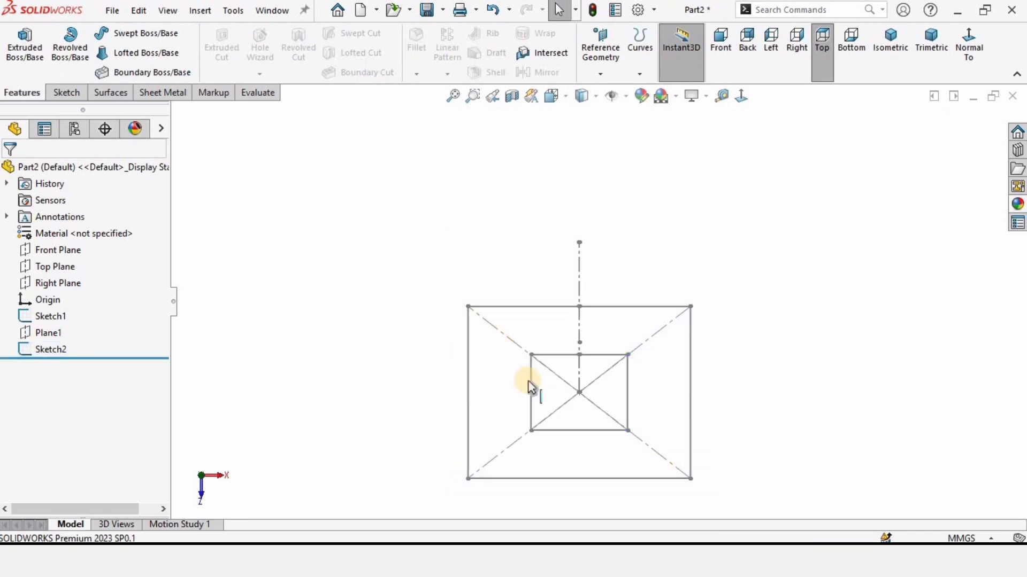
- Examine the two rectangular profiles in 3D, including the gaps in their edges and the spacing between them
{"action": "mouse_move", "coordinate": [528, 380]}
{"action": "middle_mouse_down"}
{"action": "mouse_move", "coordinate": [578, 257]}
{"action": "mouse_move", "coordinate": [614, 256]}
{"action": "mouse_move", "coordinate": [522, 315]}
{"action": "mouse_move", "coordinate": [559, 316]}
{"action": "middle_mouse_up"}
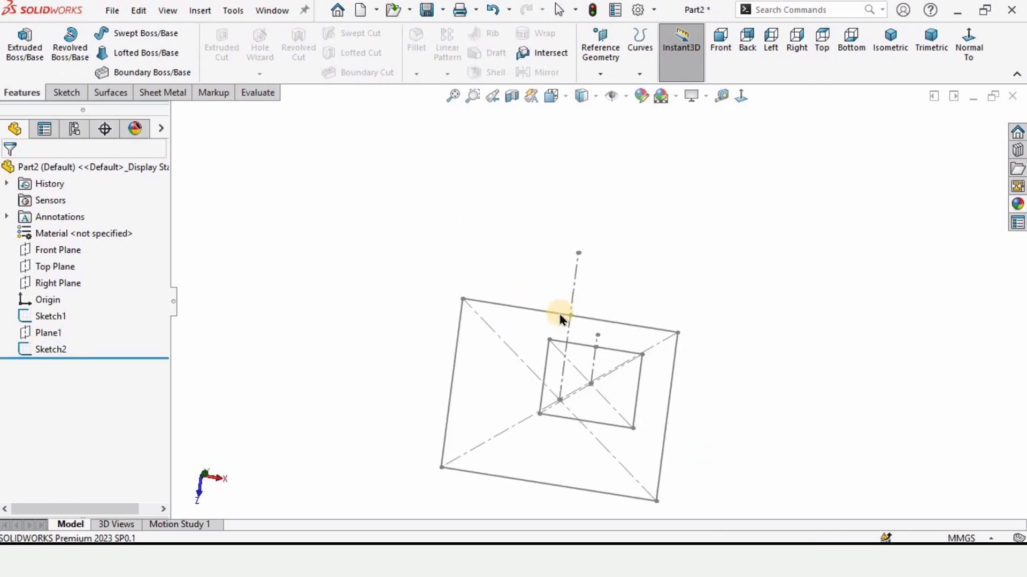
{"action": "scroll", "coordinate": [560, 316], "scroll_direction": "down", "scroll_amount": 8}
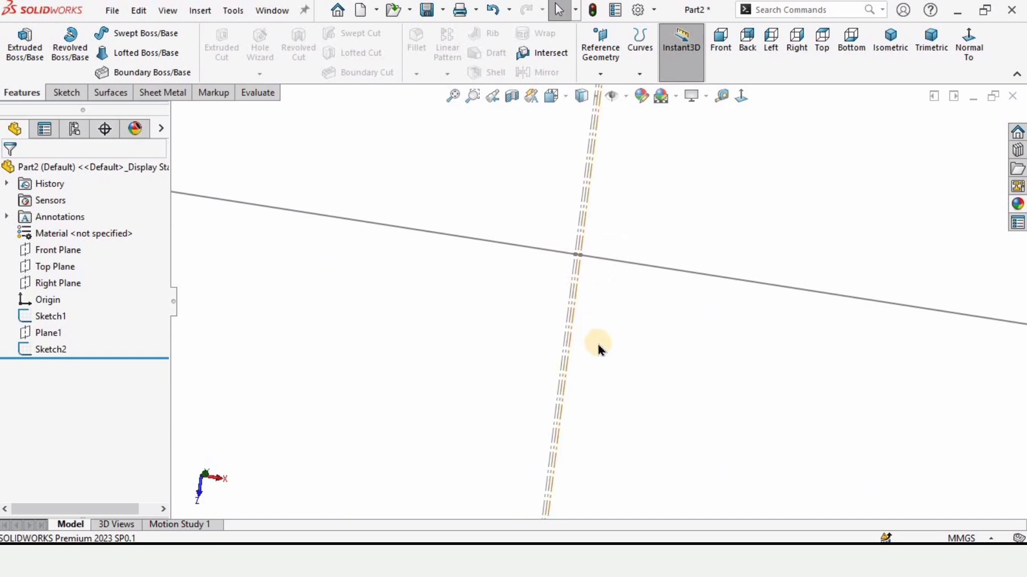
{"action": "scroll", "coordinate": [599, 350], "scroll_direction": "up", "scroll_amount": 5}
{"action": "scroll", "coordinate": [676, 394], "scroll_direction": "down", "scroll_amount": 3}
{"action": "scroll", "coordinate": [623, 310], "scroll_direction": "up", "scroll_amount": 5}
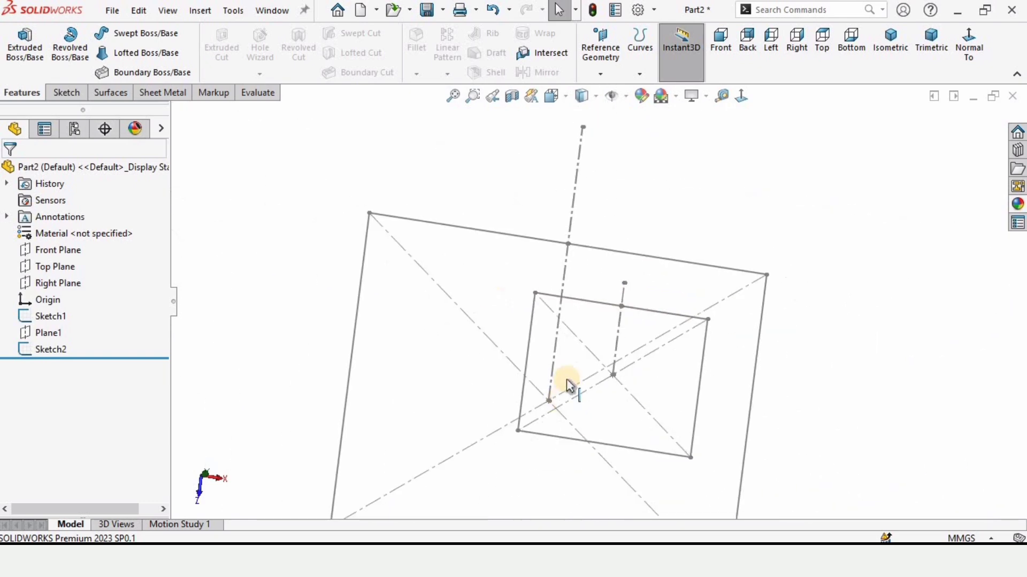
{"action": "middle_click_drag", "start_coordinate": [567, 384], "coordinate": [577, 316]}
{"action": "scroll", "coordinate": [579, 309], "scroll_direction": "down", "scroll_amount": 3}
{"action": "mouse_move", "coordinate": [608, 274]}
{"action": "middle_mouse_down"}
{"action": "mouse_move", "coordinate": [516, 300]}
{"action": "mouse_move", "coordinate": [498, 289]}
{"action": "middle_mouse_up"}
{"action": "right_click", "coordinate": [32, 94]}
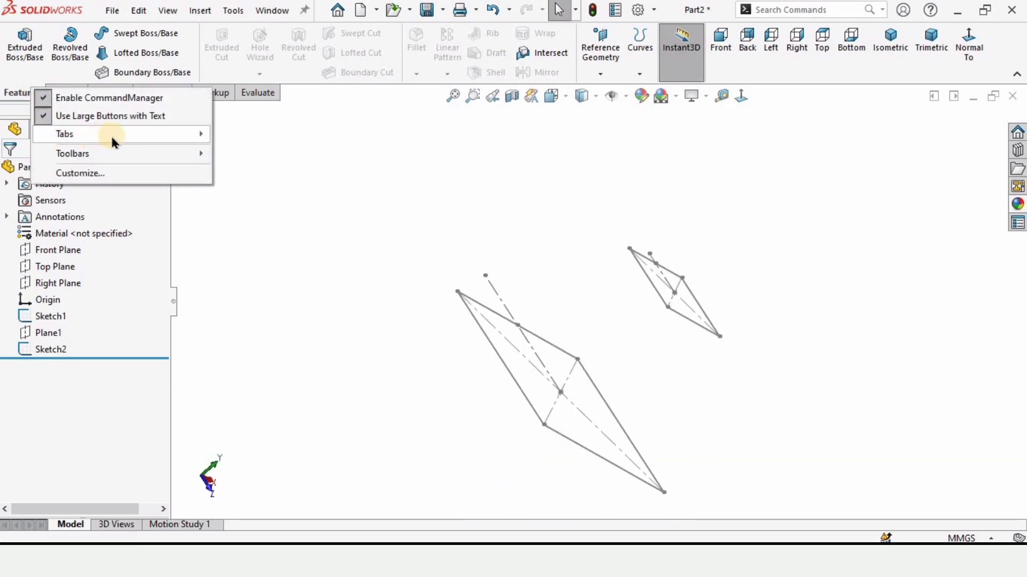
{"action": "mouse_move", "coordinate": [110, 135]}
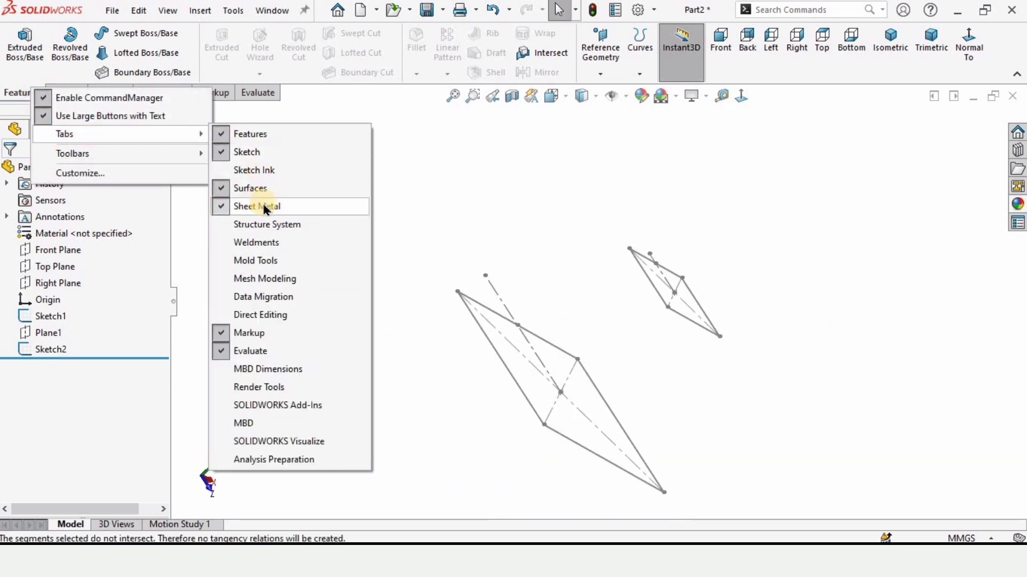
{"action": "left_click", "coordinate": [442, 176]}
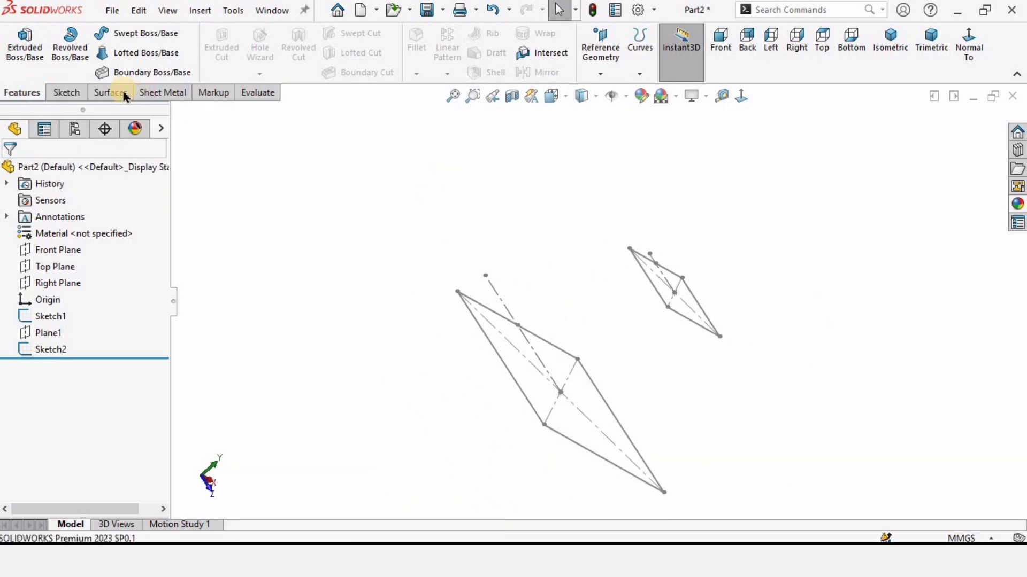
- Set up a Lofted Bend with the Bent method, using the small and the large rectangle sketches as its profiles
{"action": "left_click", "coordinate": [166, 94]}
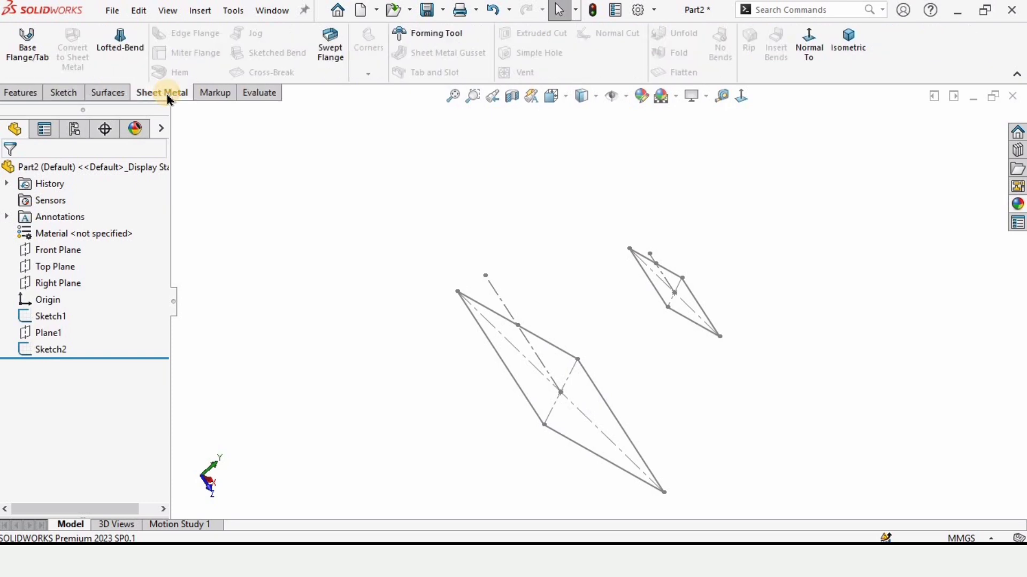
{"action": "left_click", "coordinate": [131, 48]}
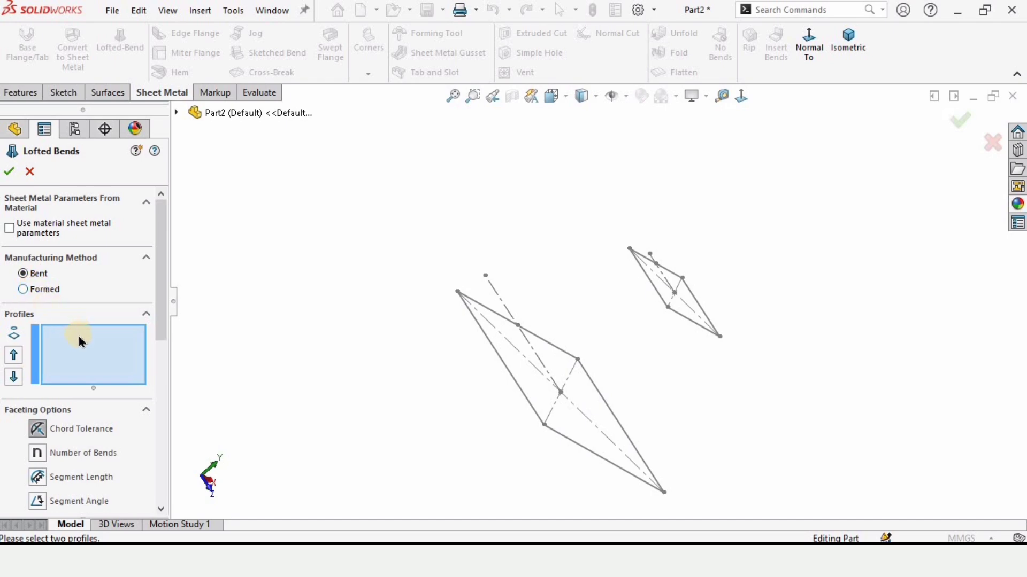
{"action": "left_click", "coordinate": [651, 287]}
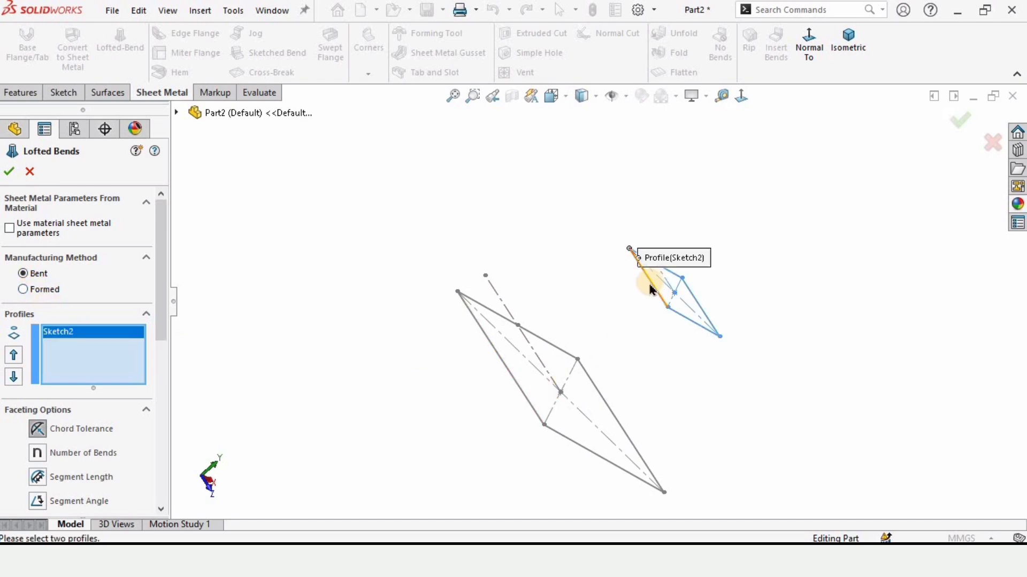
{"action": "left_click", "coordinate": [494, 352]}
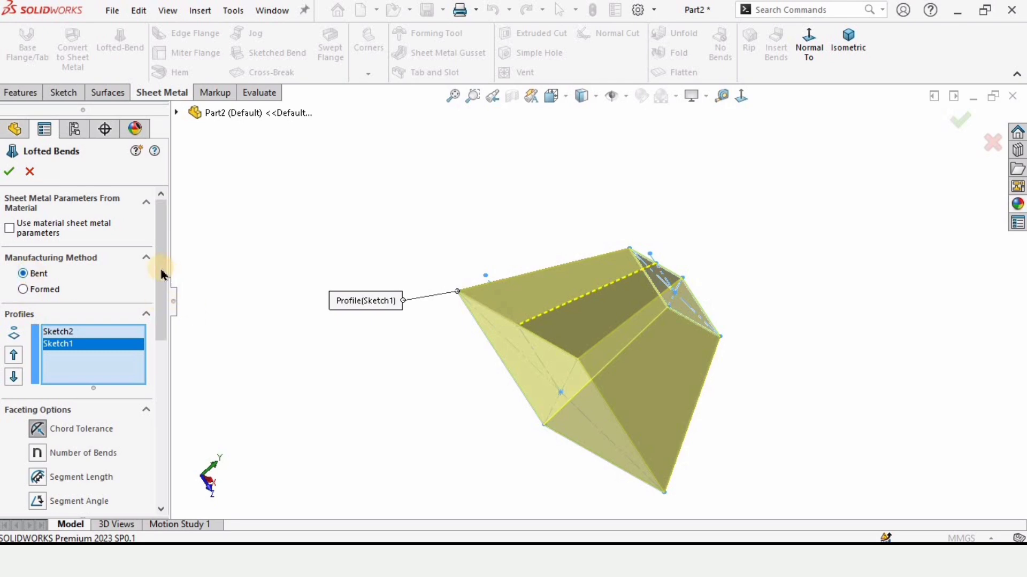
- Give the lofted bend a 2 mm sheet thickness and create it
{"action": "left_click_drag", "start_coordinate": [158, 274], "coordinate": [153, 414]}
{"action": "double_click", "coordinate": [91, 356]}
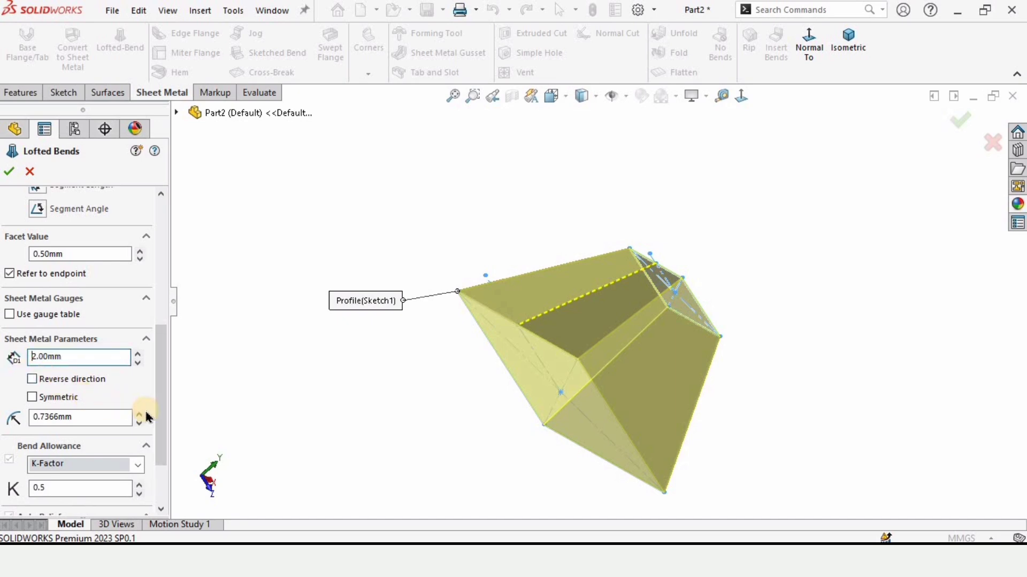
{"action": "scroll", "coordinate": [529, 351], "scroll_direction": "down", "scroll_amount": 2}
{"action": "middle_click_drag", "start_coordinate": [479, 362], "coordinate": [577, 274]}
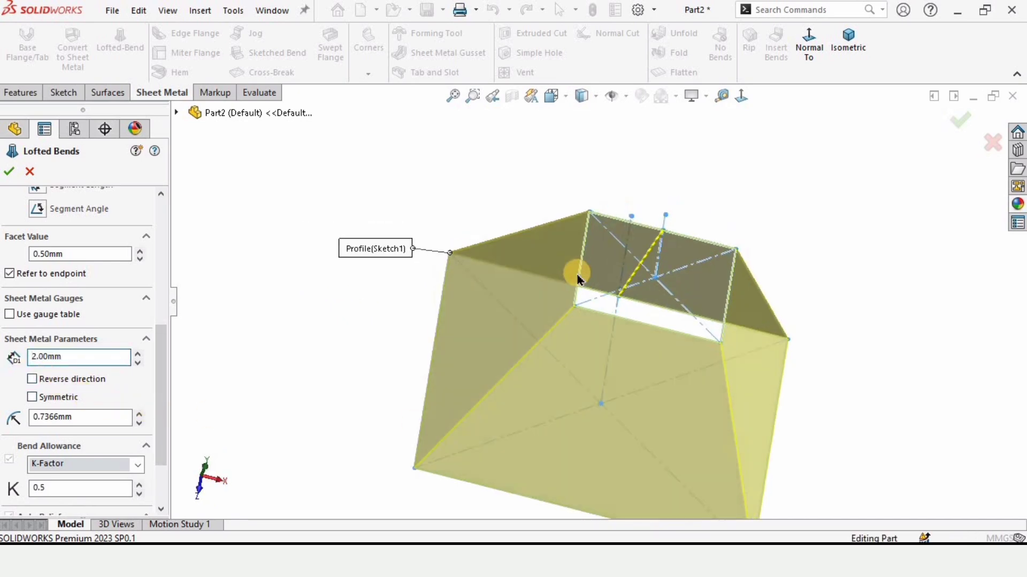
{"action": "scroll", "coordinate": [576, 272], "scroll_direction": "down", "scroll_amount": 4}
{"action": "scroll", "coordinate": [101, 432], "scroll_direction": "up", "scroll_amount": 5}
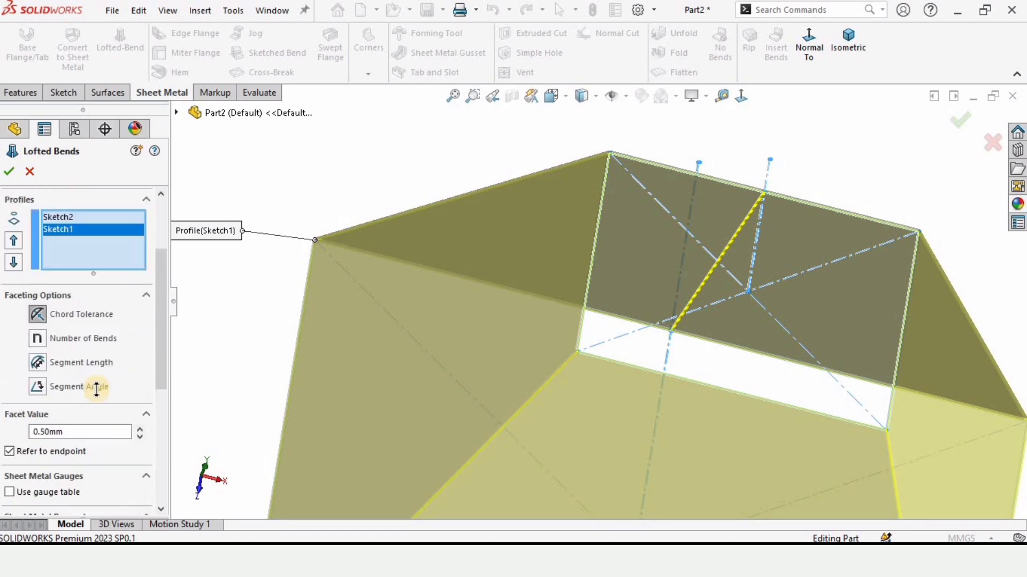
{"action": "left_click", "coordinate": [11, 173]}
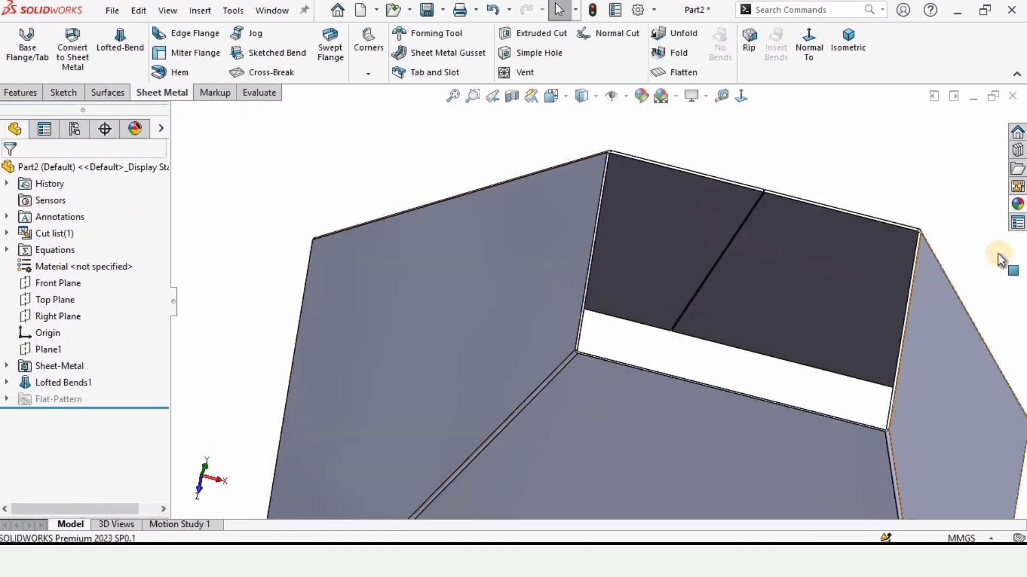
- Apply an appearance to the lofted sheet metal part
{"action": "left_click", "coordinate": [1018, 204]}
{"action": "left_click_drag", "start_coordinate": [809, 348], "coordinate": [639, 368]}
{"action": "scroll", "coordinate": [639, 368], "scroll_direction": "up", "scroll_amount": 3}
{"action": "scroll", "coordinate": [601, 377], "scroll_direction": "up", "scroll_amount": 2}
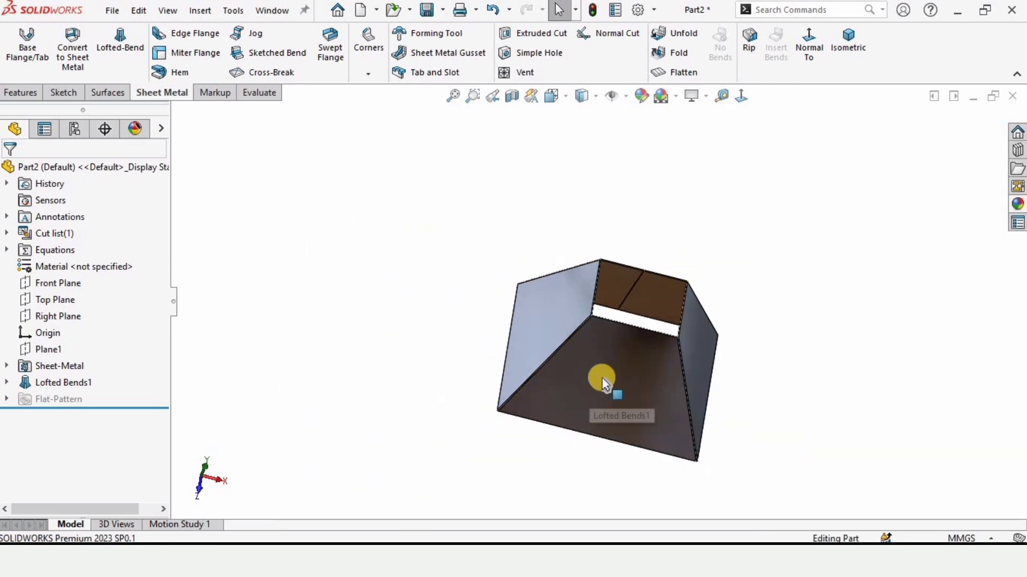
{"action": "scroll", "coordinate": [682, 297], "scroll_direction": "down", "scroll_amount": 2}
{"action": "middle_click_drag", "start_coordinate": [682, 297], "coordinate": [592, 266]}
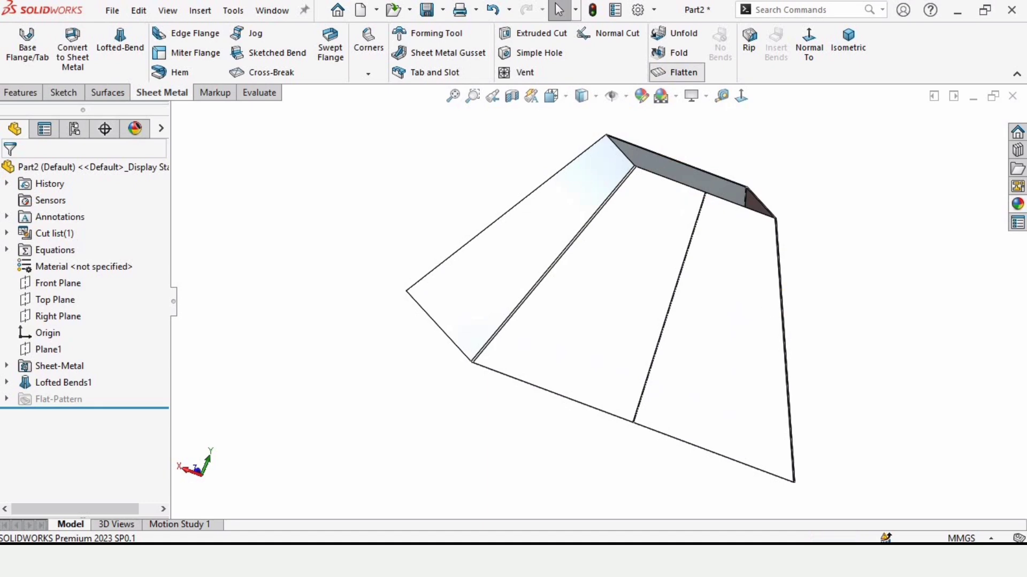
- Flatten the sheet metal part and view its flat pattern normal to the face
{"action": "scroll", "coordinate": [602, 242], "scroll_direction": "up", "scroll_amount": 5}
{"action": "middle_click_drag", "start_coordinate": [649, 275], "coordinate": [609, 214]}
{"action": "scroll", "coordinate": [609, 214], "scroll_direction": "down", "scroll_amount": 4}
{"action": "left_click", "coordinate": [508, 281]}
{"action": "left_click", "coordinate": [819, 54]}
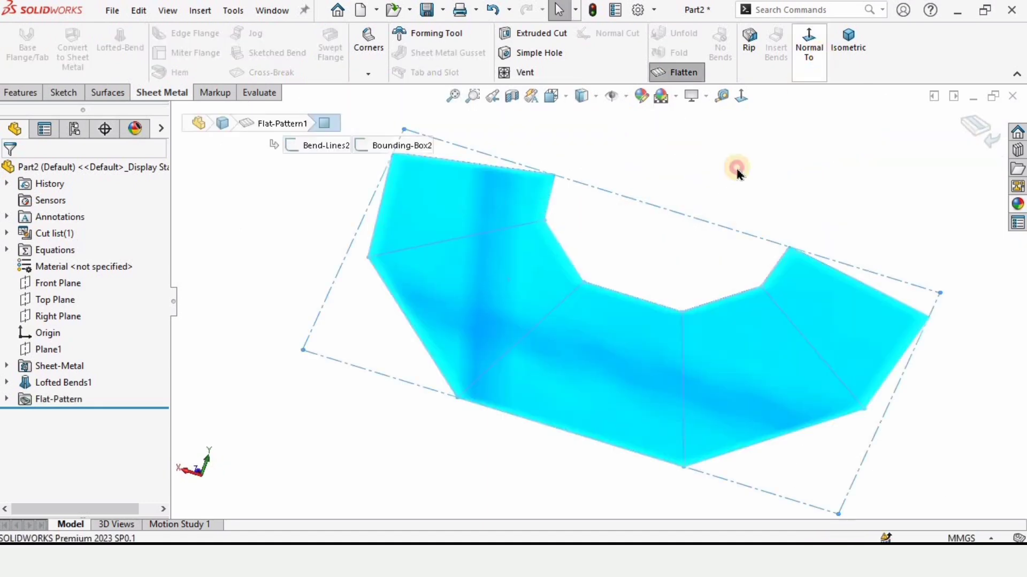
{"action": "left_click", "coordinate": [737, 169]}
{"action": "scroll", "coordinate": [535, 313], "scroll_direction": "up", "scroll_amount": 3}
{"action": "middle_click_drag", "start_coordinate": [543, 306], "coordinate": [838, 184]}
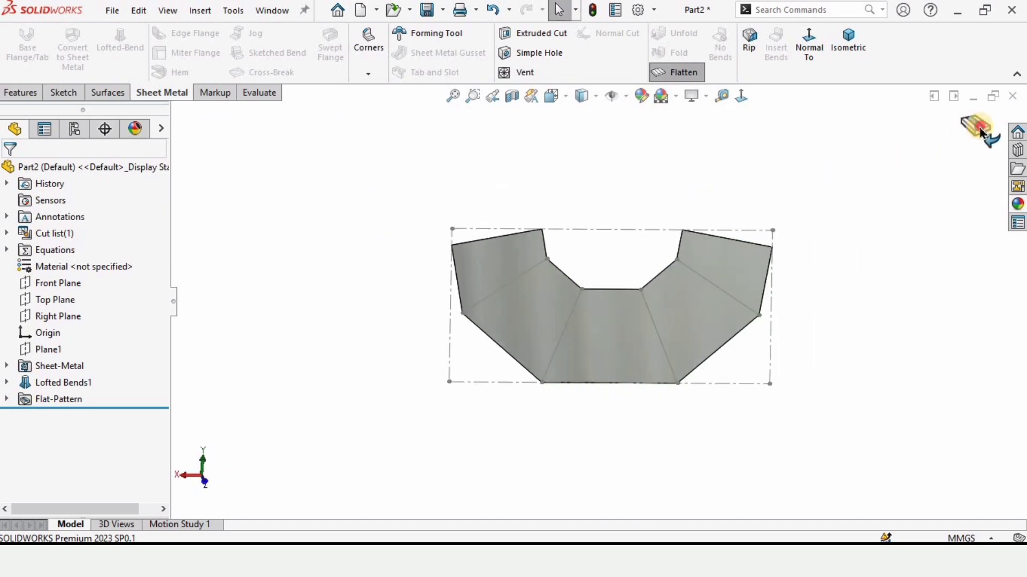
- Return the part to its folded state and dismiss the save reminder
{"action": "scroll", "coordinate": [603, 345], "scroll_direction": "down", "scroll_amount": 4}
{"action": "middle_click_drag", "start_coordinate": [614, 344], "coordinate": [326, 284]}
{"action": "scroll", "coordinate": [648, 340], "scroll_direction": "up", "scroll_amount": 2}
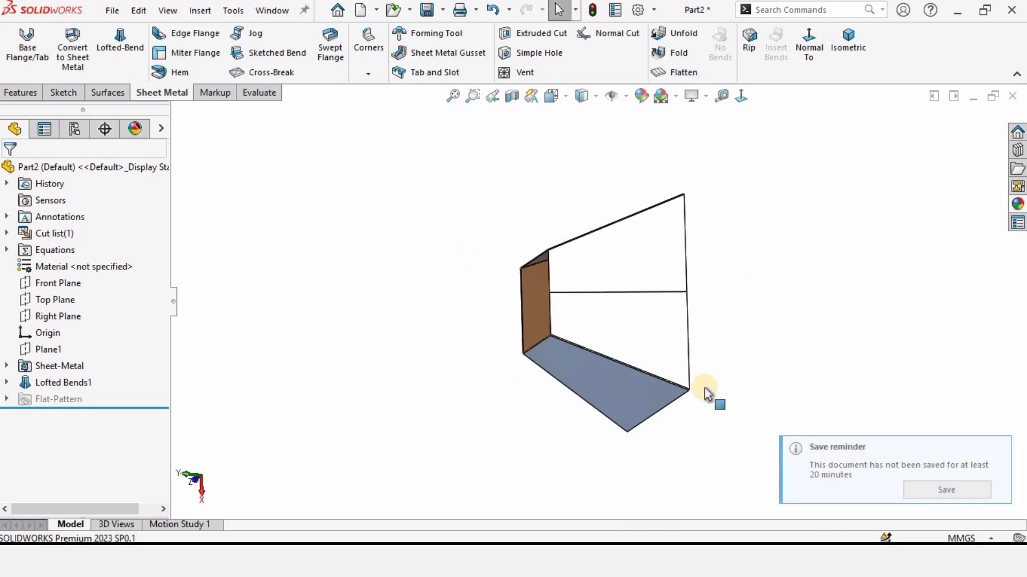
{"action": "left_click", "coordinate": [997, 451]}
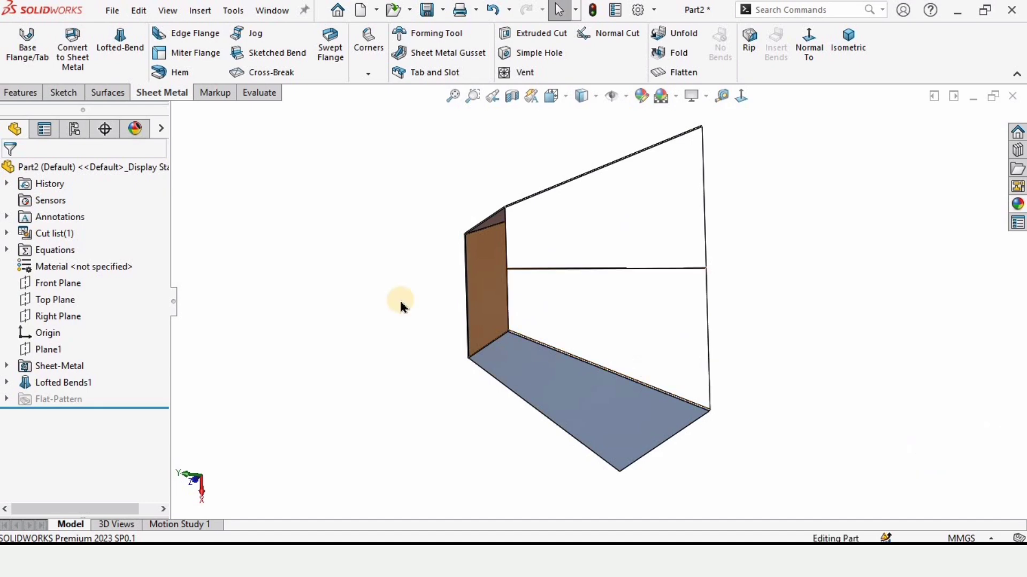
{"action": "left_click", "coordinate": [49, 305]}
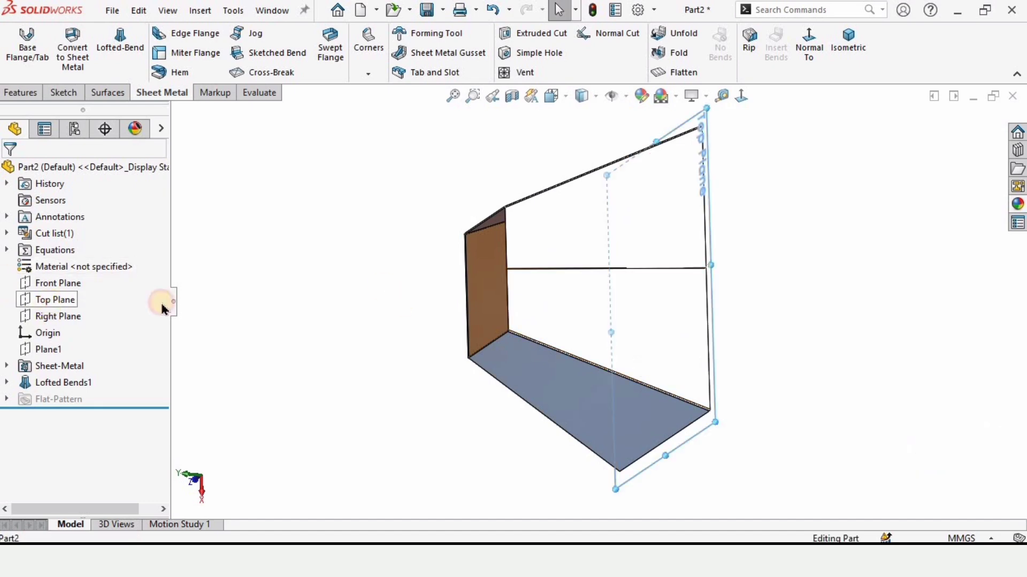
{"action": "middle_click_drag", "start_coordinate": [466, 292], "coordinate": [463, 297]}
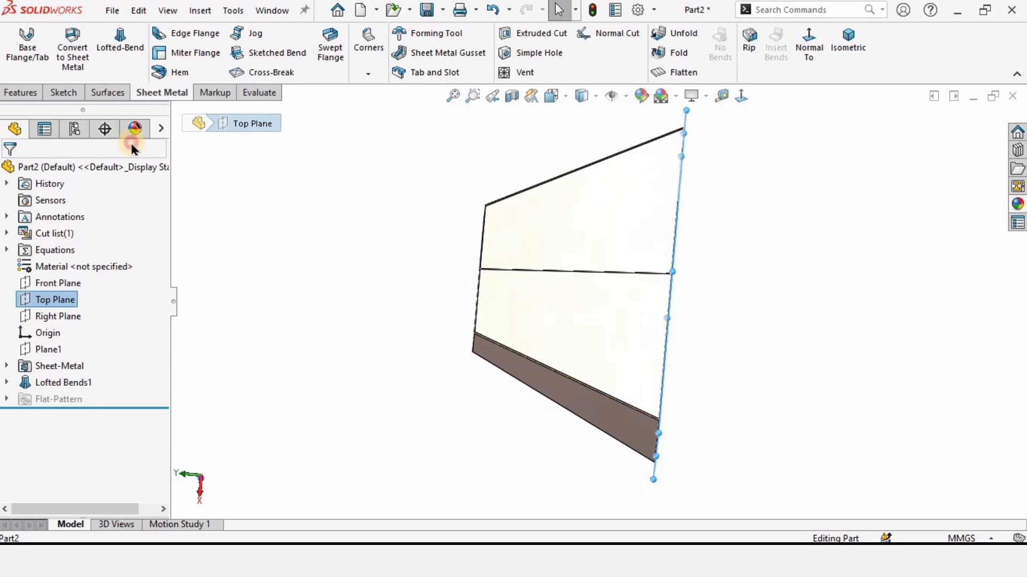
{"action": "key", "text": "Escape"}
- Set up a reference plane parallel to the Top Plane at an offset of 50 mm
{"action": "left_click", "coordinate": [21, 92]}
{"action": "left_click", "coordinate": [600, 75]}
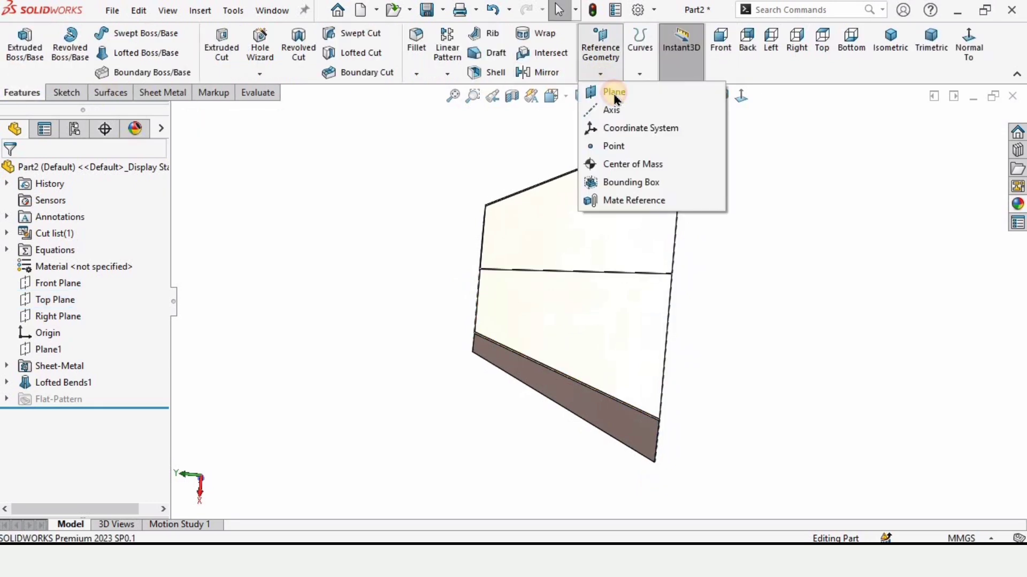
{"action": "left_click", "coordinate": [614, 92]}
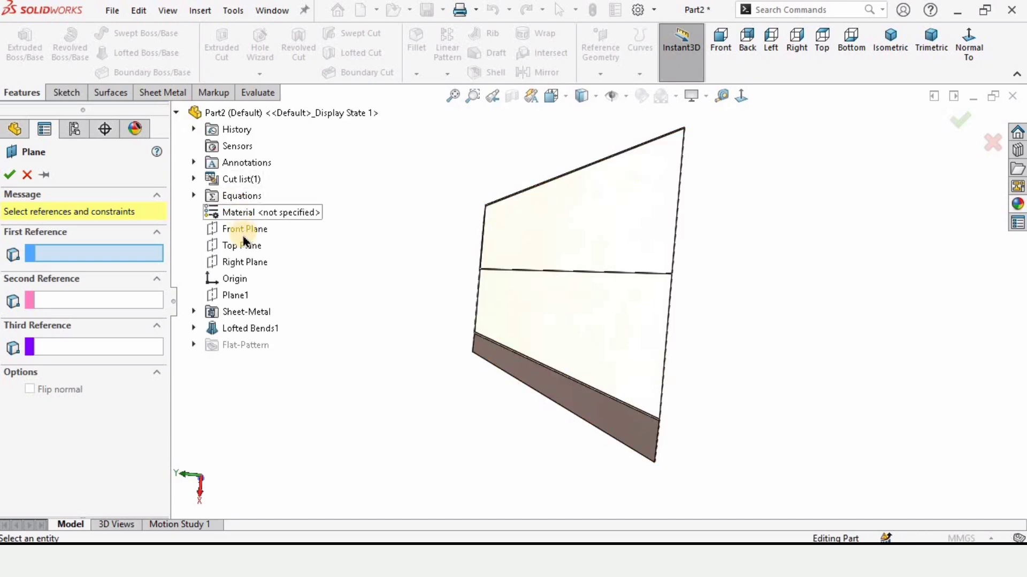
{"action": "left_click", "coordinate": [241, 246]}
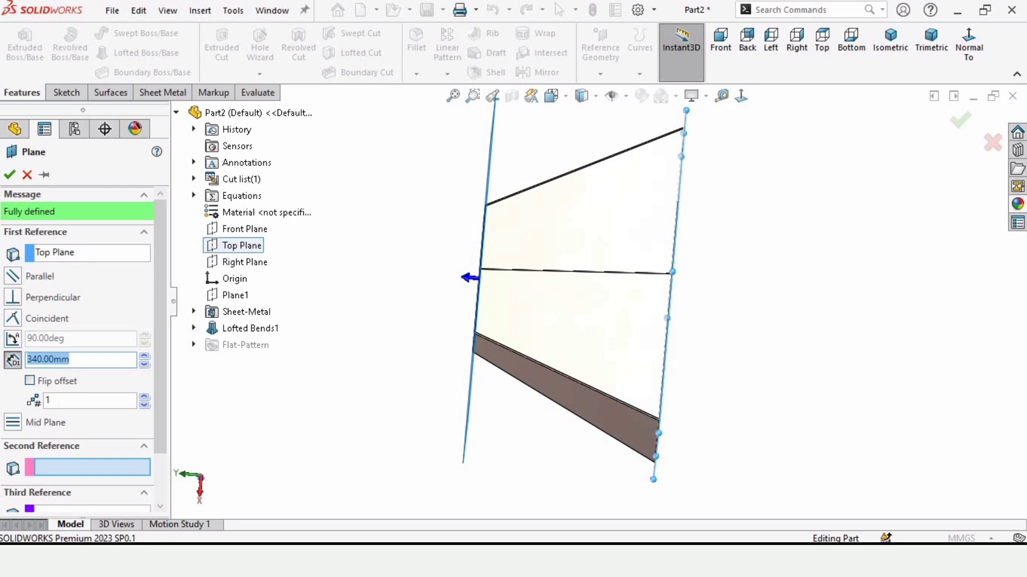
{"action": "type", "text": "50"}
{"action": "key", "text": "Return"}
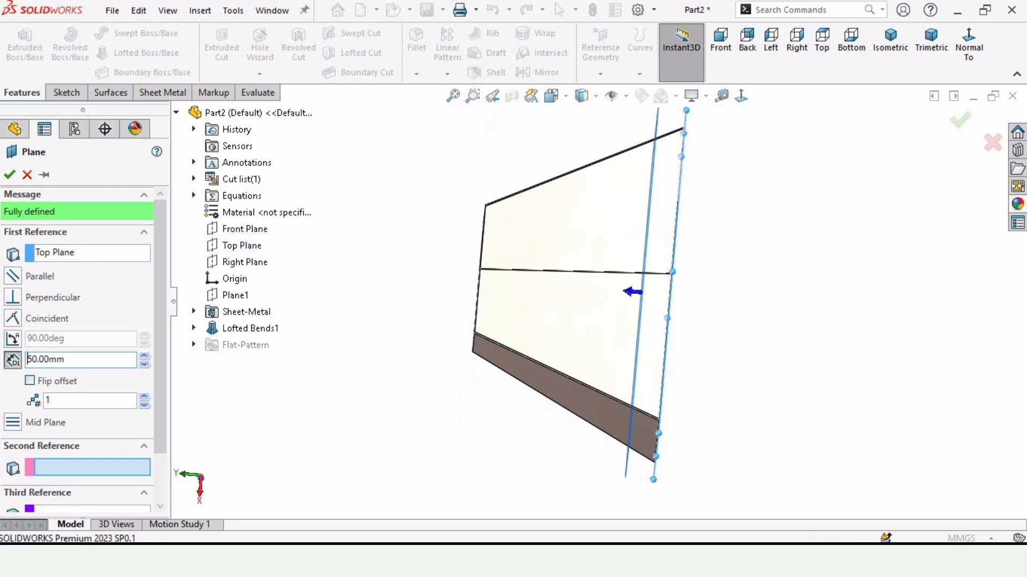
- Flip the plane's offset to the outer side of the large opening and create the plane
{"action": "middle_click_drag", "start_coordinate": [630, 293], "coordinate": [704, 246]}
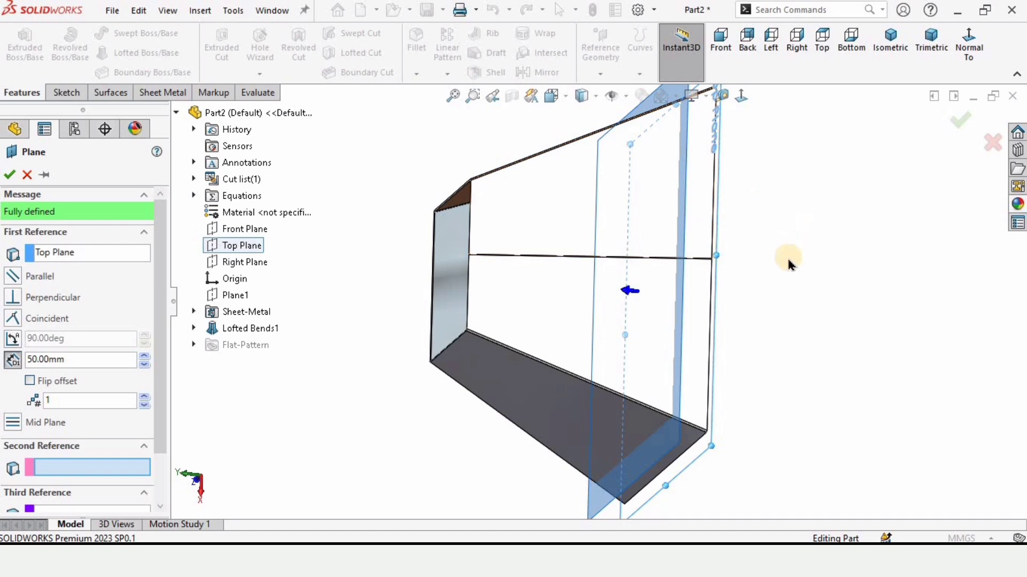
{"action": "left_click", "coordinate": [30, 381]}
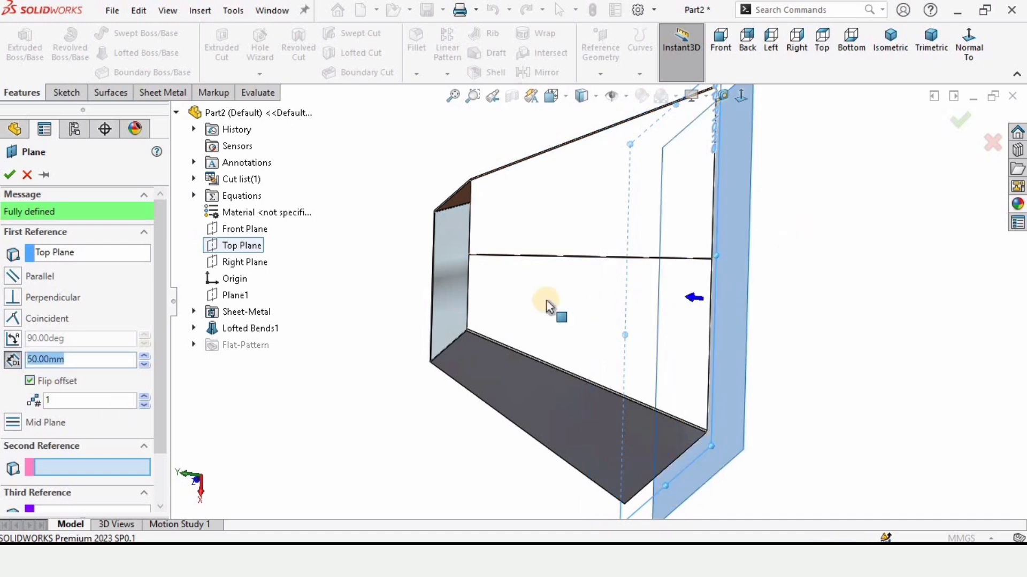
{"action": "middle_click_drag", "start_coordinate": [547, 299], "coordinate": [720, 310]}
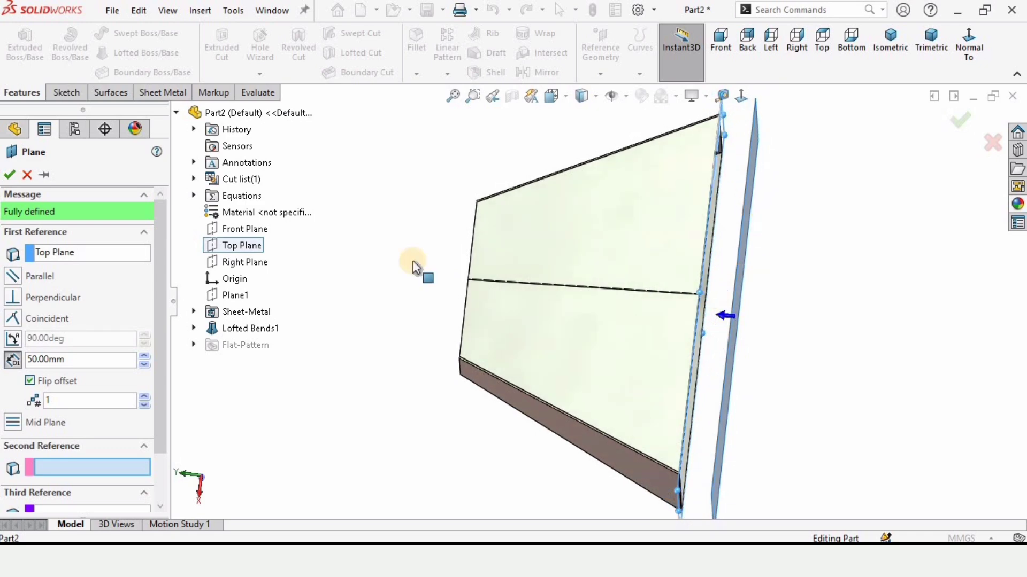
{"action": "left_click", "coordinate": [8, 176]}
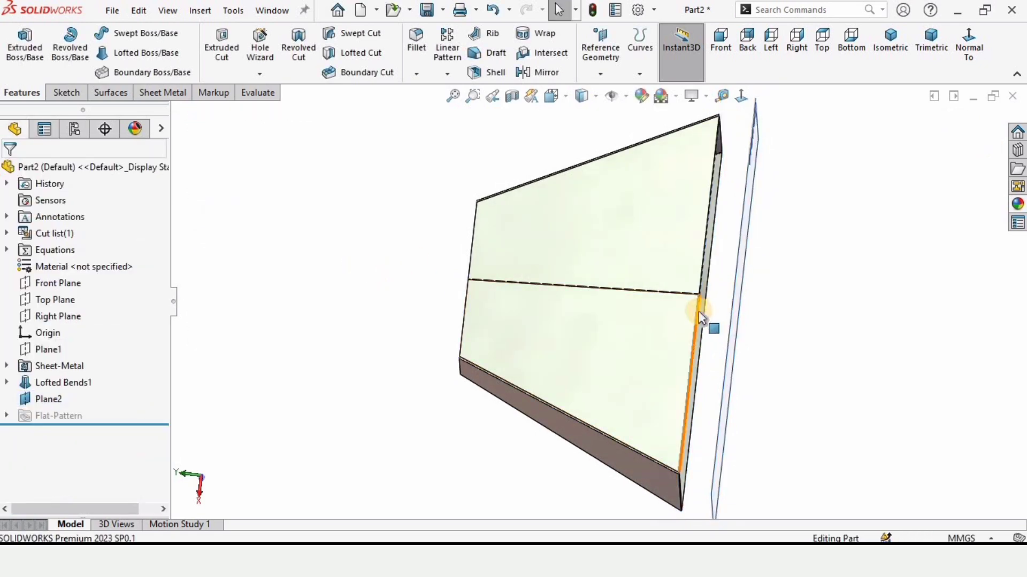
- Sketch a circle centred on the origin on Plane2, the plane offset beyond the large opening
{"action": "mouse_move", "coordinate": [394, 279]}
{"action": "middle_mouse_down"}
{"action": "mouse_move", "coordinate": [744, 506]}
{"action": "mouse_move", "coordinate": [651, 283]}
{"action": "mouse_move", "coordinate": [625, 288]}
{"action": "mouse_move", "coordinate": [733, 312]}
{"action": "mouse_move", "coordinate": [679, 313]}
{"action": "mouse_move", "coordinate": [586, 291]}
{"action": "middle_mouse_up"}
{"action": "scroll", "coordinate": [586, 283], "scroll_direction": "down", "scroll_amount": 3}
{"action": "left_click", "coordinate": [635, 272]}
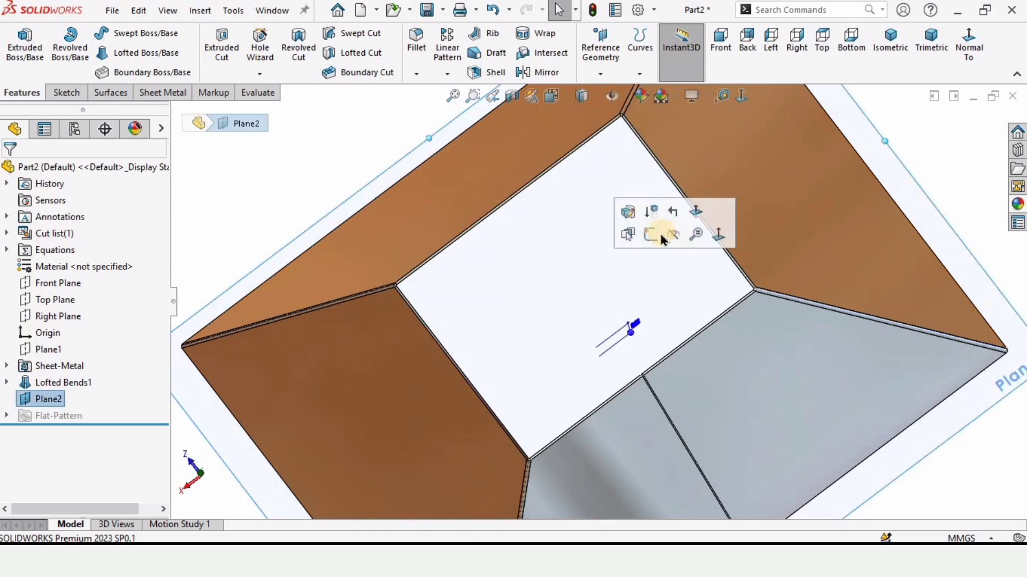
{"action": "left_click", "coordinate": [647, 241]}
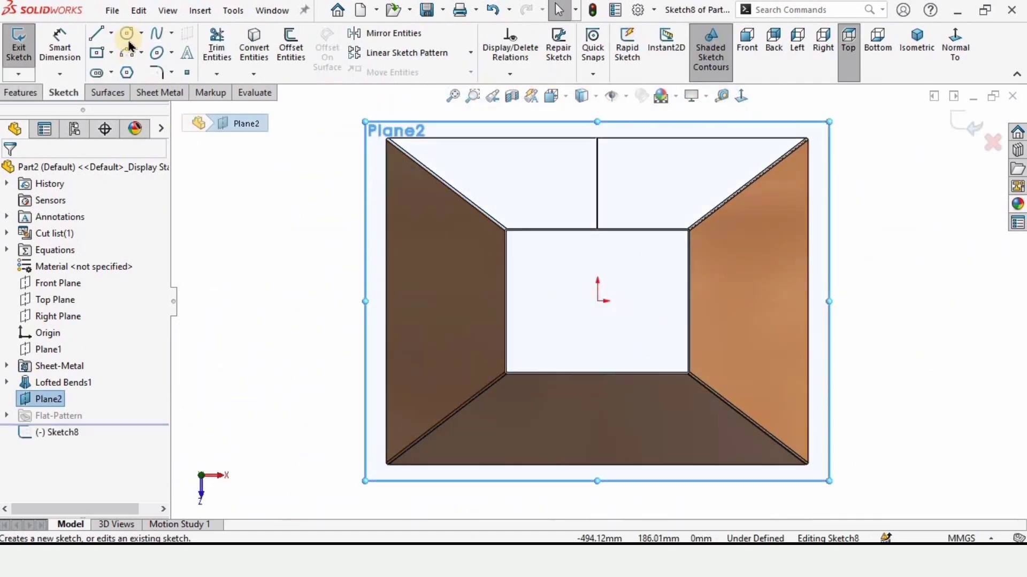
{"action": "left_click", "coordinate": [128, 34]}
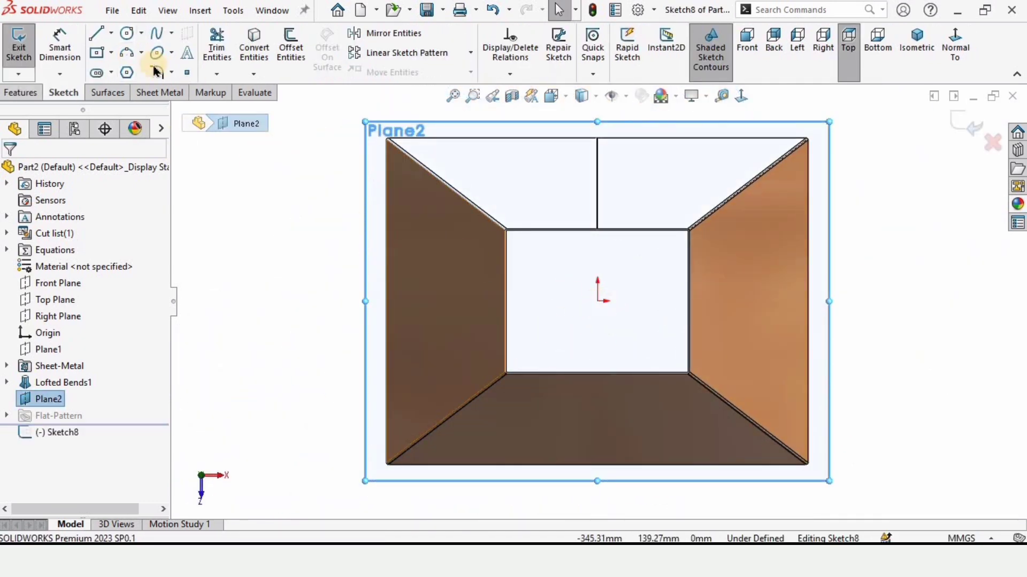
{"action": "left_click", "coordinate": [597, 296]}
{"action": "left_click", "coordinate": [599, 260]}
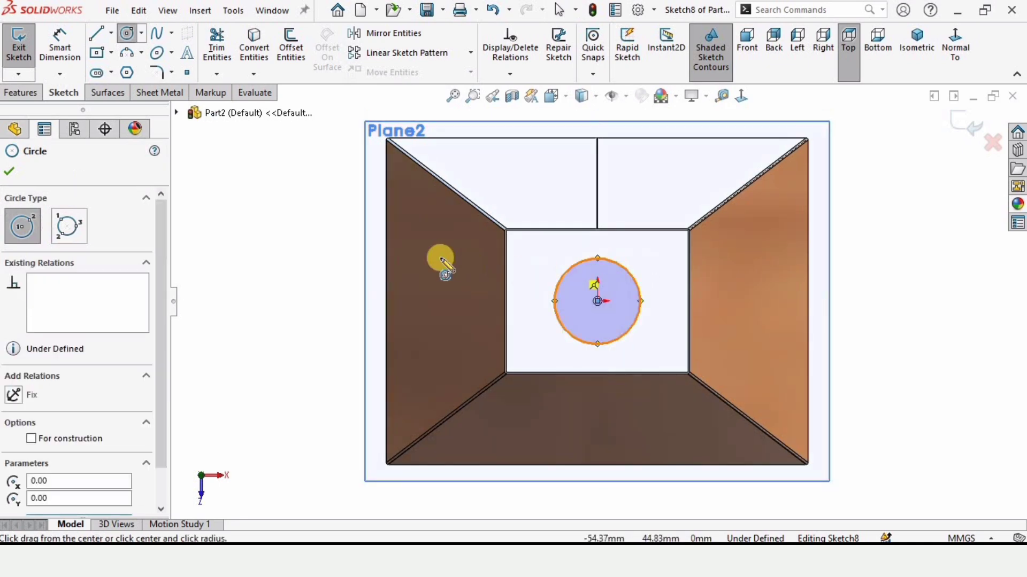
- Finish the circle and turn it into a planar surface
{"action": "right_click", "coordinate": [63, 97]}
{"action": "mouse_move", "coordinate": [198, 142]}
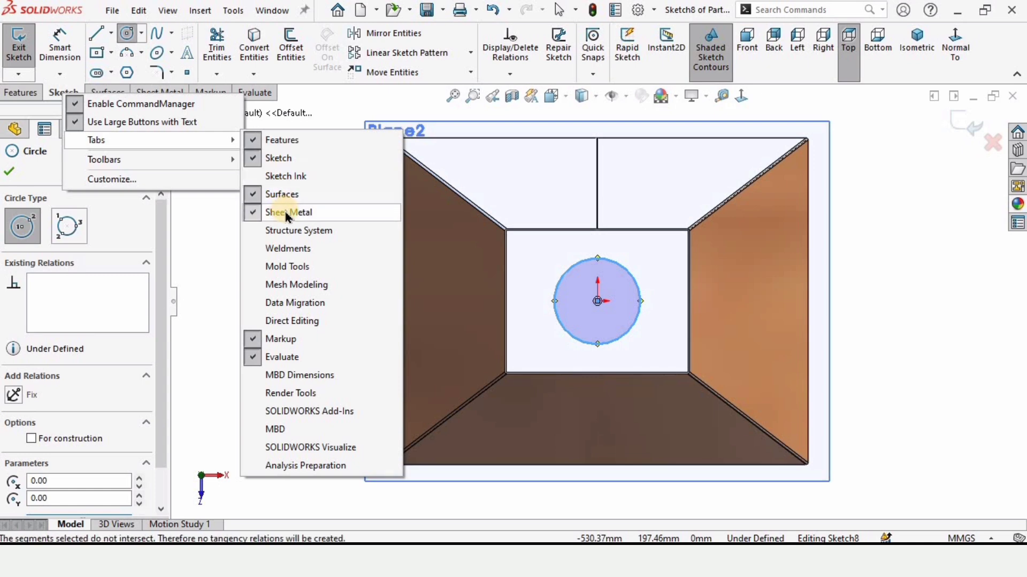
{"action": "key", "text": "Escape"}
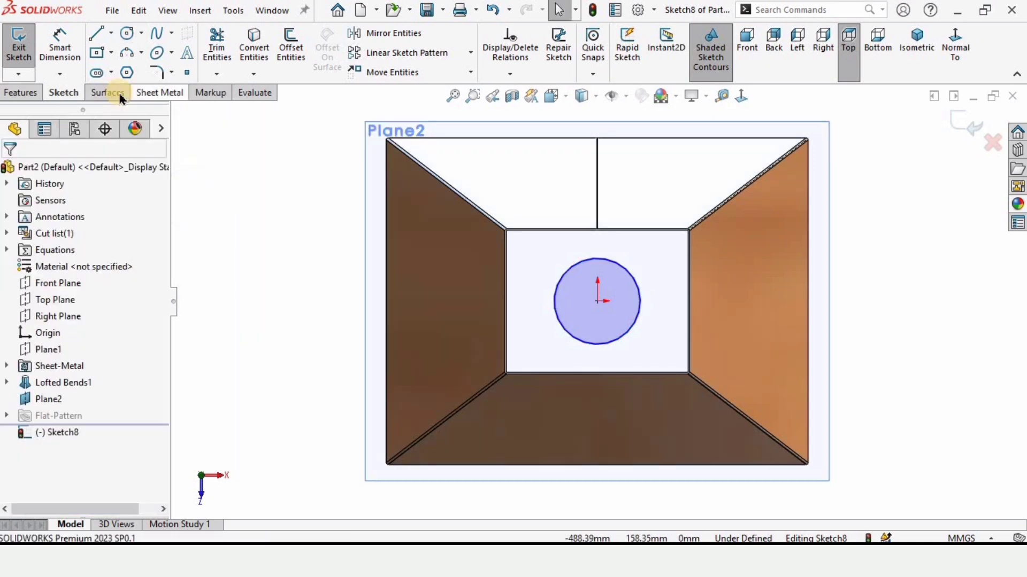
{"action": "left_click", "coordinate": [117, 94]}
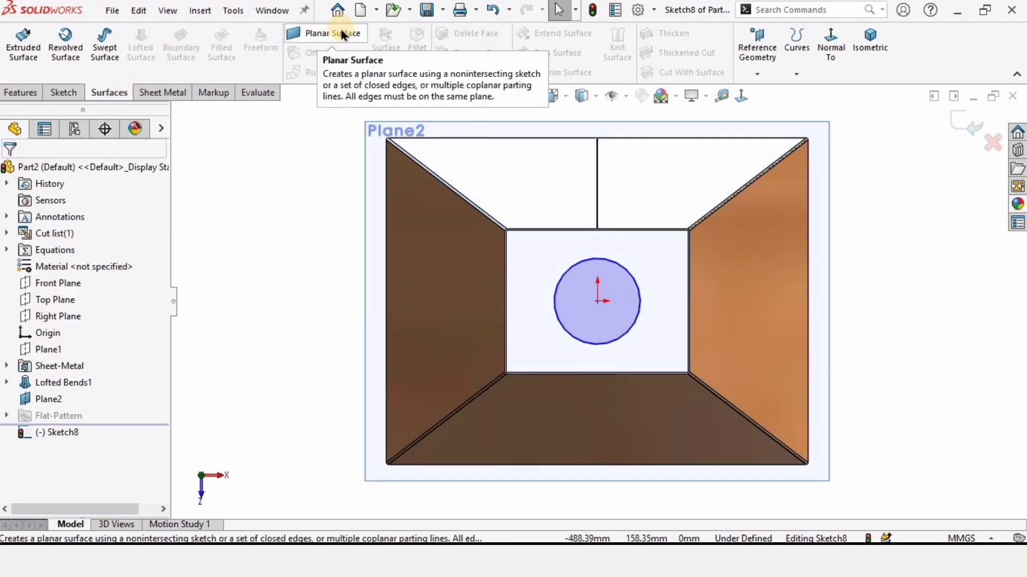
{"action": "left_click", "coordinate": [324, 34]}
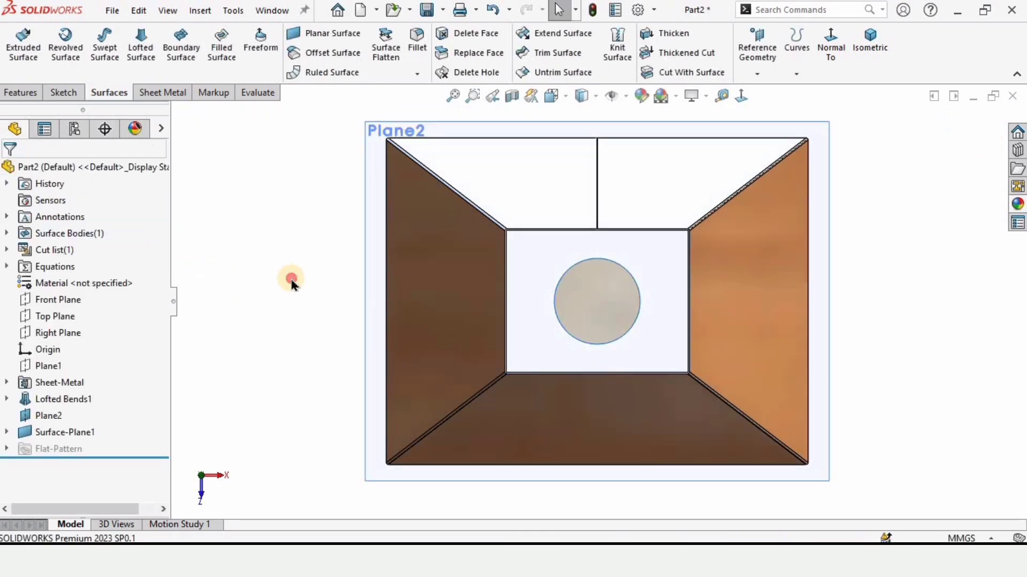
- Start an edge flange on one short edge of the large opening and set its length to 40 mm
{"action": "scroll", "coordinate": [585, 300], "scroll_direction": "up", "scroll_amount": 2}
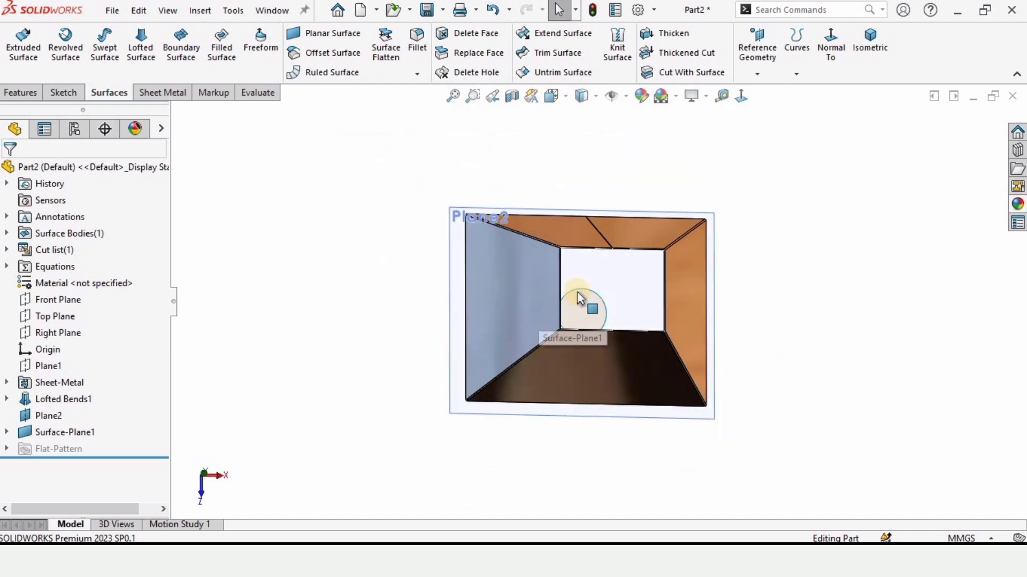
{"action": "middle_click_drag", "start_coordinate": [585, 300], "coordinate": [701, 264]}
{"action": "scroll", "coordinate": [551, 296], "scroll_direction": "down", "scroll_amount": 3}
{"action": "scroll", "coordinate": [549, 294], "scroll_direction": "up", "scroll_amount": 3}
{"action": "key", "text": "z"}
{"action": "key", "text": "z"}
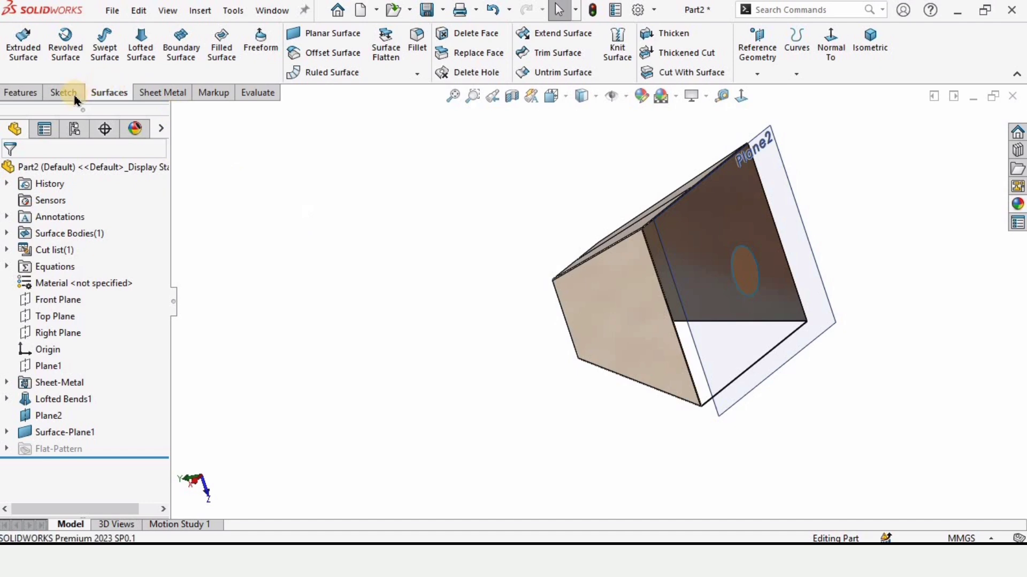
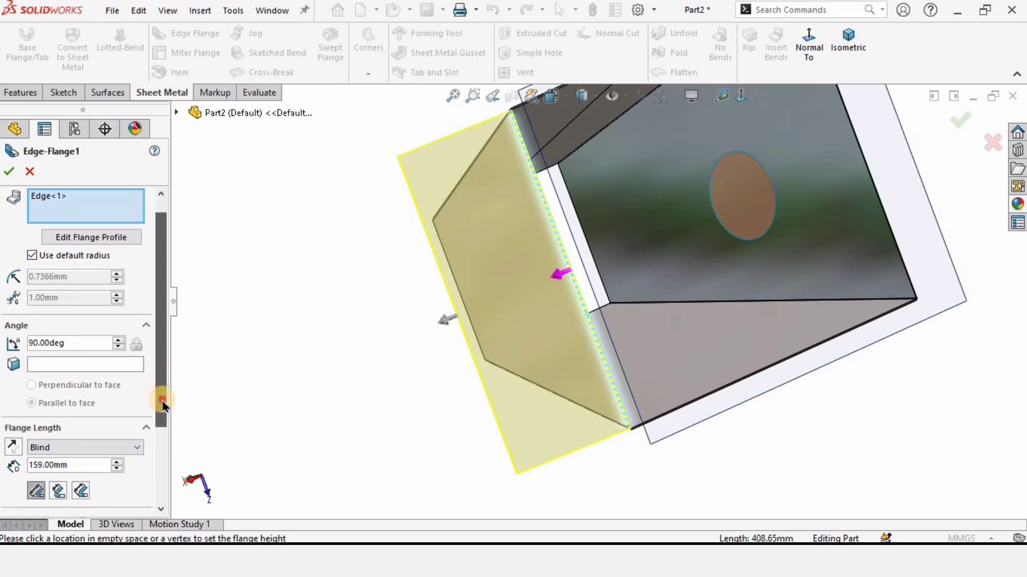
{"action": "scroll", "coordinate": [160, 402], "scroll_direction": "down", "scroll_amount": 3}
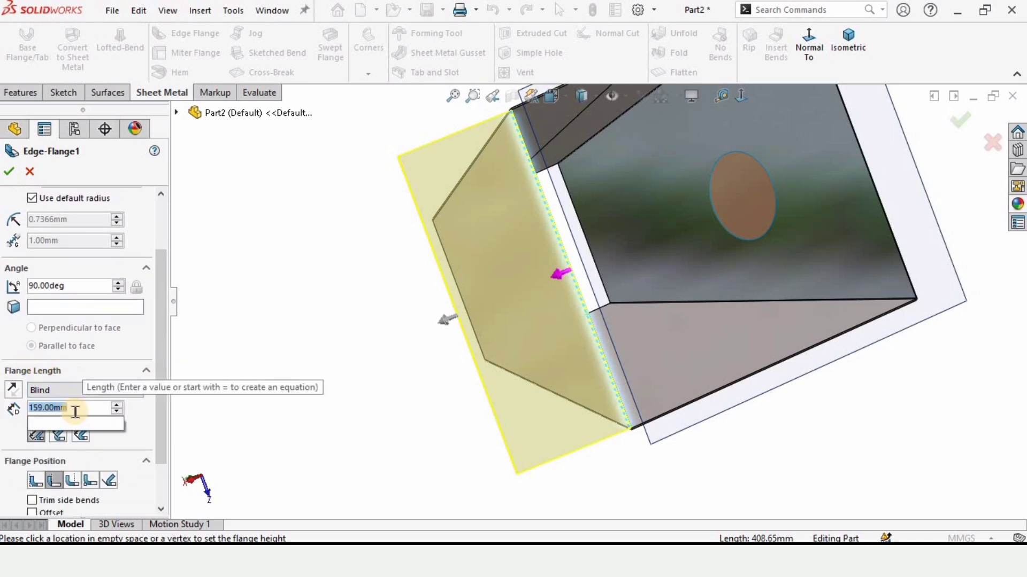
{"action": "type", "text": "40"}
{"action": "key", "text": "Return"}
- Add the remaining edges of the large opening to the edge flange, including both edges of the split side
{"action": "scroll", "coordinate": [695, 390], "scroll_direction": "down", "scroll_amount": 4}
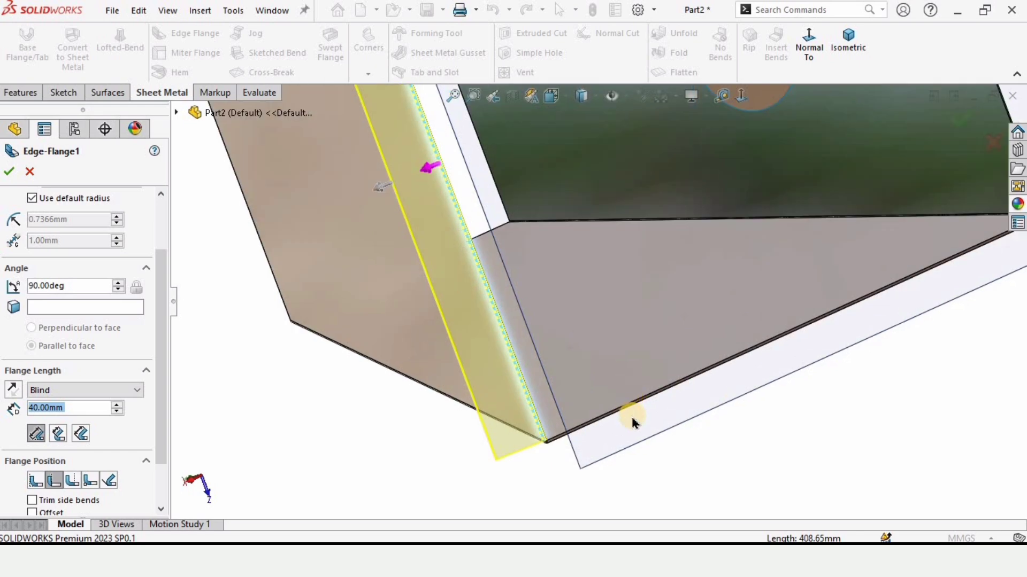
{"action": "left_click", "coordinate": [639, 411]}
{"action": "scroll", "coordinate": [763, 200], "scroll_direction": "up", "scroll_amount": 3}
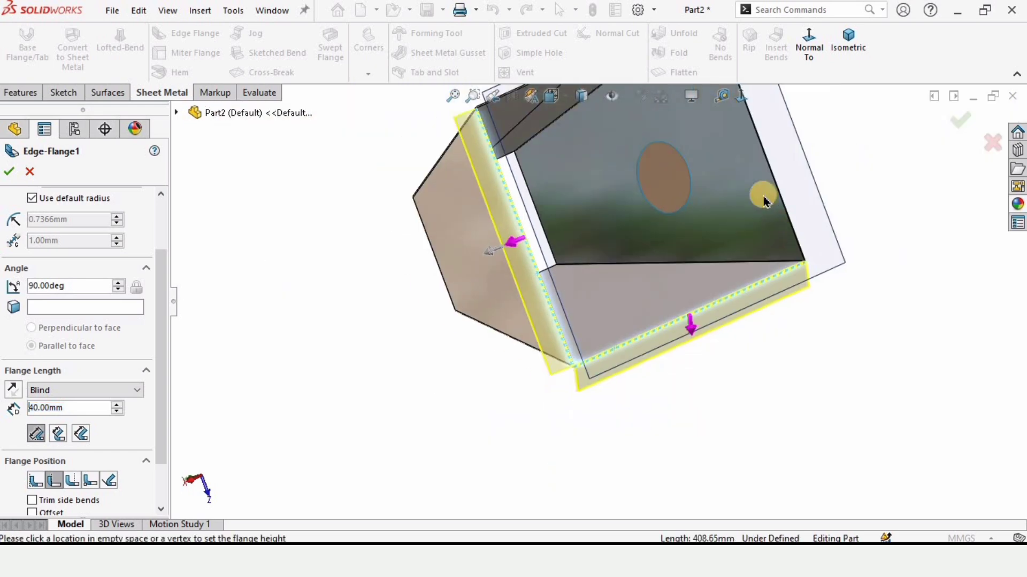
{"action": "scroll", "coordinate": [756, 199], "scroll_direction": "down", "scroll_amount": 5}
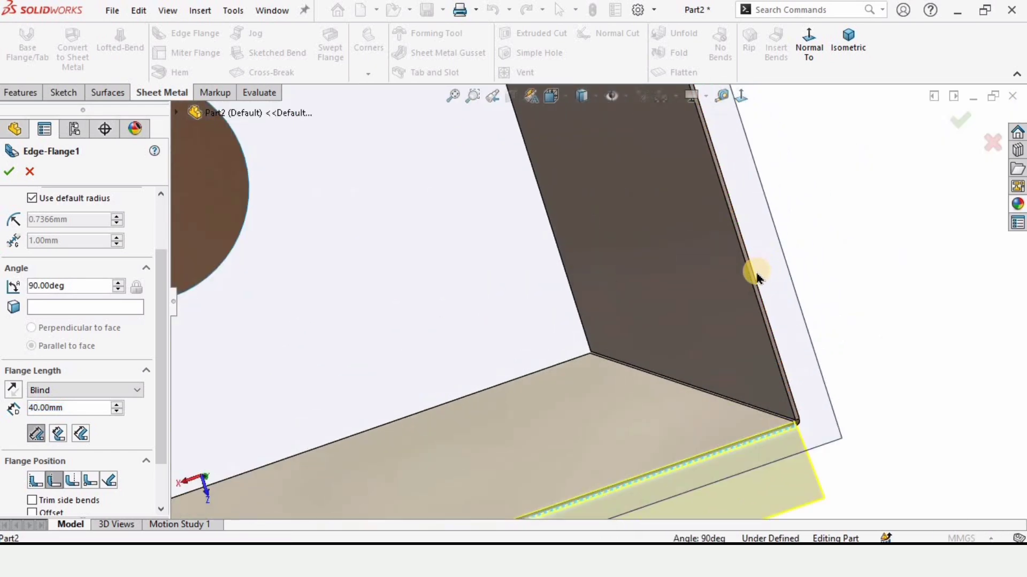
{"action": "left_click", "coordinate": [755, 276]}
{"action": "scroll", "coordinate": [588, 204], "scroll_direction": "up", "scroll_amount": 5}
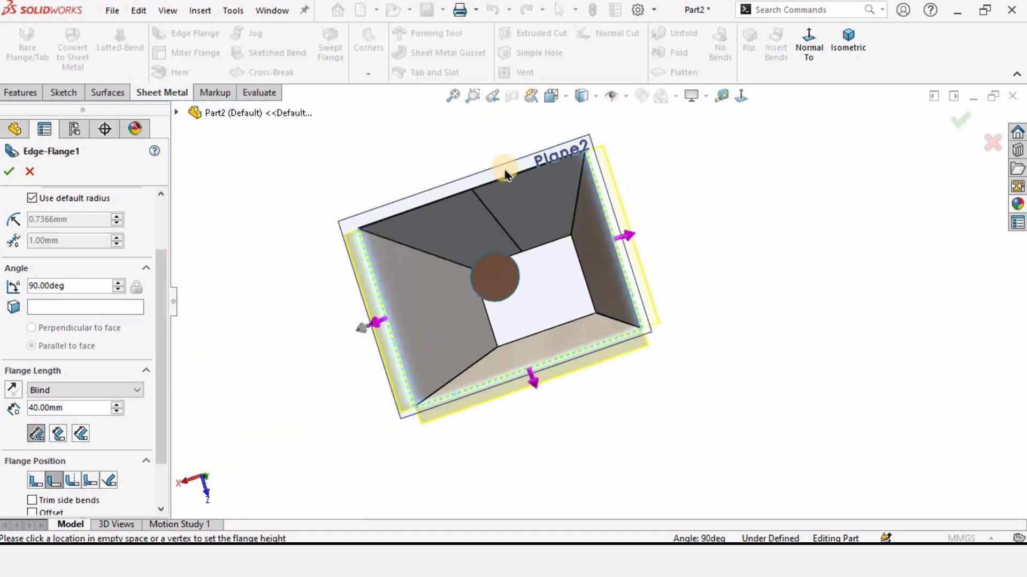
{"action": "scroll", "coordinate": [545, 263], "scroll_direction": "down", "scroll_amount": 2}
{"action": "left_click", "coordinate": [545, 248]}
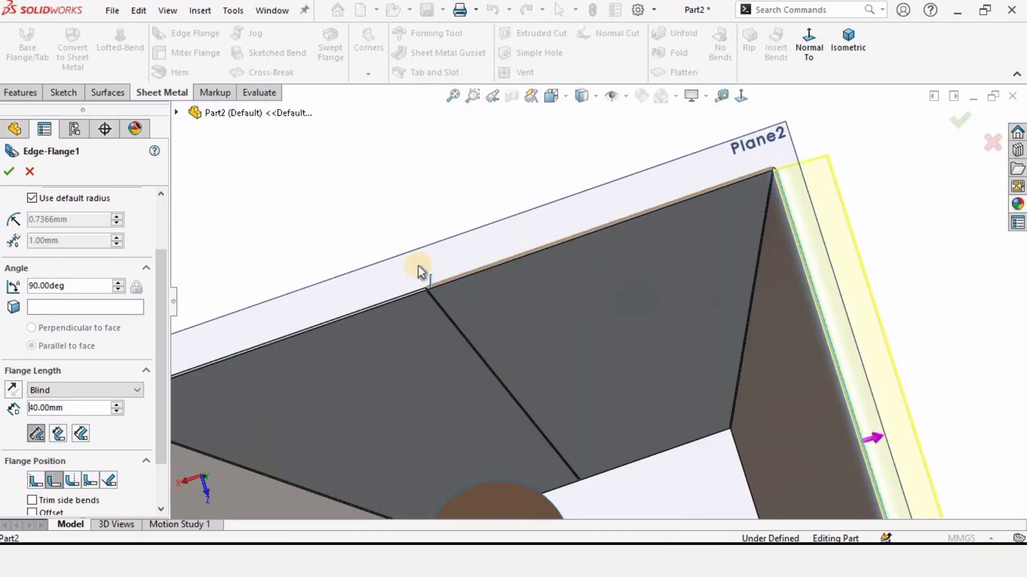
{"action": "left_click", "coordinate": [379, 302]}
{"action": "scroll", "coordinate": [529, 375], "scroll_direction": "up", "scroll_amount": 5}
- Use the circular planar surface as the flange angle's reference face and orient the flanges perpendicular to it
{"action": "middle_click_drag", "start_coordinate": [549, 390], "coordinate": [470, 209]}
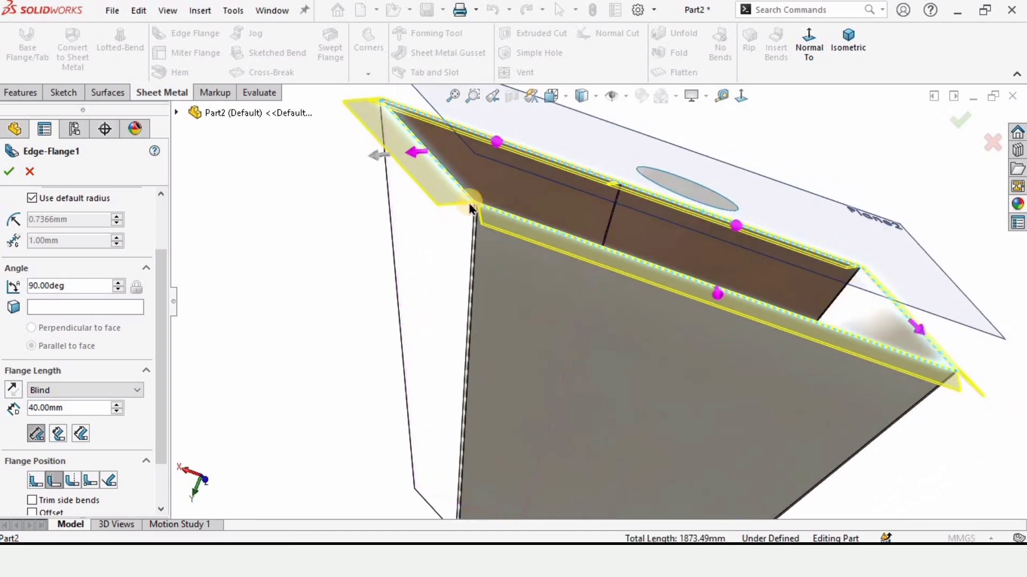
{"action": "scroll", "coordinate": [461, 206], "scroll_direction": "down", "scroll_amount": 3}
{"action": "scroll", "coordinate": [464, 207], "scroll_direction": "up", "scroll_amount": 1}
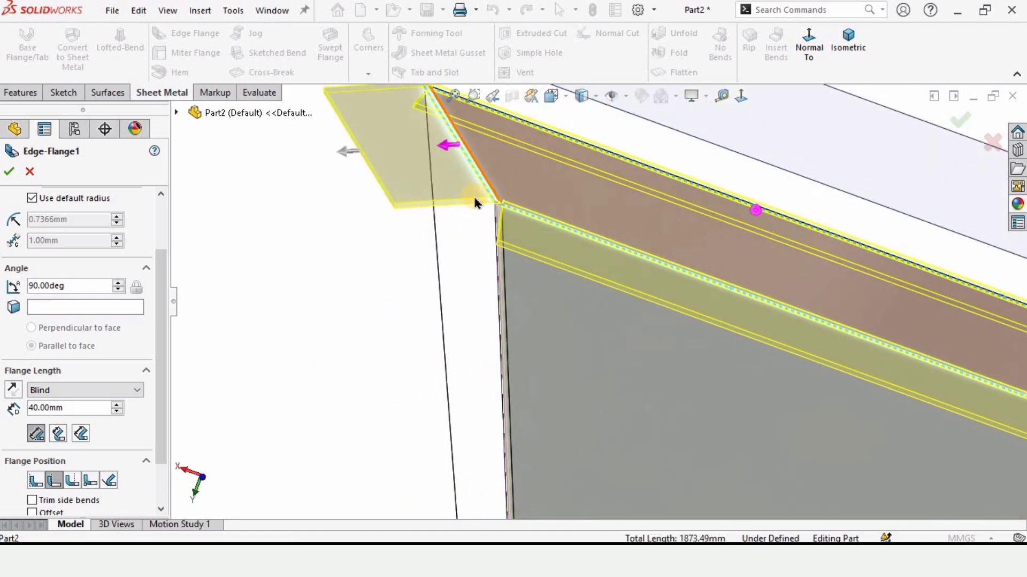
{"action": "scroll", "coordinate": [430, 199], "scroll_direction": "up", "scroll_amount": 2}
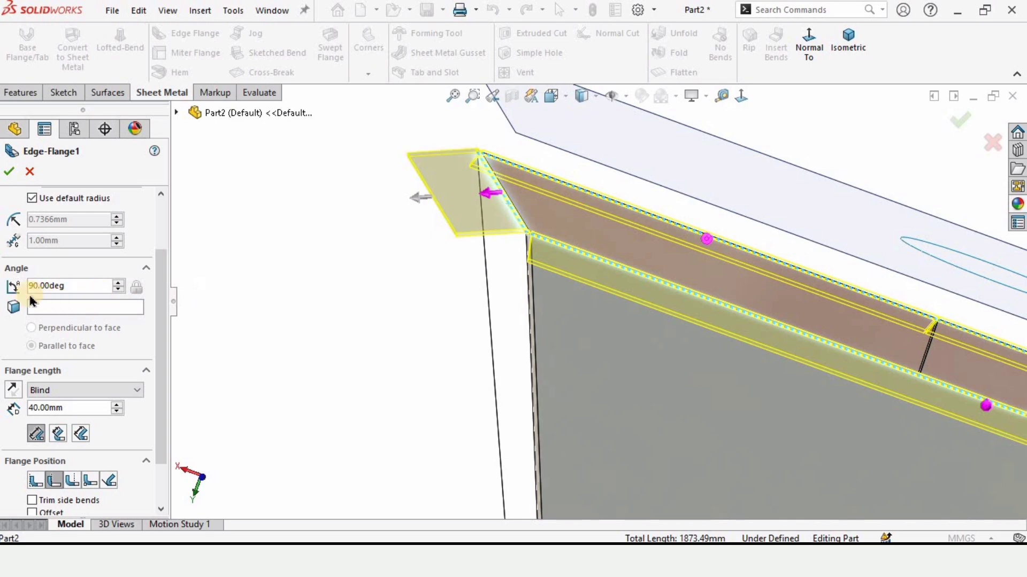
{"action": "left_click", "coordinate": [93, 309]}
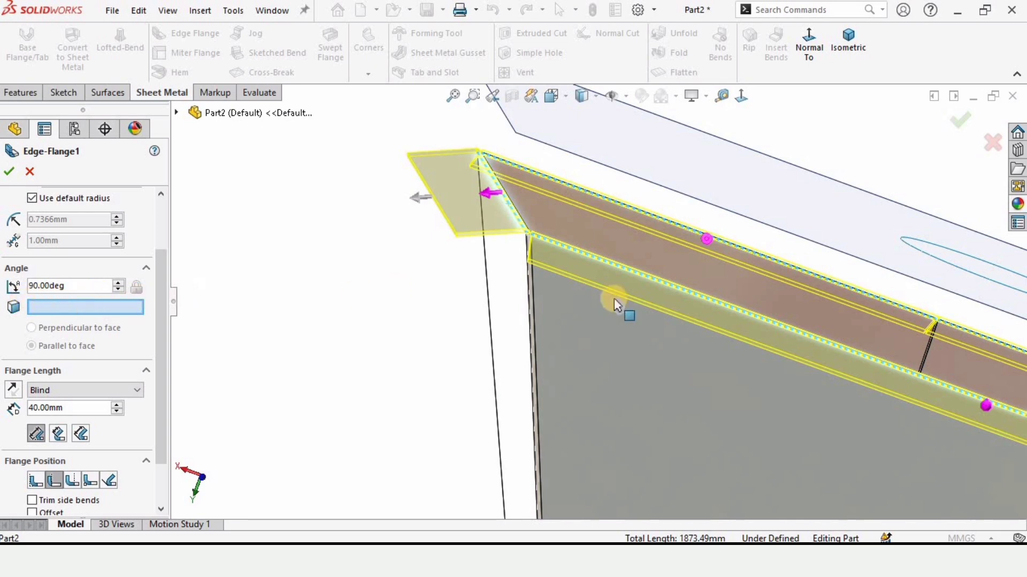
{"action": "scroll", "coordinate": [791, 278], "scroll_direction": "up", "scroll_amount": 3}
{"action": "scroll", "coordinate": [694, 298], "scroll_direction": "down", "scroll_amount": 1}
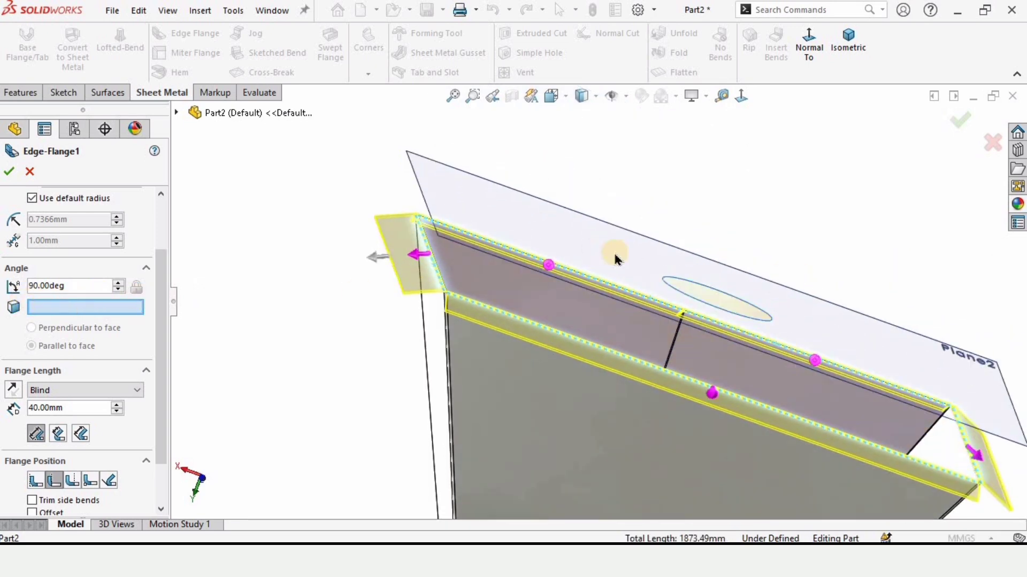
{"action": "left_click", "coordinate": [718, 304]}
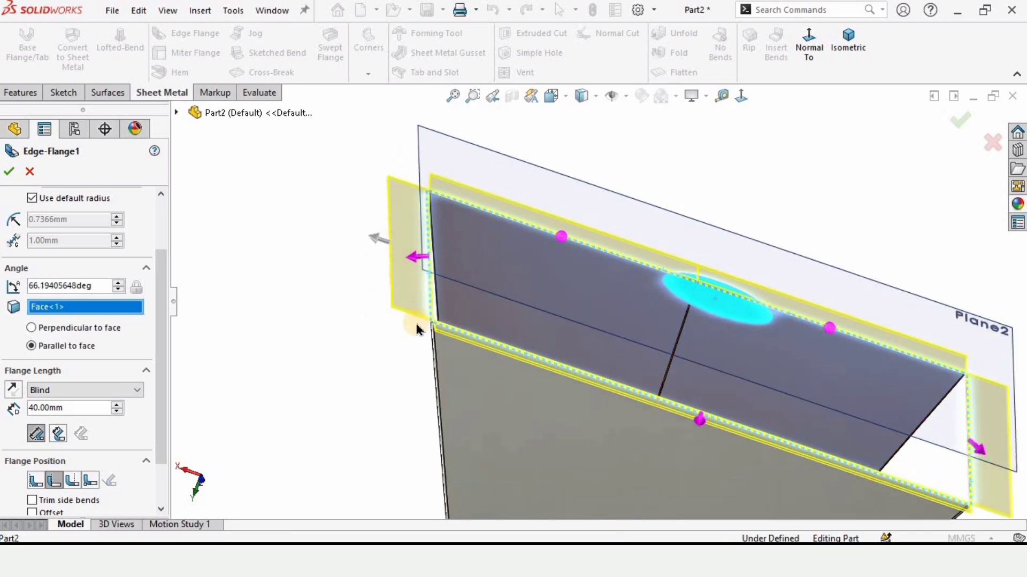
{"action": "left_click", "coordinate": [31, 329]}
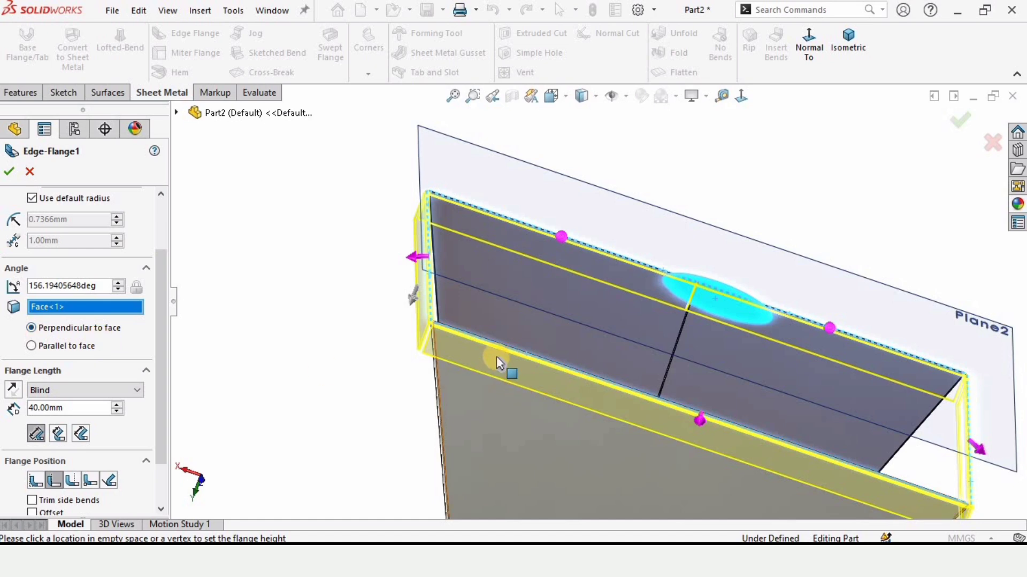
- Reverse the flange length direction to point away from the hood body and create the flanges with the Material Outside position
{"action": "middle_click_drag", "start_coordinate": [498, 364], "coordinate": [479, 329]}
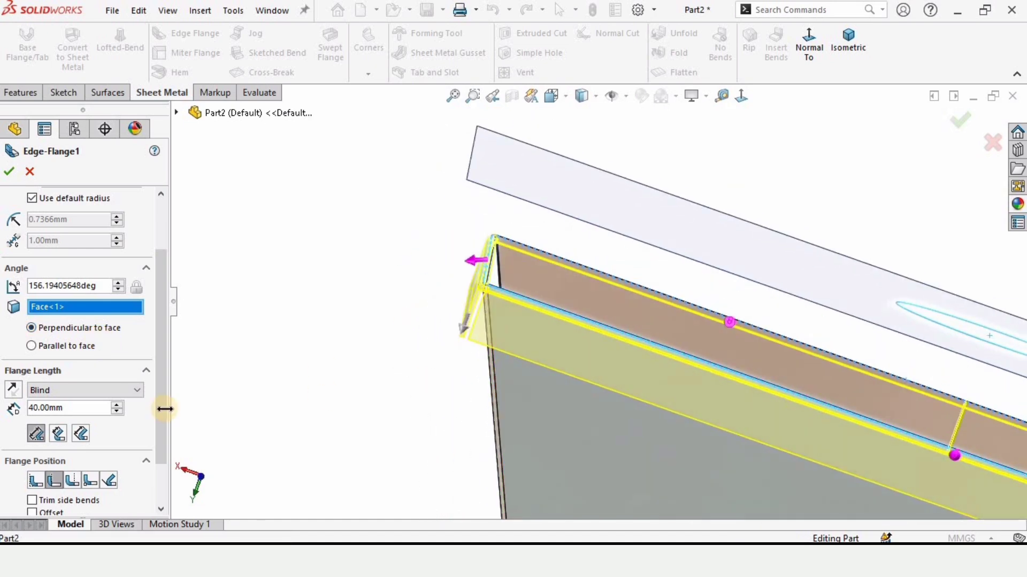
{"action": "left_click", "coordinate": [13, 390]}
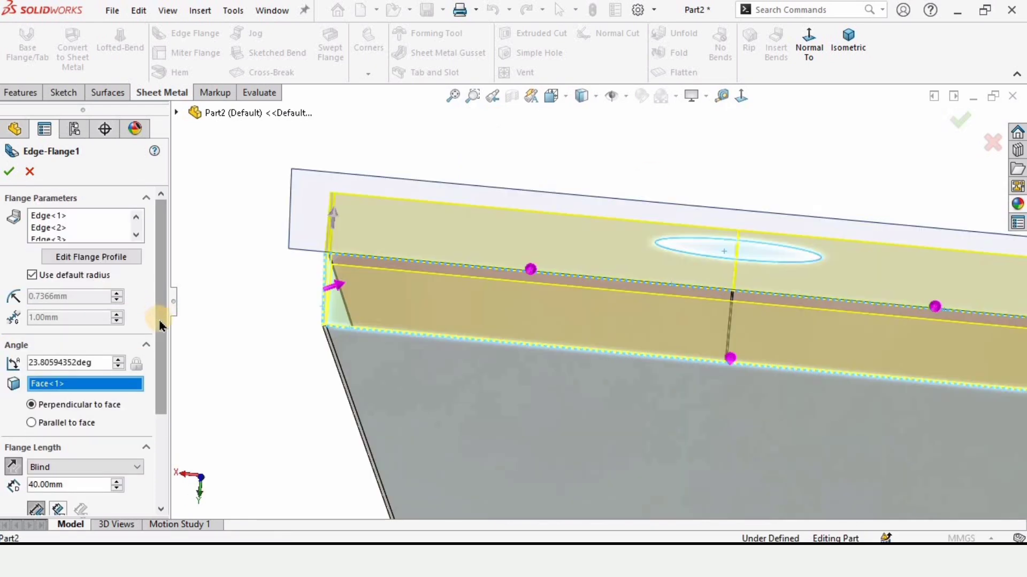
{"action": "left_click_drag", "start_coordinate": [165, 326], "coordinate": [144, 428]}
{"action": "left_click", "coordinate": [37, 422]}
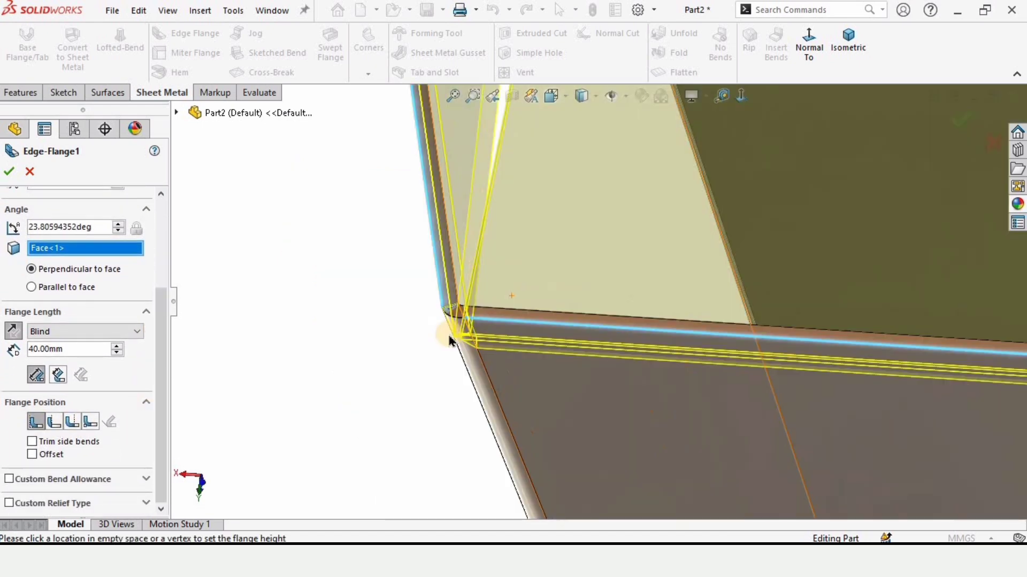
{"action": "scroll", "coordinate": [503, 284], "scroll_direction": "up", "scroll_amount": 3}
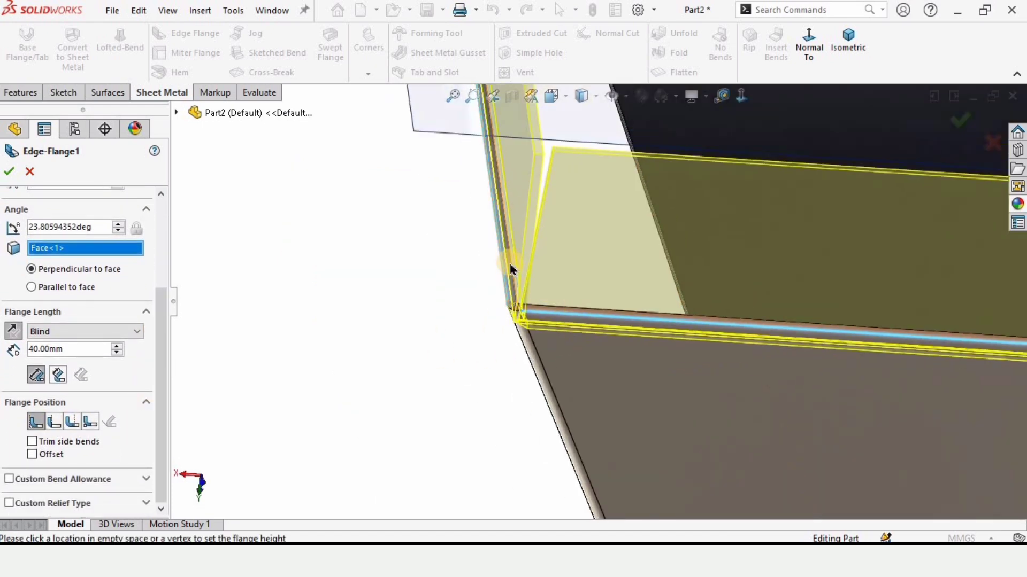
{"action": "middle_click_drag", "start_coordinate": [508, 267], "coordinate": [465, 298]}
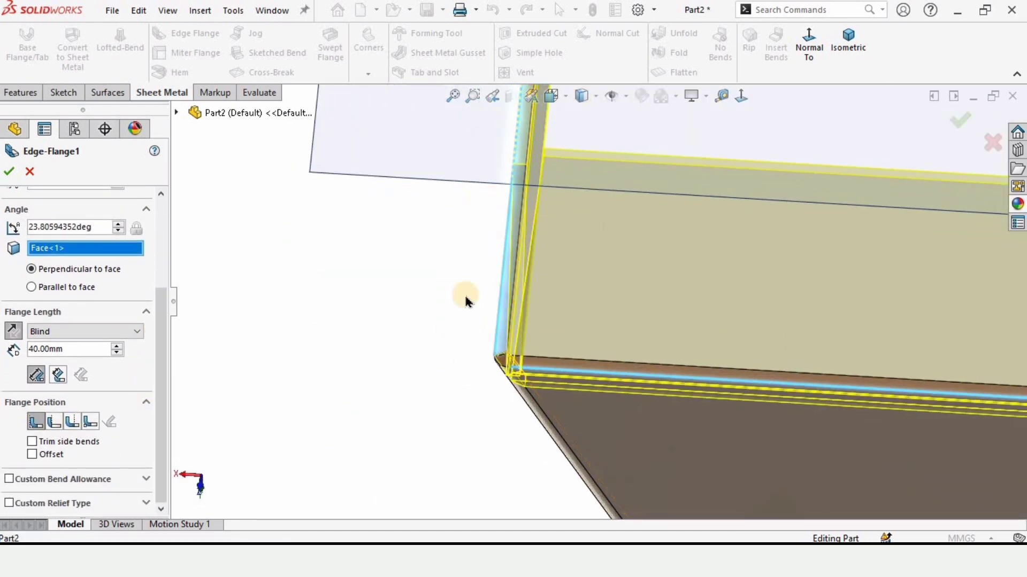
{"action": "left_click", "coordinate": [53, 422]}
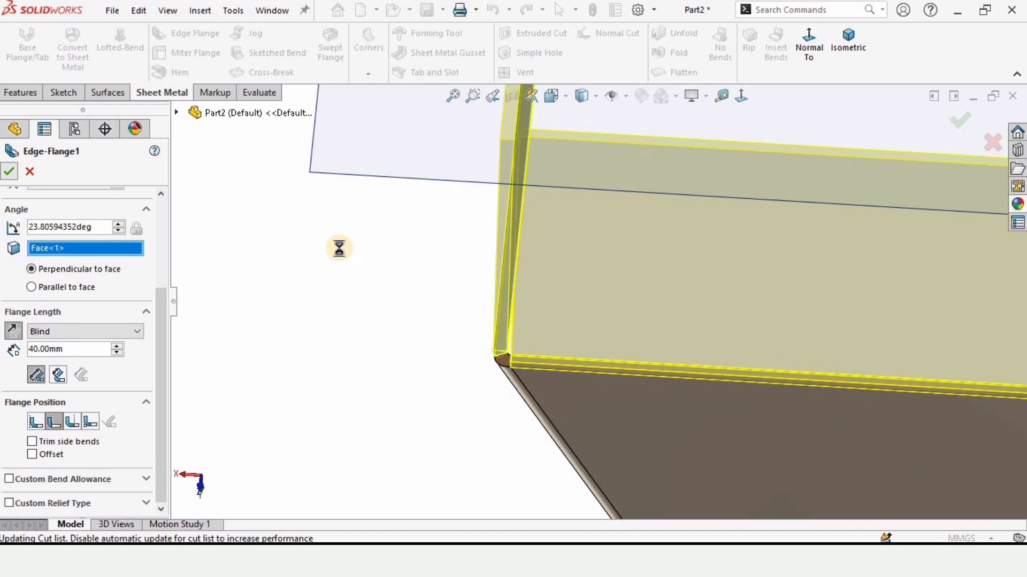
- Start a new sketch on Plane1 at the small opening of the hood
{"action": "scroll", "coordinate": [768, 300], "scroll_direction": "up", "scroll_amount": 4}
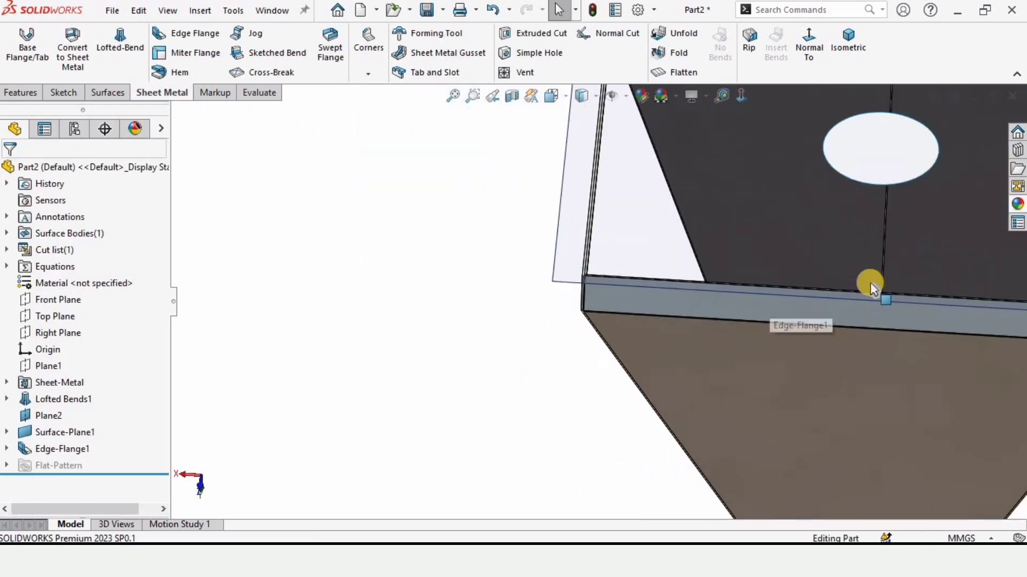
{"action": "scroll", "coordinate": [870, 287], "scroll_direction": "up", "scroll_amount": 3}
{"action": "middle_click_drag", "start_coordinate": [839, 252], "coordinate": [600, 385]}
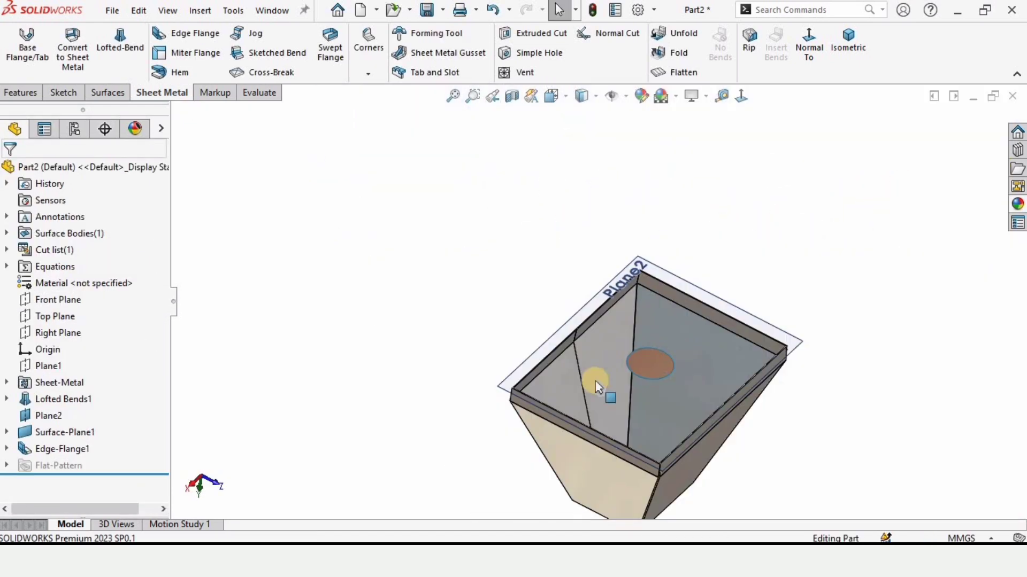
{"action": "left_click", "coordinate": [51, 366]}
{"action": "middle_click_drag", "start_coordinate": [392, 396], "coordinate": [547, 317]}
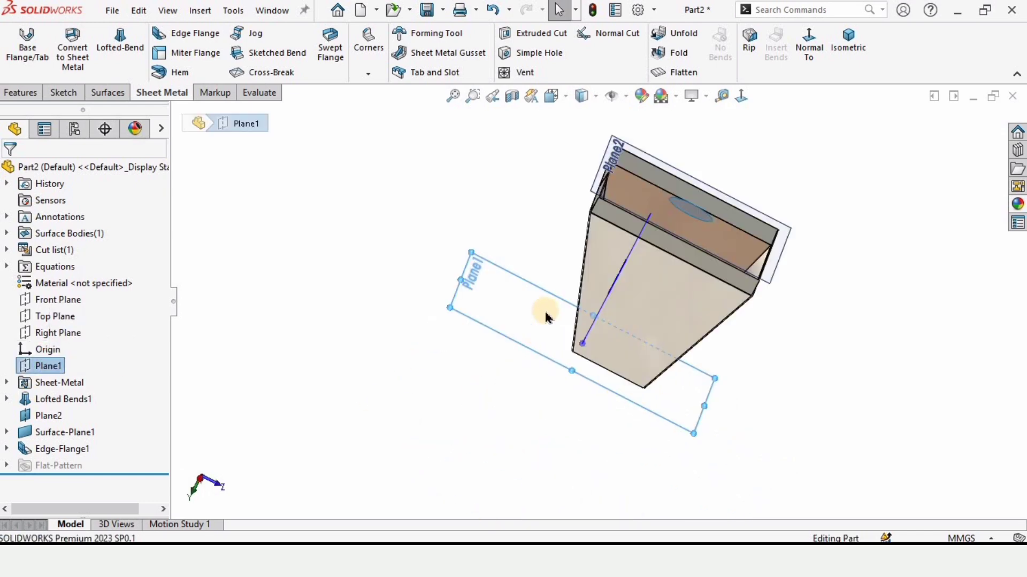
{"action": "scroll", "coordinate": [546, 316], "scroll_direction": "down", "scroll_amount": 3}
{"action": "right_click", "coordinate": [51, 366]}
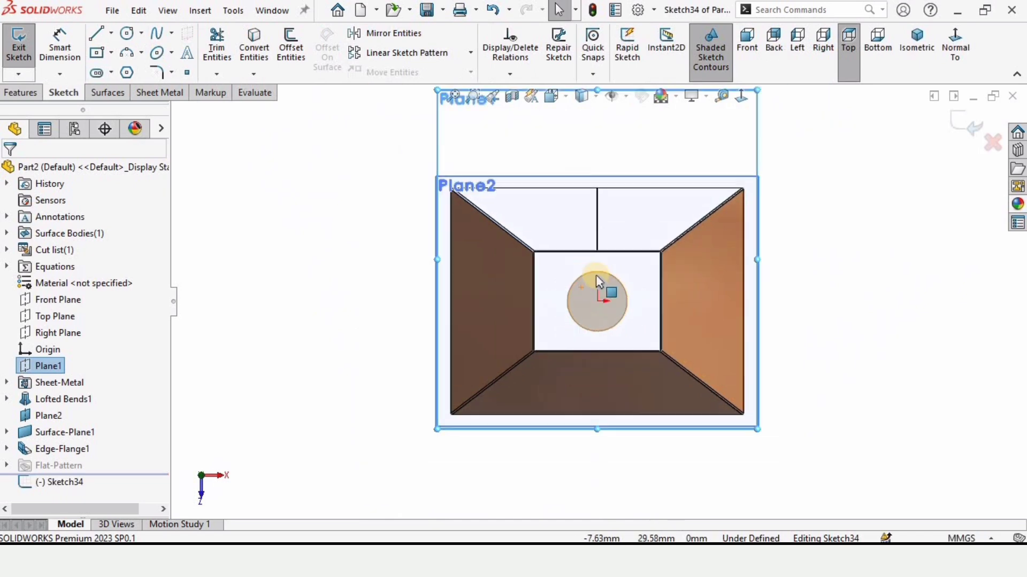
- Sketch a center rectangle about 180 mm wide and 143 mm high around the origin, inside the small opening's outline
{"action": "left_click", "coordinate": [111, 53]}
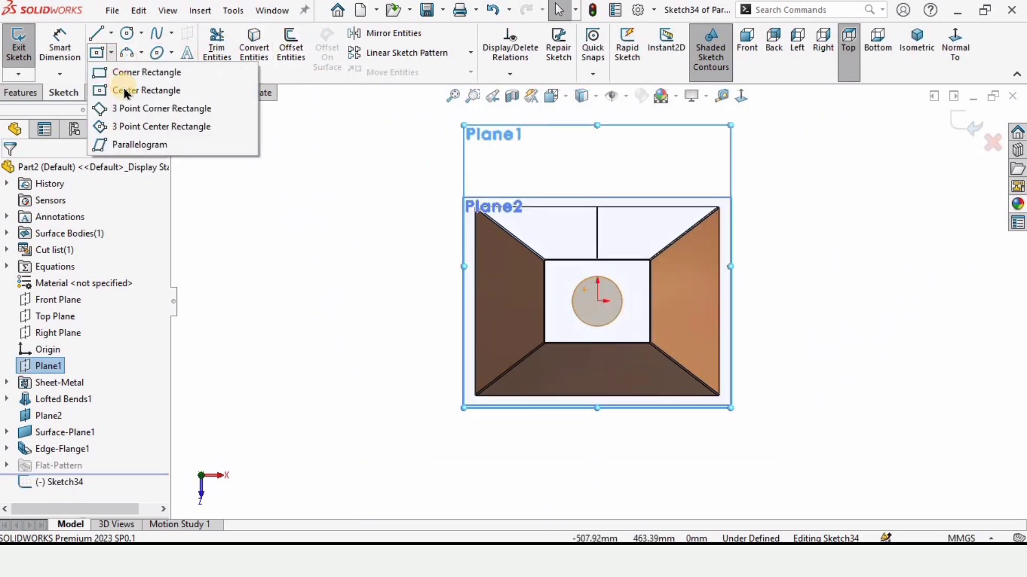
{"action": "left_click", "coordinate": [134, 91]}
{"action": "scroll", "coordinate": [610, 318], "scroll_direction": "down", "scroll_amount": 5}
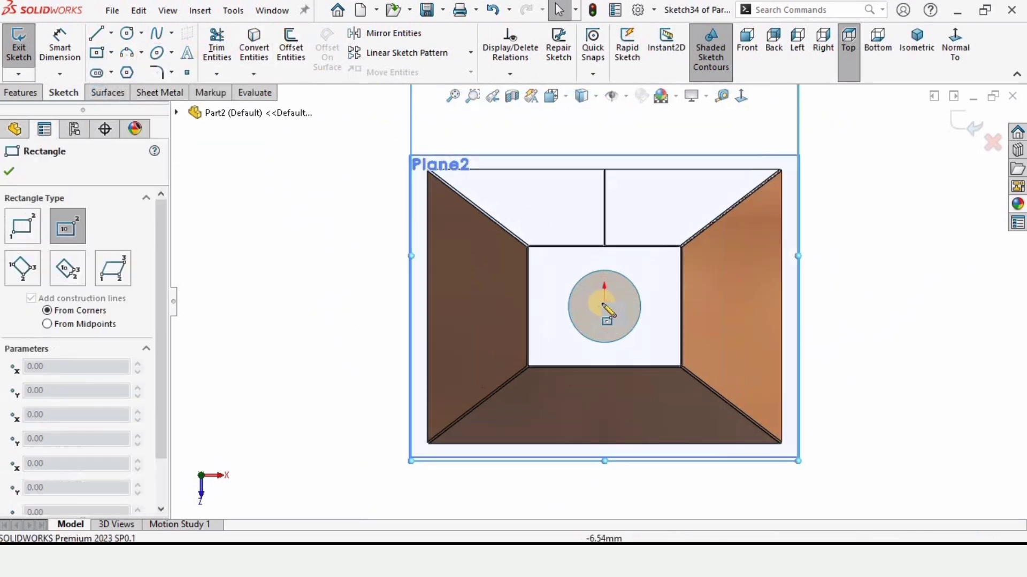
{"action": "left_click", "coordinate": [608, 311]}
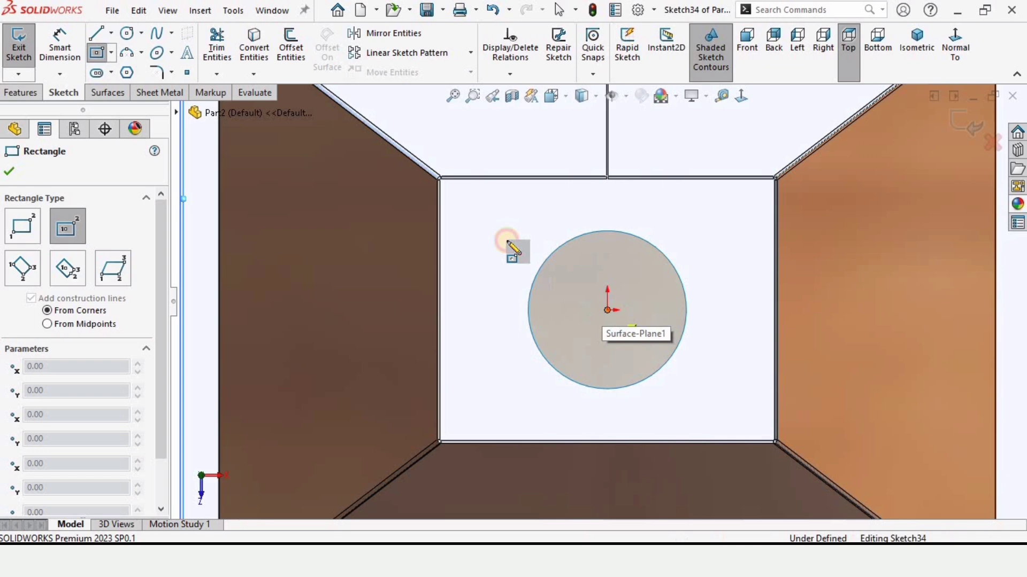
{"action": "left_click", "coordinate": [476, 206]}
- Dimension the rectangle's vertical side and set its height to 184 mm
{"action": "left_click", "coordinate": [61, 48]}
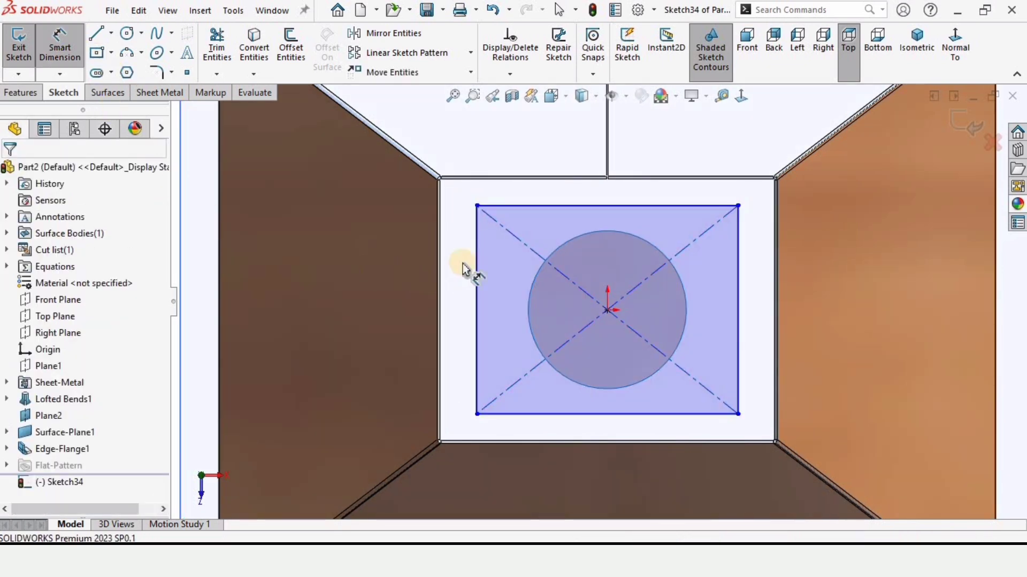
{"action": "left_click", "coordinate": [414, 251]}
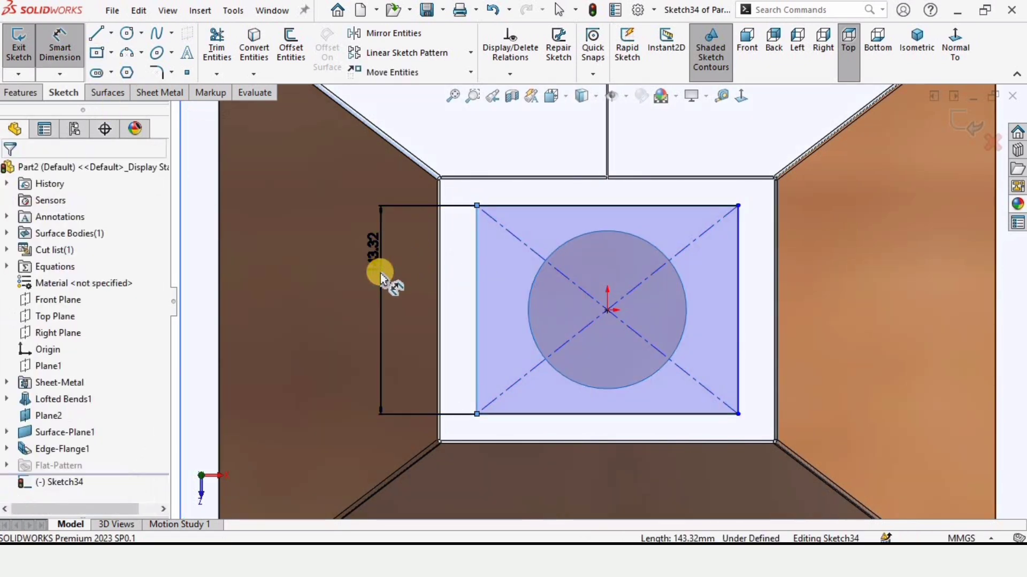
{"action": "left_click", "coordinate": [380, 274]}
{"action": "type", "text": "185"}
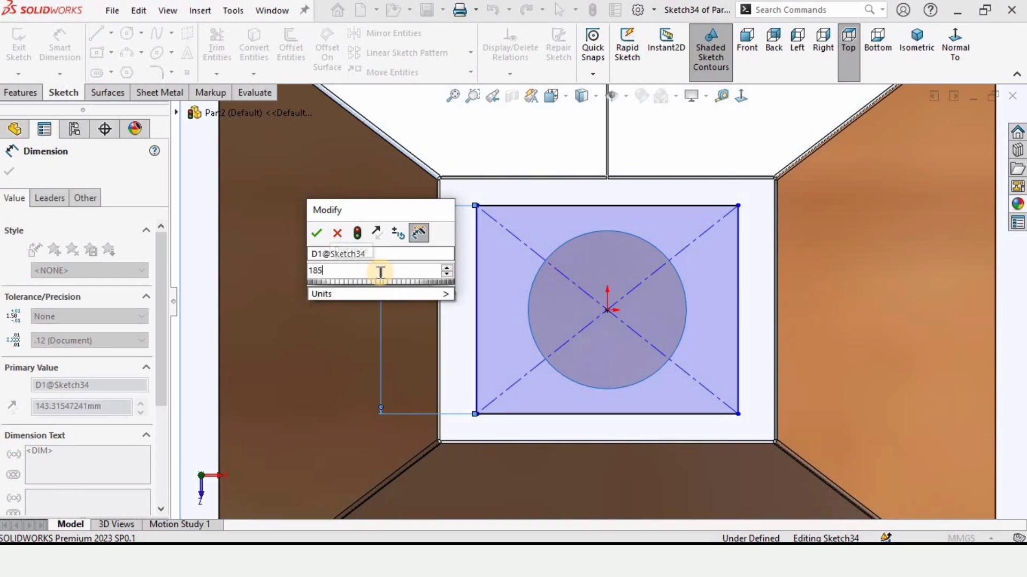
{"action": "type", "text": "4"}
{"action": "key", "text": "Return"}
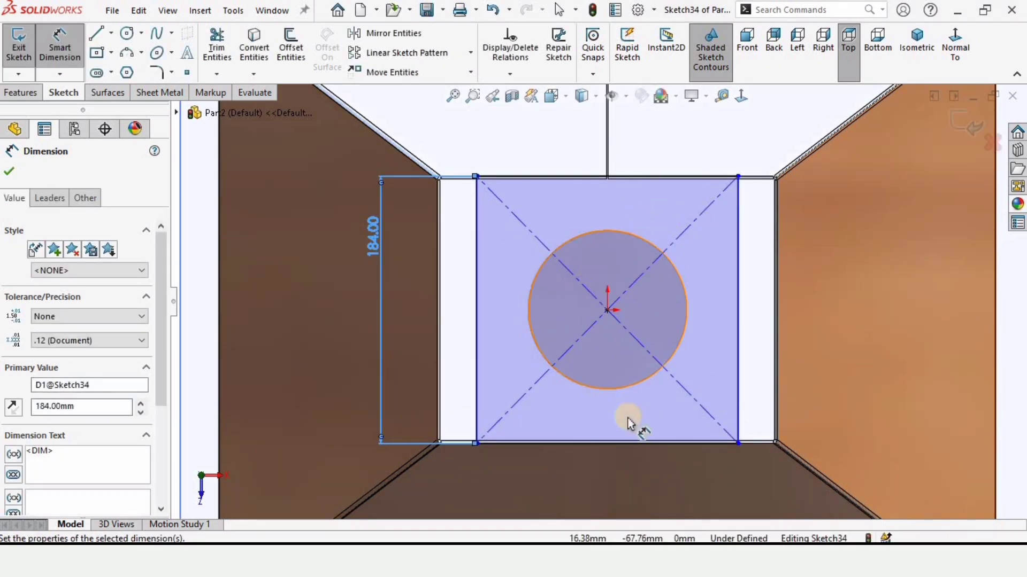
- Dimension the rectangle's lower horizontal side and set its width to 234 mm
{"action": "scroll", "coordinate": [627, 420], "scroll_direction": "up", "scroll_amount": 1}
{"action": "scroll", "coordinate": [631, 422], "scroll_direction": "down", "scroll_amount": 2}
{"action": "left_click", "coordinate": [639, 408]}
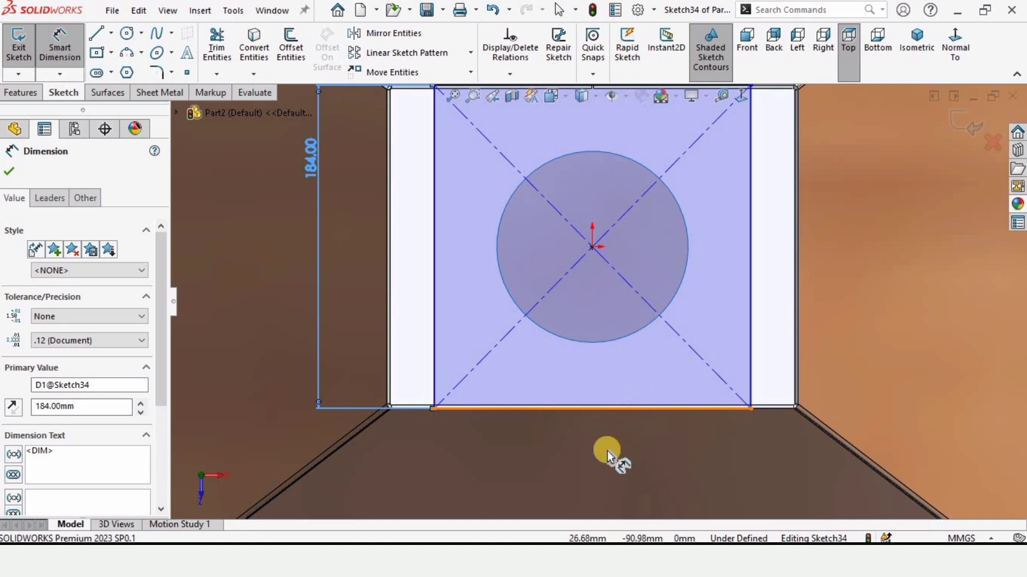
{"action": "left_click", "coordinate": [585, 464]}
{"action": "left_click", "coordinate": [585, 463]}
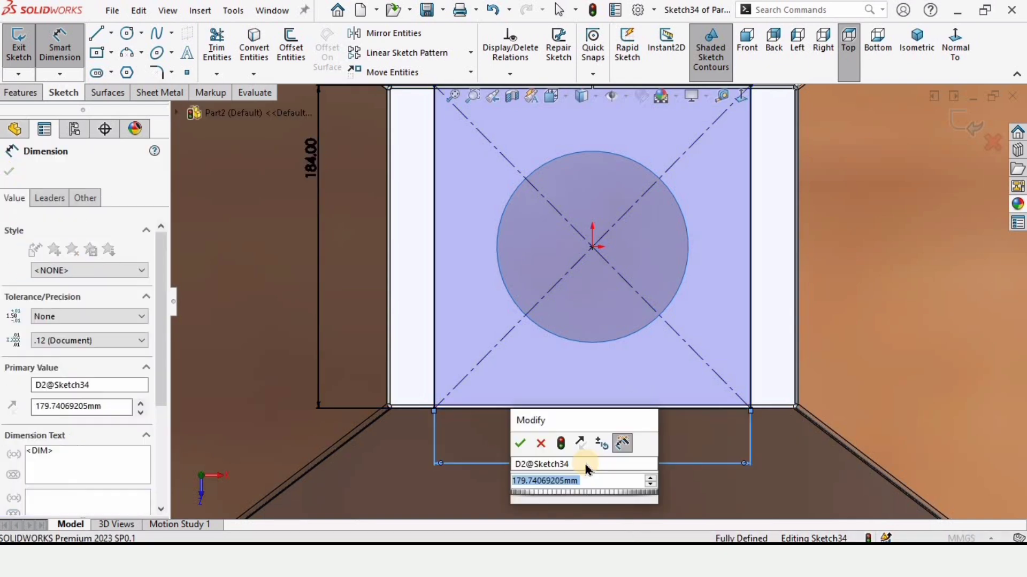
{"action": "type", "text": "184"}
{"action": "key", "text": "Return"}
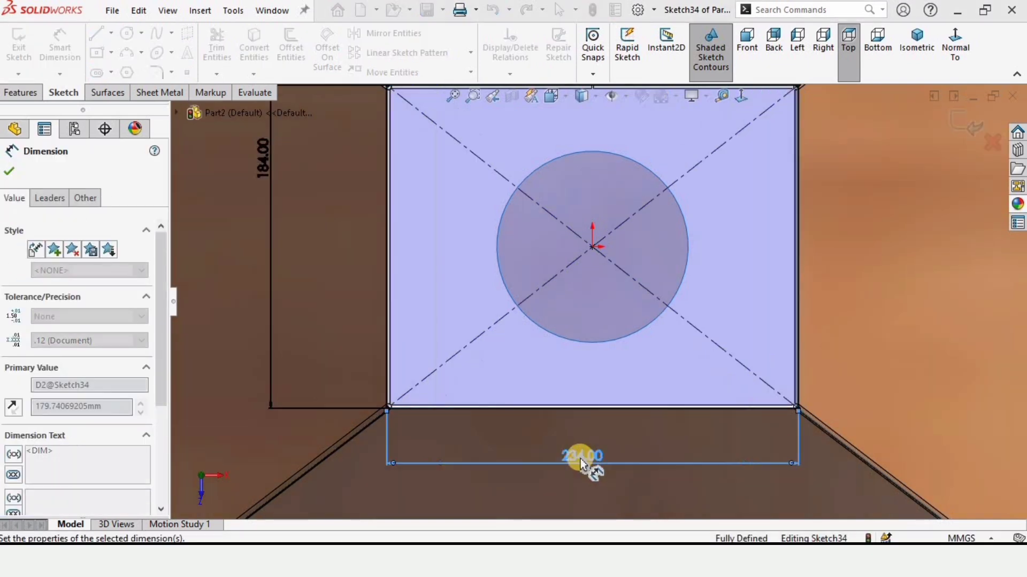
{"action": "key", "text": "Escape"}
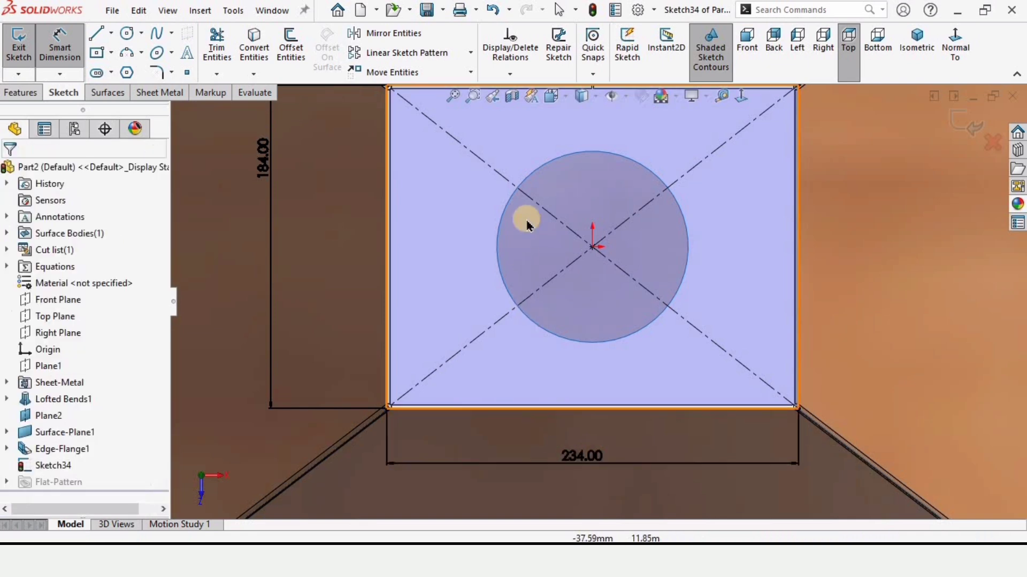
- Draw a centerline about 157 mm long from the origin past the rectangle's upper side and make it vertical
{"action": "scroll", "coordinate": [570, 153], "scroll_direction": "up", "scroll_amount": 4}
{"action": "scroll", "coordinate": [566, 133], "scroll_direction": "down", "scroll_amount": 2}
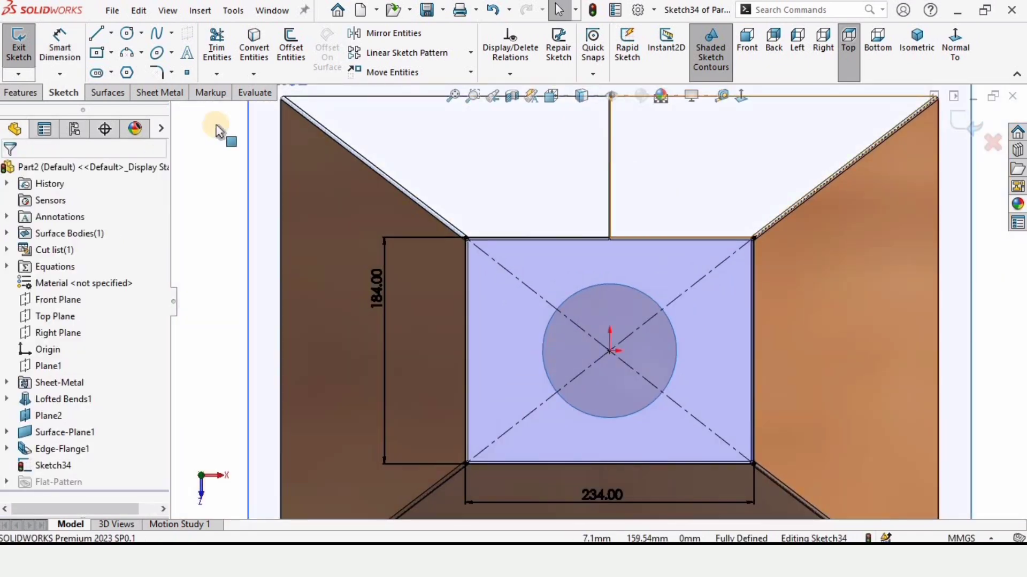
{"action": "left_click", "coordinate": [111, 33]}
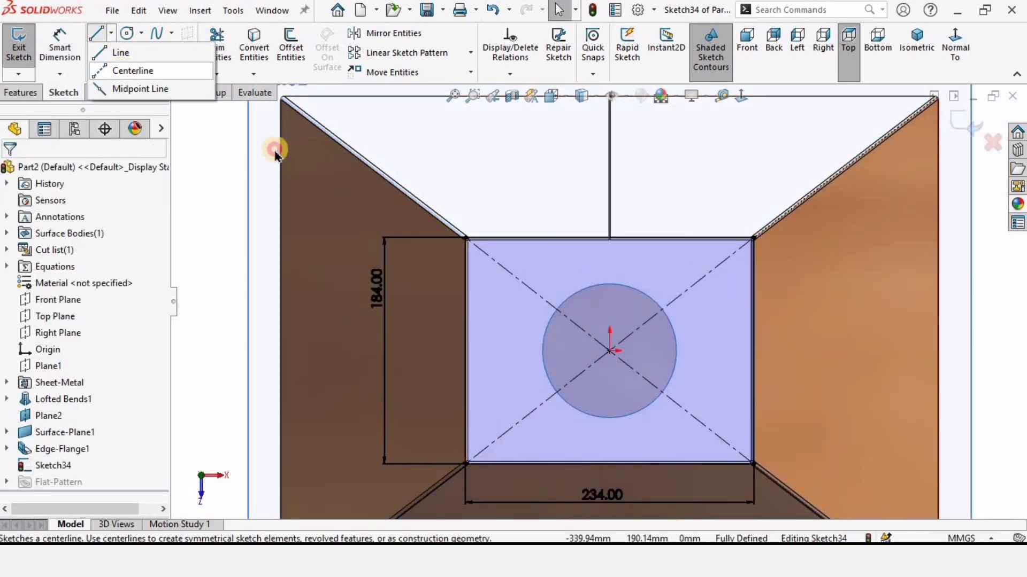
{"action": "left_click", "coordinate": [120, 71]}
{"action": "mouse_move", "coordinate": [609, 351]}
{"action": "left_mouse_down"}
{"action": "mouse_move", "coordinate": [658, 181]}
{"action": "mouse_move", "coordinate": [650, 162]}
{"action": "left_mouse_up"}
{"action": "key", "text": "Escape"}
{"action": "scroll", "coordinate": [644, 206], "scroll_direction": "down", "scroll_amount": 2}
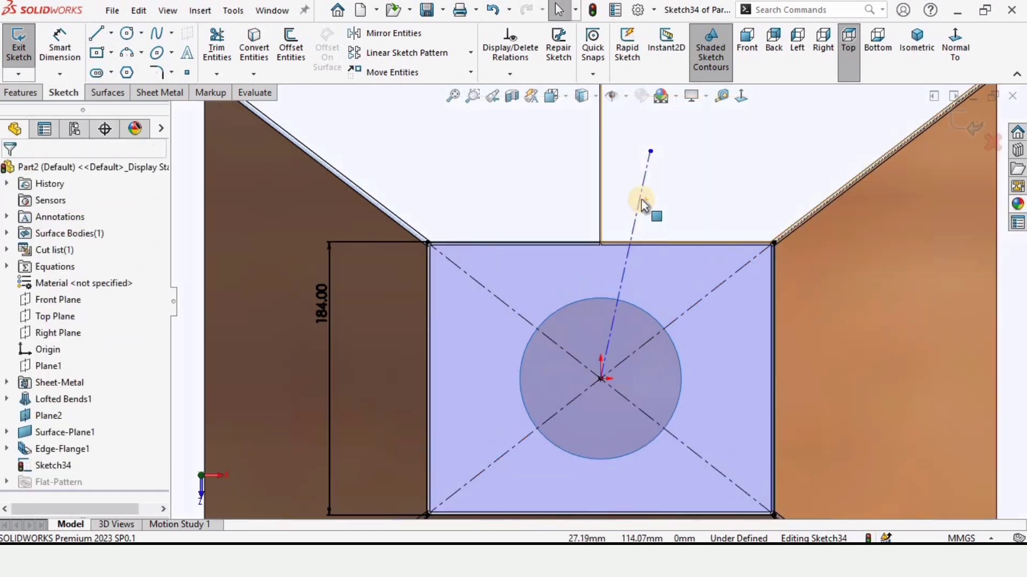
{"action": "left_click", "coordinate": [641, 197]}
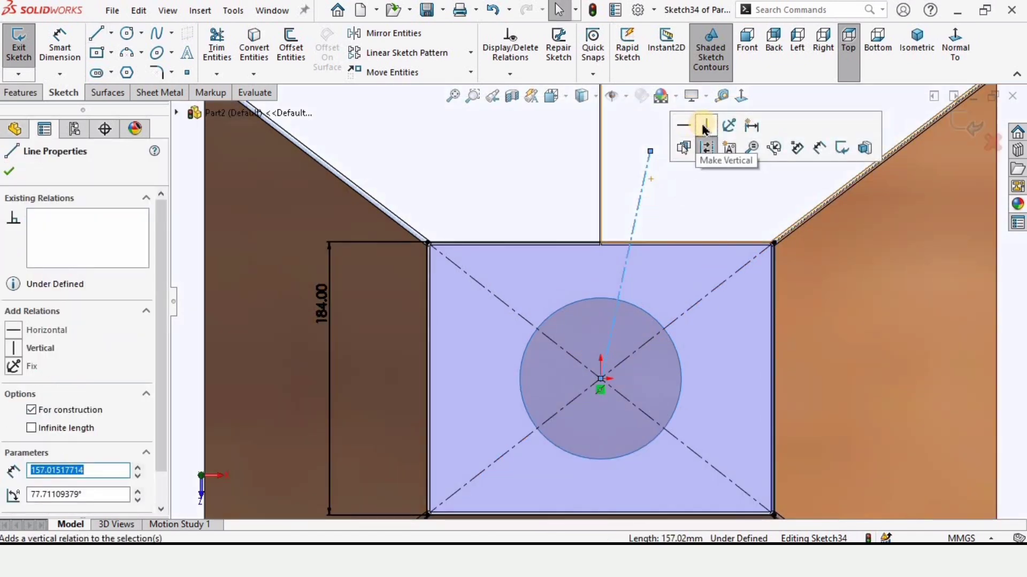
{"action": "left_click", "coordinate": [704, 127]}
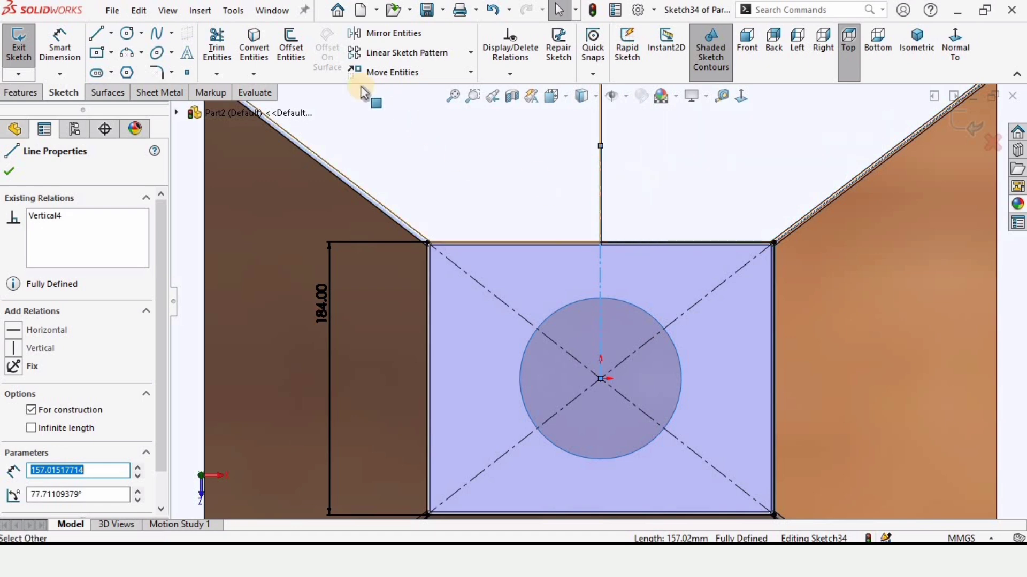
- Offset the vertical centerline by 0.50 mm in both directions with dimensions added
{"action": "left_click", "coordinate": [291, 53]}
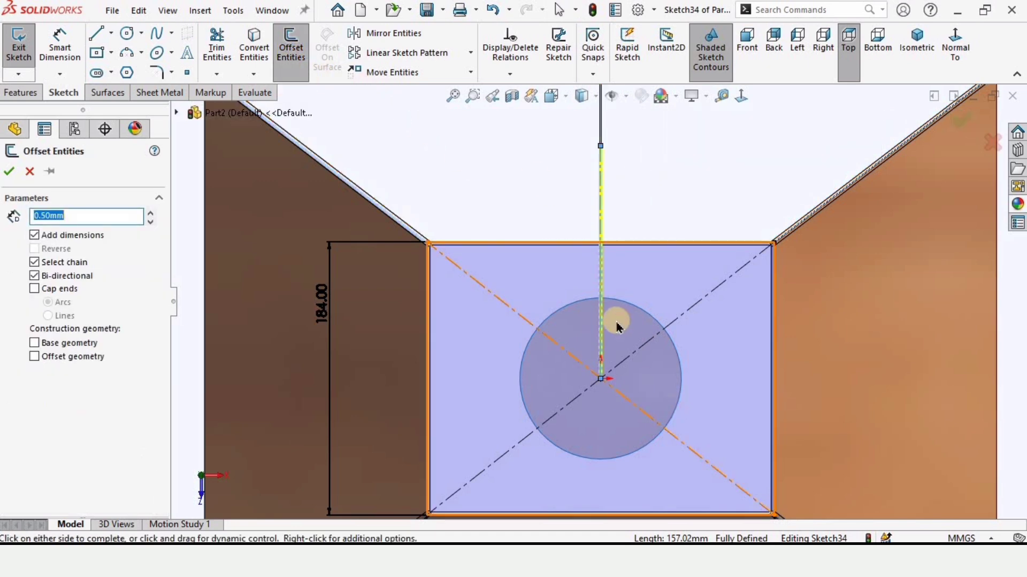
{"action": "scroll", "coordinate": [615, 322], "scroll_direction": "down", "scroll_amount": 3}
{"action": "scroll", "coordinate": [566, 247], "scroll_direction": "down", "scroll_amount": 3}
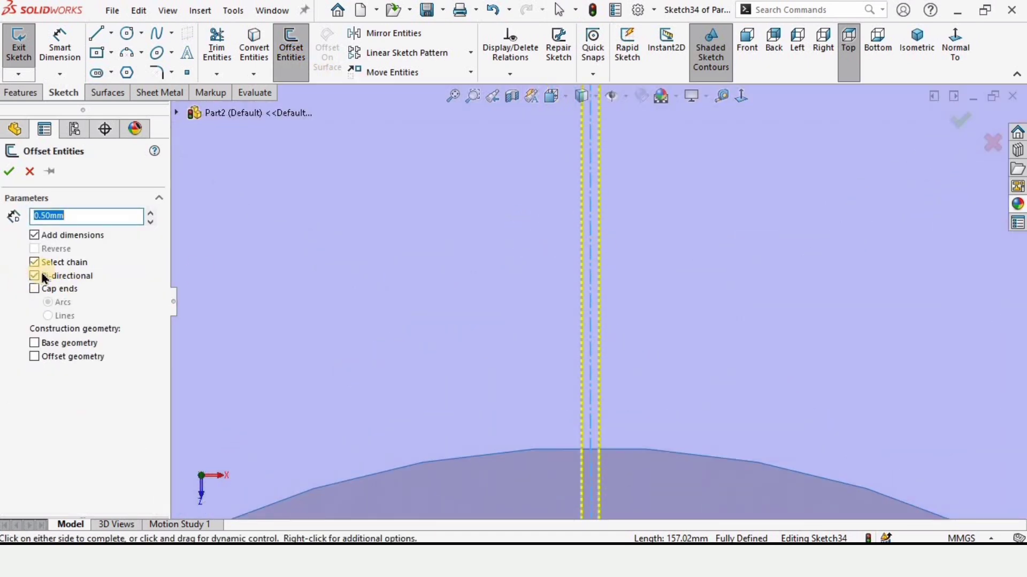
{"action": "left_click", "coordinate": [9, 171]}
{"action": "scroll", "coordinate": [584, 270], "scroll_direction": "up", "scroll_amount": 5}
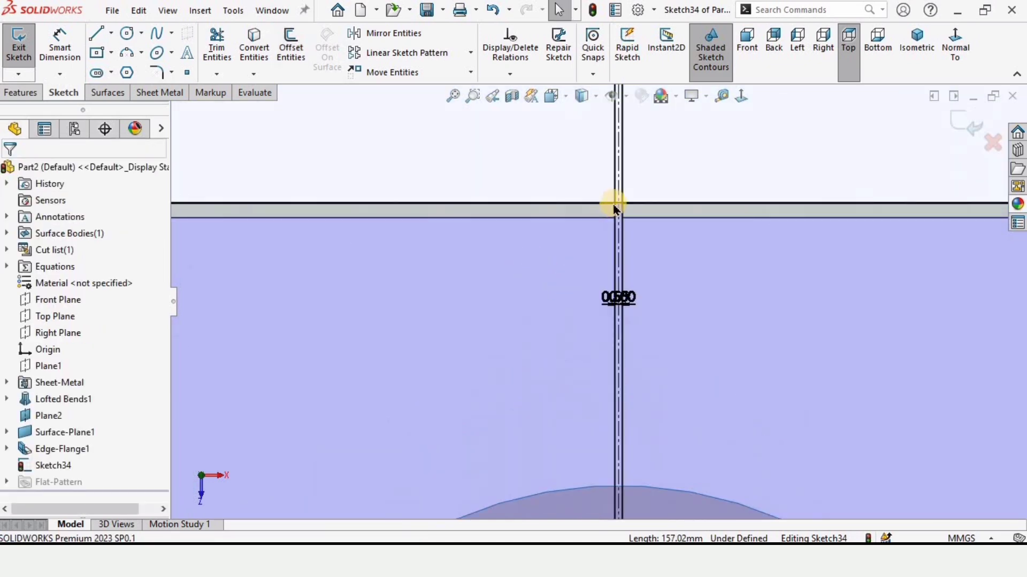
- Trim away the short piece of the rectangle's upper side between the two offset lines
{"action": "scroll", "coordinate": [615, 208], "scroll_direction": "down", "scroll_amount": 4}
{"action": "left_click", "coordinate": [227, 48]}
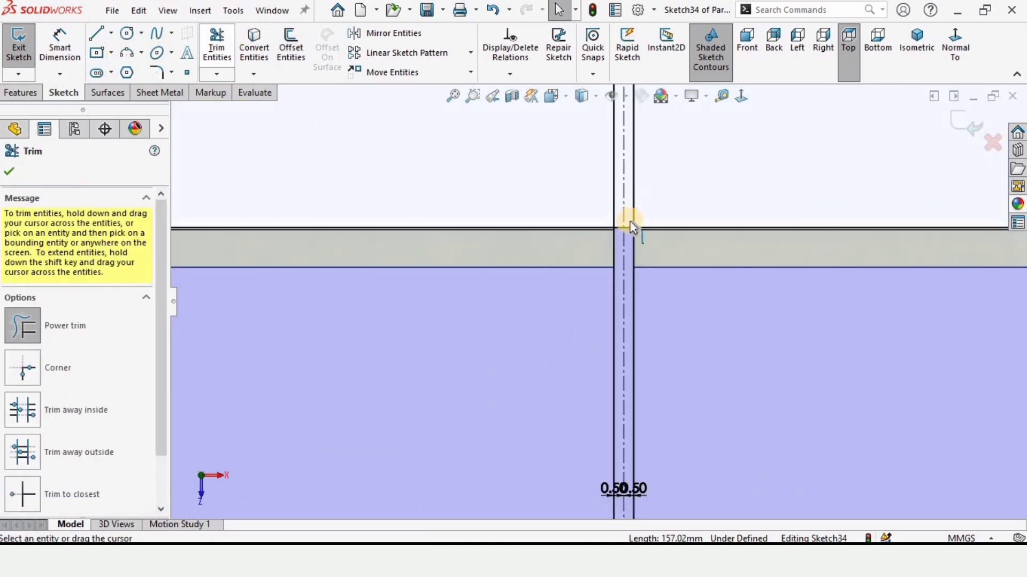
{"action": "scroll", "coordinate": [631, 217], "scroll_direction": "down", "scroll_amount": 3}
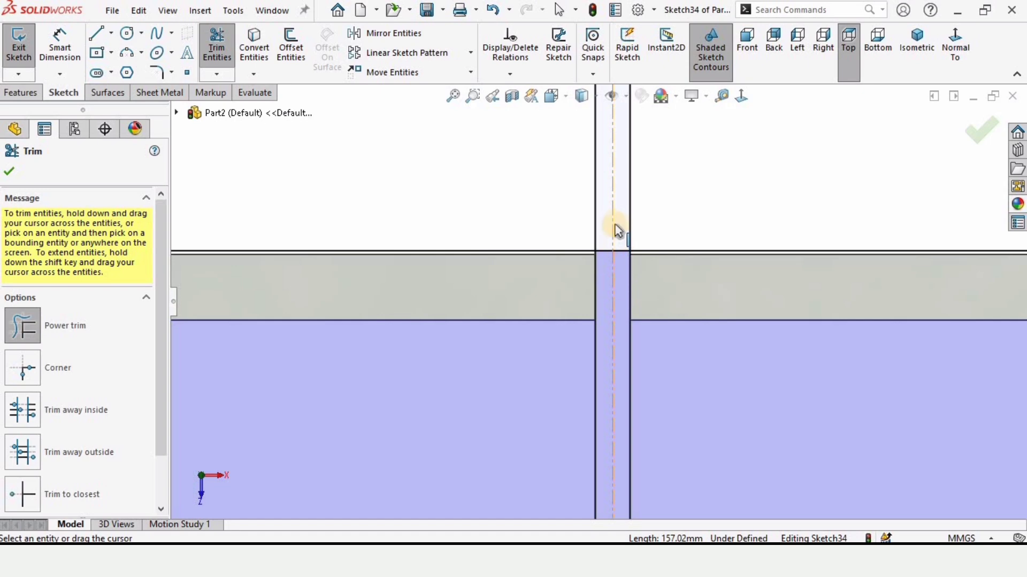
{"action": "left_click_drag", "start_coordinate": [617, 223], "coordinate": [618, 316]}
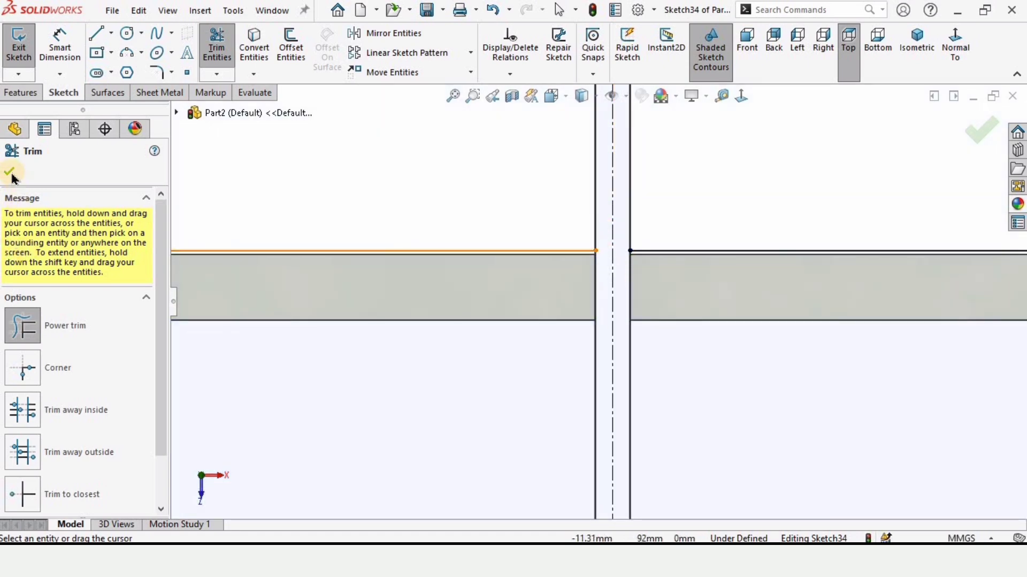
{"action": "key", "text": "Escape"}
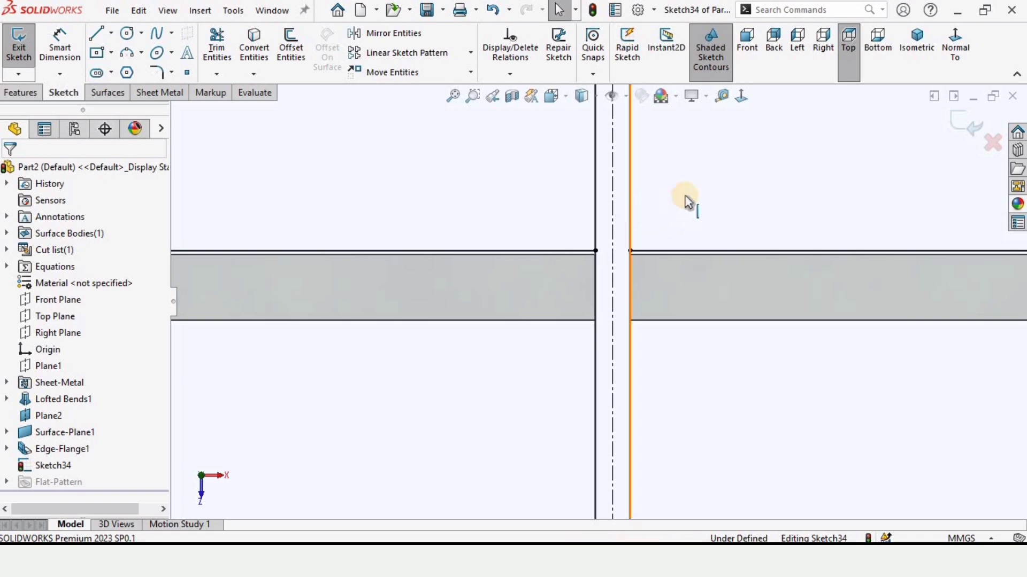
- Convert both offset lines to construction geometry and exit the sketch
{"action": "left_click", "coordinate": [630, 198]}
{"action": "left_click", "coordinate": [696, 171]}
{"action": "left_click", "coordinate": [595, 210]}
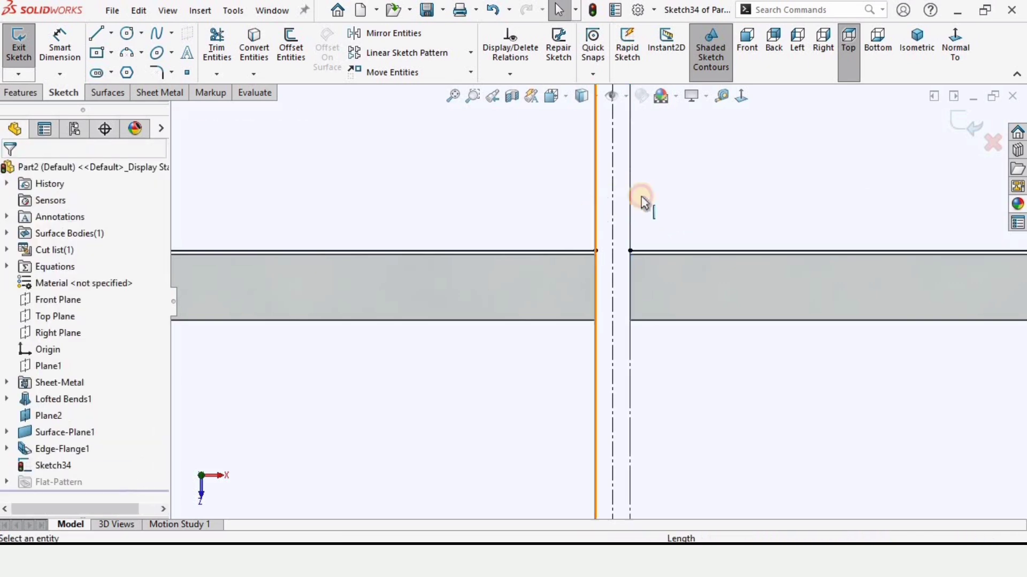
{"action": "left_click", "coordinate": [642, 198]}
{"action": "left_click", "coordinate": [658, 169]}
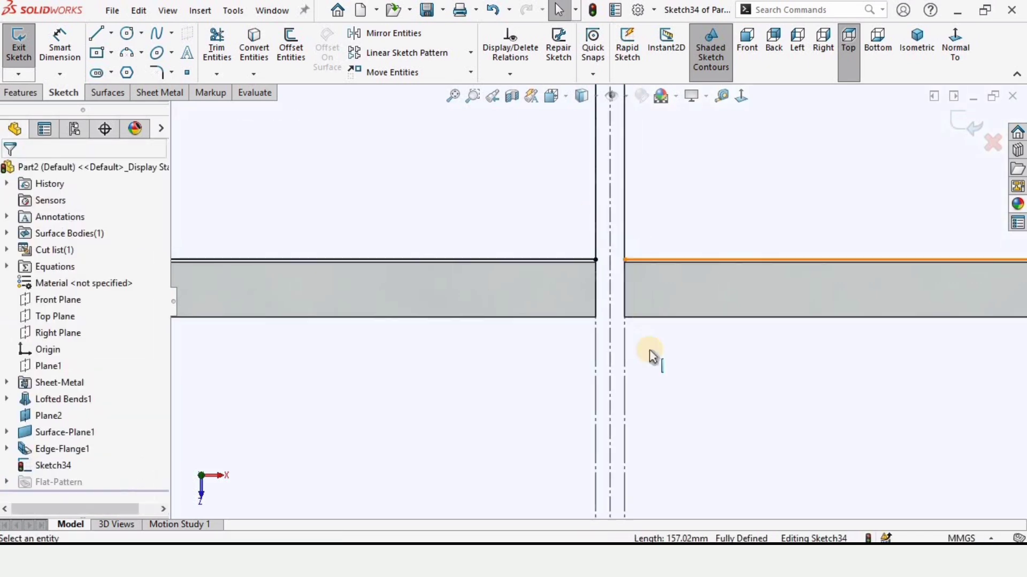
{"action": "scroll", "coordinate": [649, 349], "scroll_direction": "up", "scroll_amount": 4}
{"action": "left_click", "coordinate": [958, 126]}
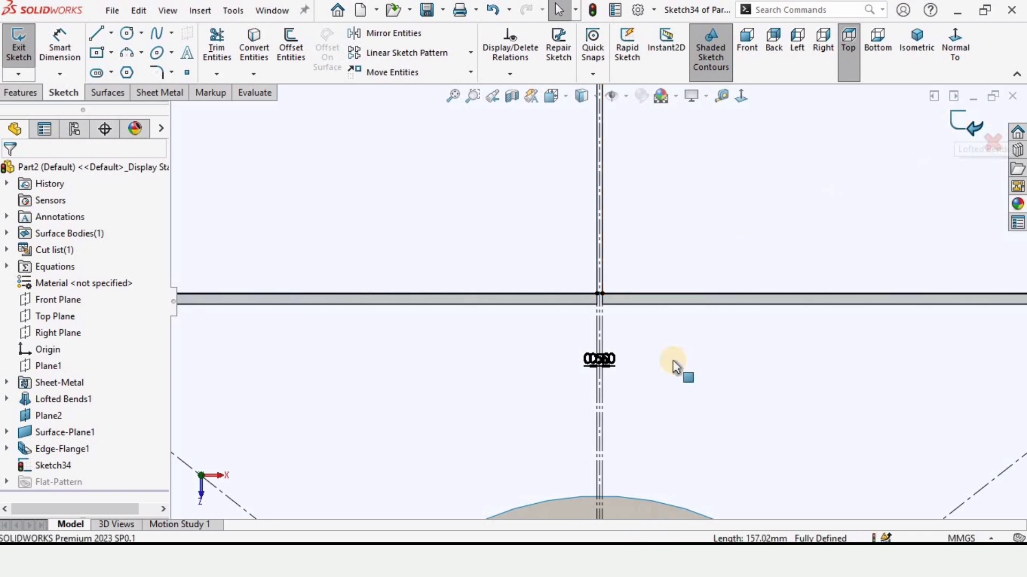
- Start a new sketch on the Right Plane
{"action": "scroll", "coordinate": [598, 299], "scroll_direction": "up", "scroll_amount": 3}
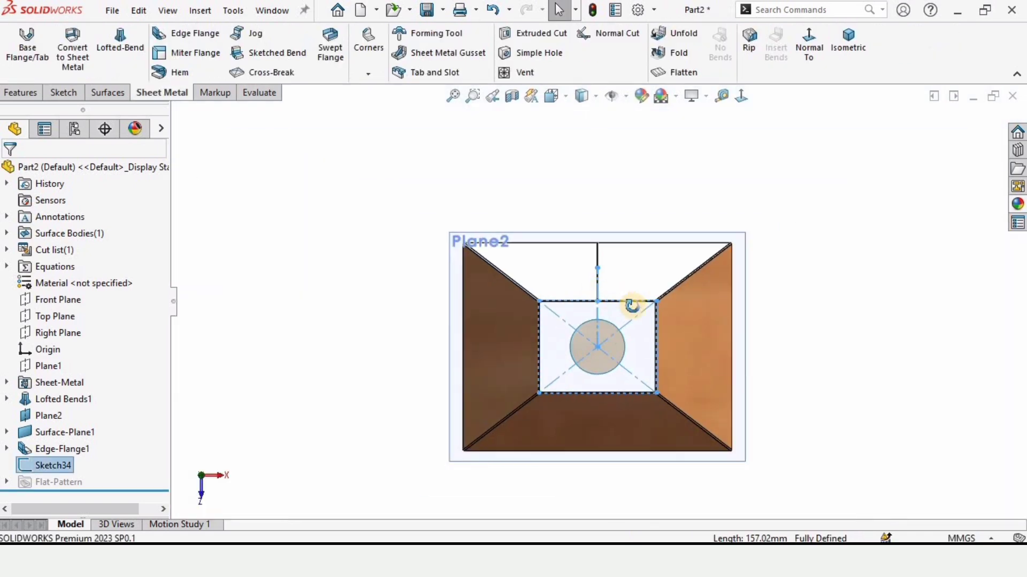
{"action": "middle_click_drag", "start_coordinate": [633, 305], "coordinate": [677, 316]}
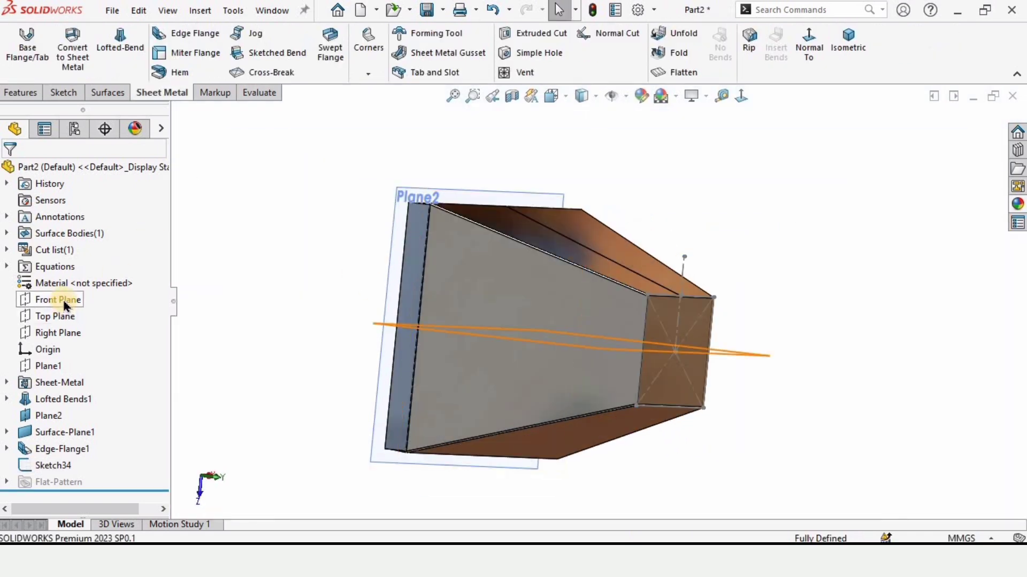
{"action": "left_click", "coordinate": [58, 332]}
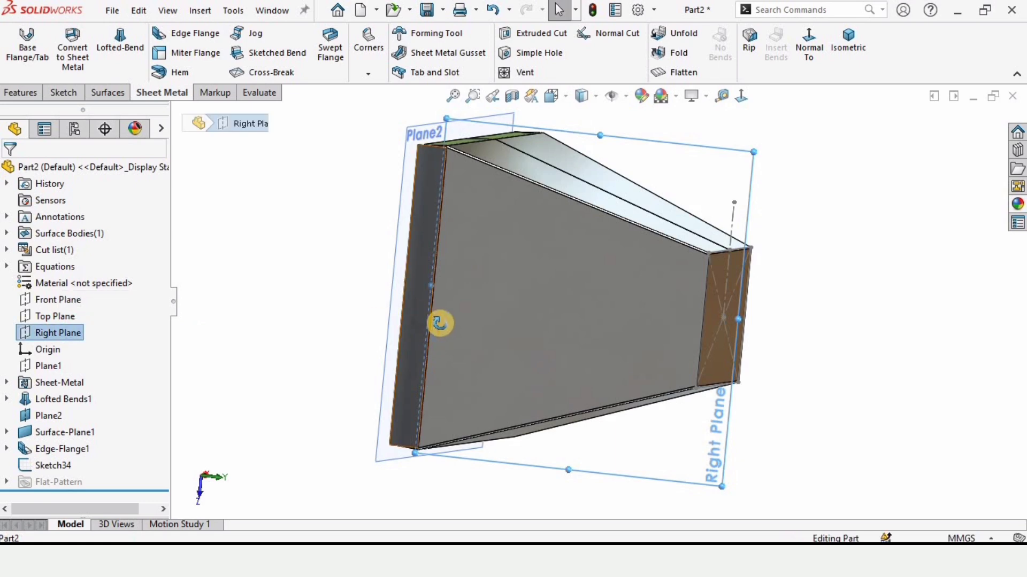
{"action": "middle_click_drag", "start_coordinate": [440, 323], "coordinate": [594, 214]}
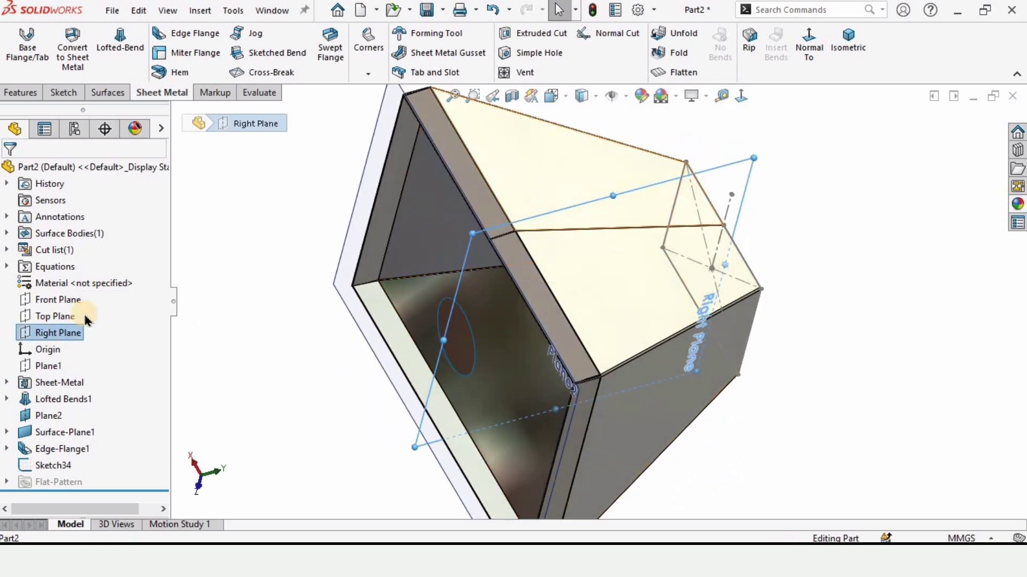
{"action": "right_click", "coordinate": [75, 333]}
{"action": "left_click", "coordinate": [75, 288]}
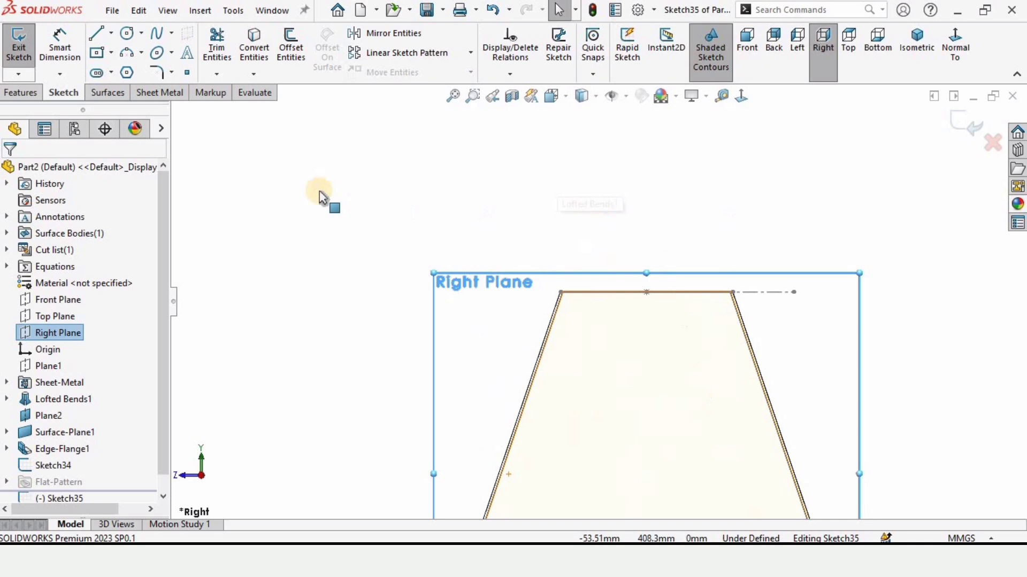
- Draw a vertical line about 97.5 mm long upward from the midpoint of the hood's upper edge
{"action": "left_click", "coordinate": [94, 39]}
{"action": "scroll", "coordinate": [650, 299], "scroll_direction": "down", "scroll_amount": 2}
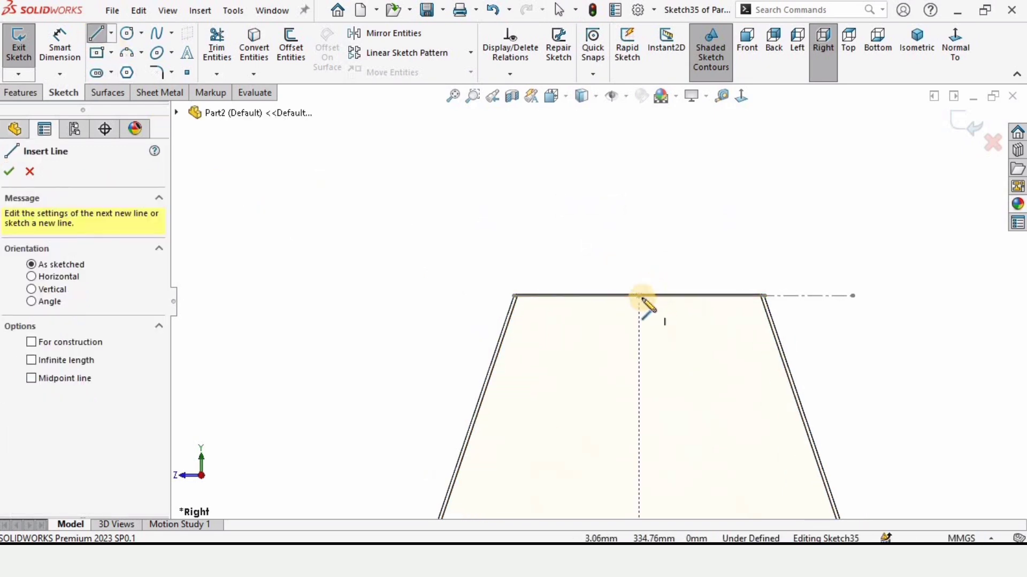
{"action": "left_click", "coordinate": [640, 295]}
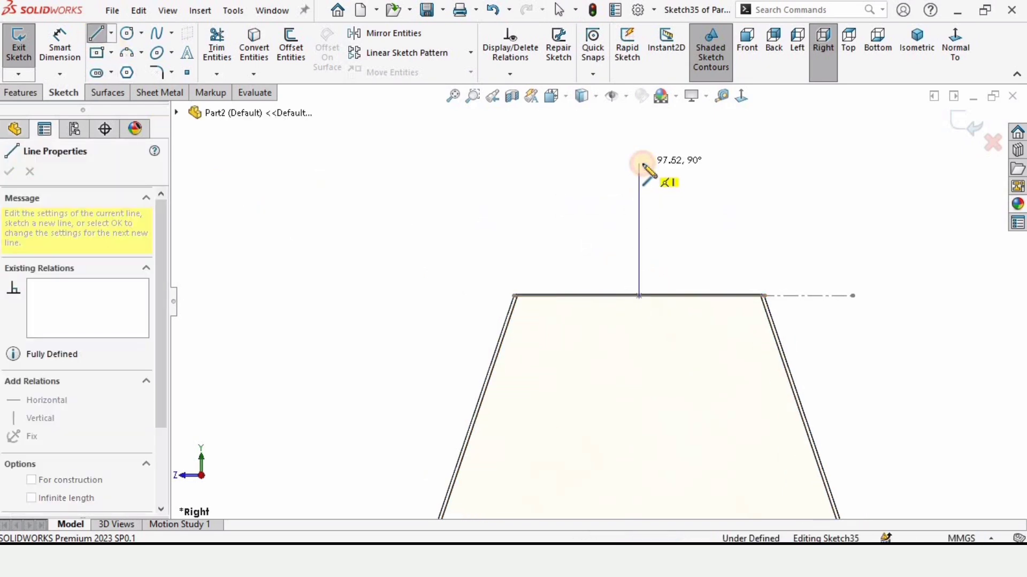
{"action": "left_click", "coordinate": [640, 163]}
{"action": "key", "text": "Escape"}
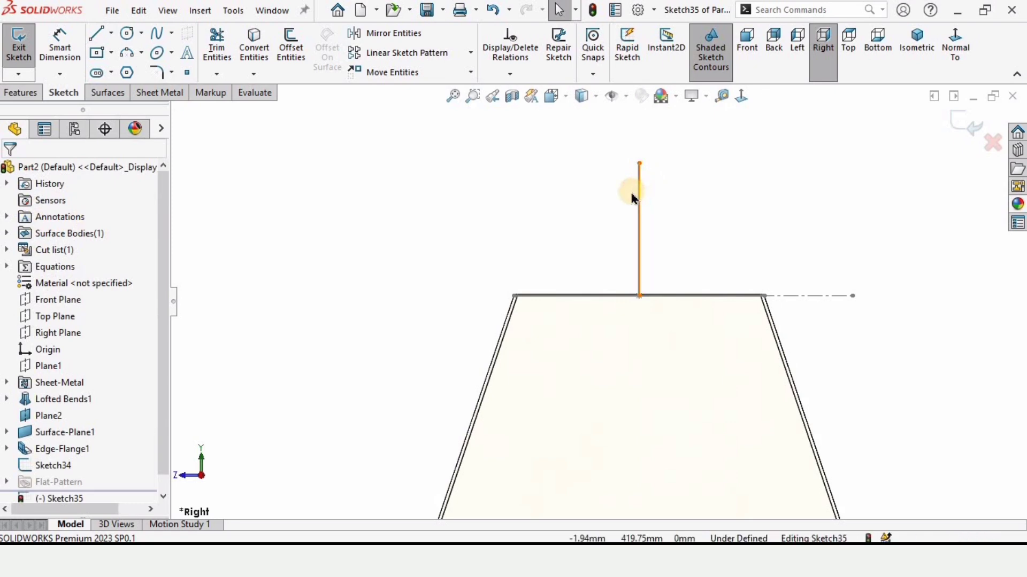
{"action": "left_click", "coordinate": [640, 180]}
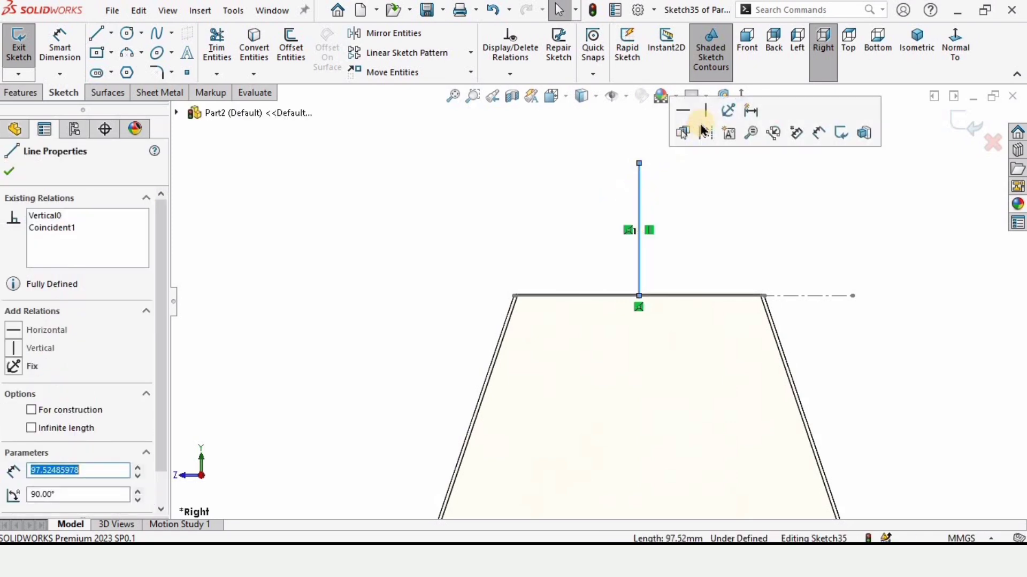
{"action": "left_click", "coordinate": [701, 213]}
- Draw a three-point arc of about 124 mm radius from the vertical line's upper end, curving up toward the +Z side
{"action": "middle_click_drag", "start_coordinate": [678, 210], "coordinate": [615, 355], "text": "ctrl"}
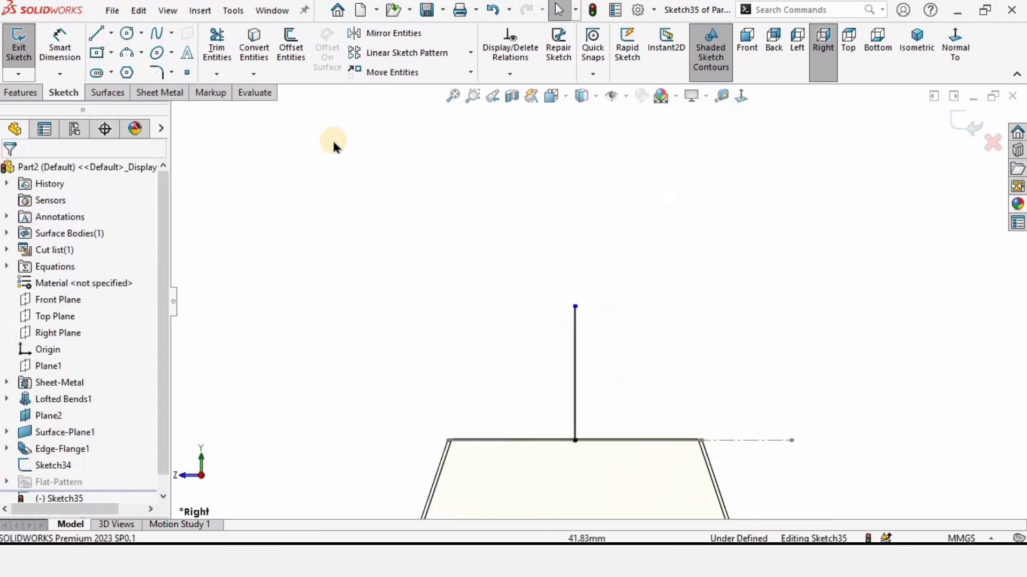
{"action": "left_click", "coordinate": [128, 52]}
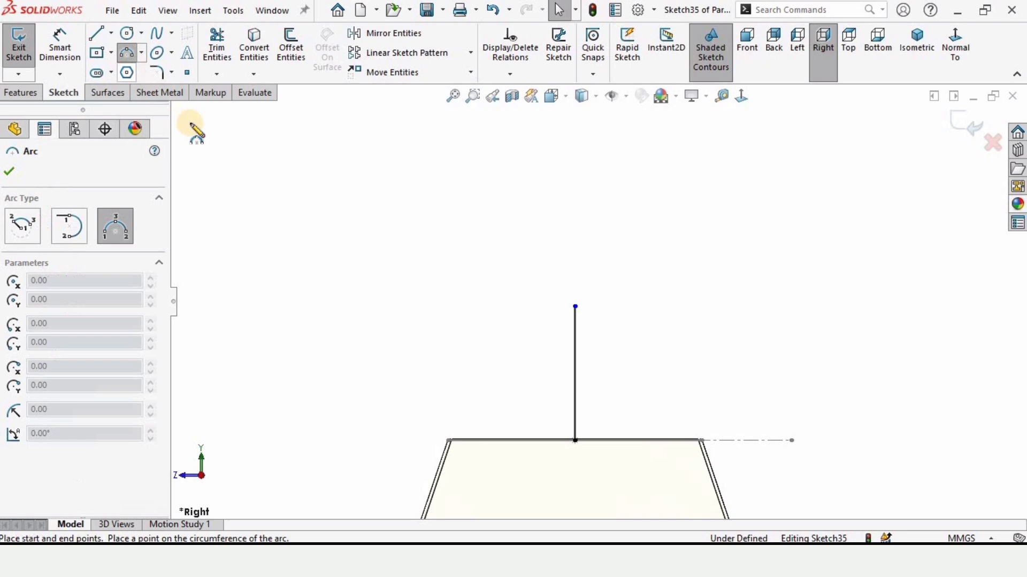
{"action": "left_click", "coordinate": [141, 53]}
{"action": "left_click", "coordinate": [160, 108]}
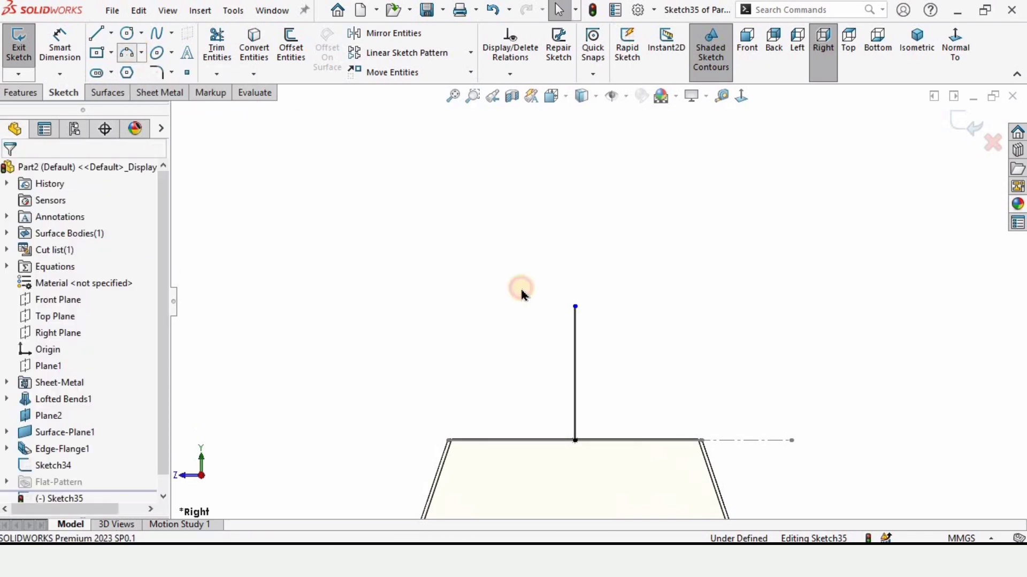
{"action": "left_click", "coordinate": [575, 306]}
{"action": "left_click", "coordinate": [416, 220]}
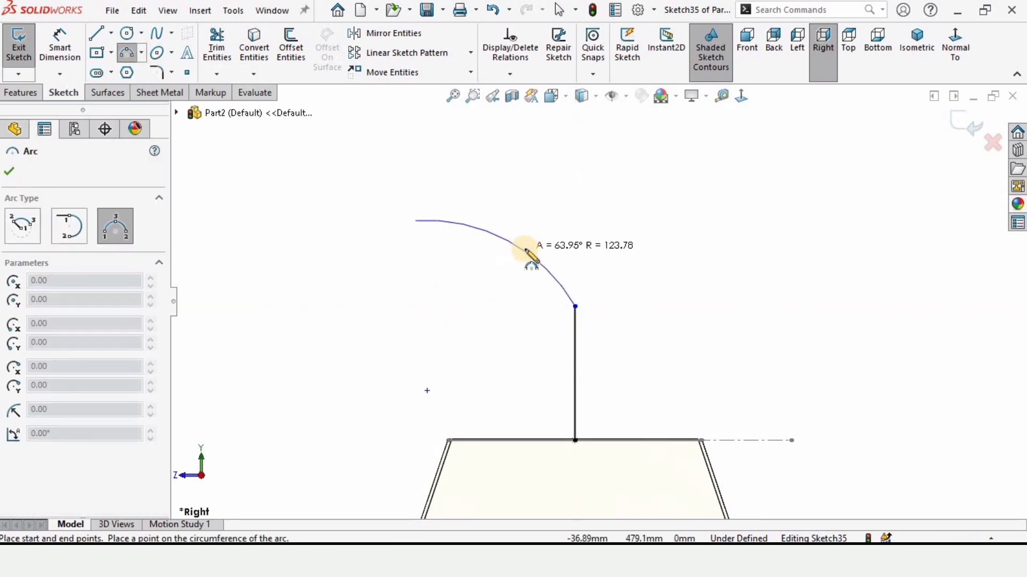
{"action": "left_click", "coordinate": [531, 255]}
{"action": "key", "text": "Escape"}
- Draw a line about 231 mm long from the arc's free end and make it horizontal
{"action": "scroll", "coordinate": [450, 261], "scroll_direction": "up", "scroll_amount": 4}
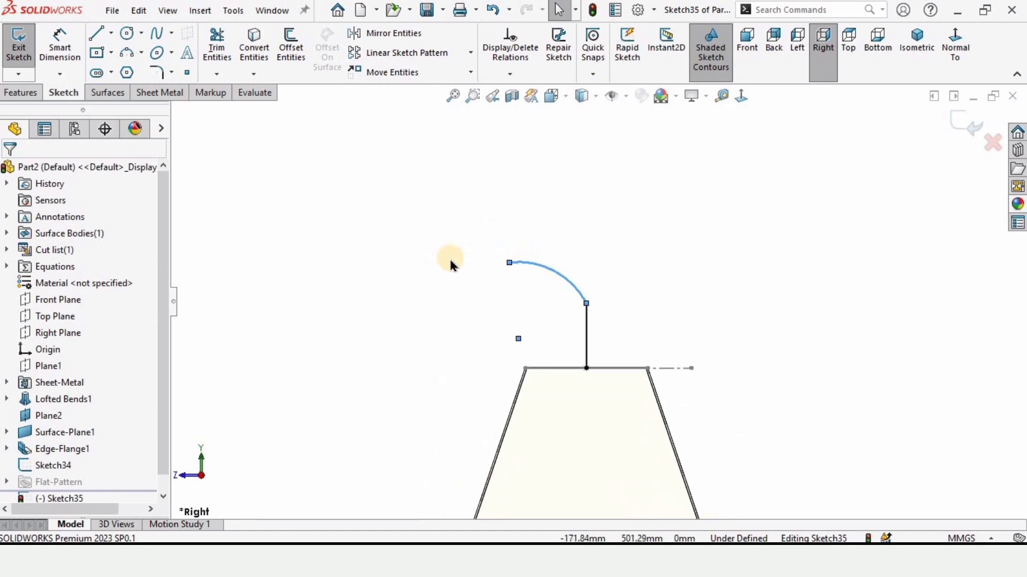
{"action": "scroll", "coordinate": [304, 213], "scroll_direction": "down", "scroll_amount": 2}
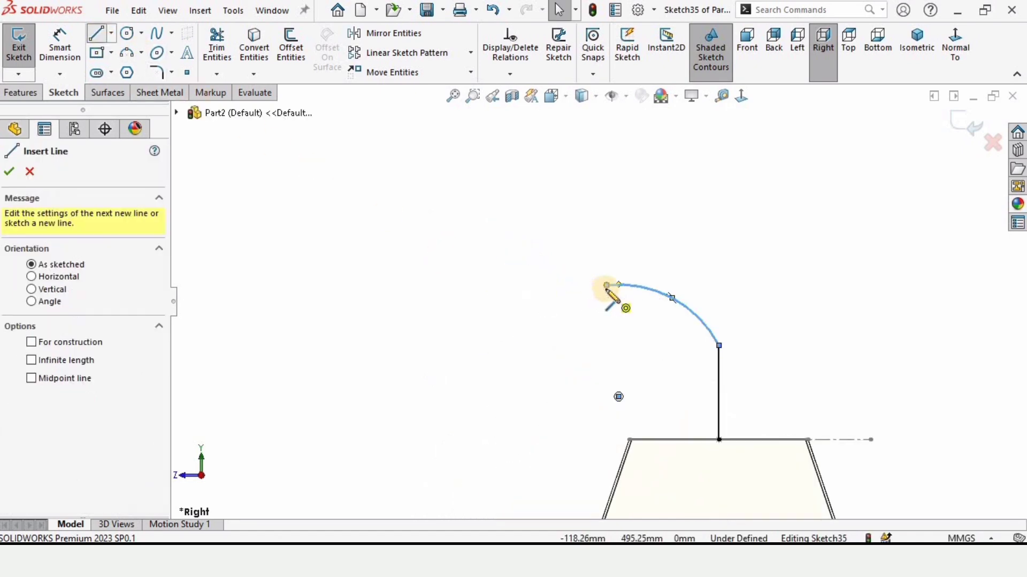
{"action": "left_click", "coordinate": [607, 285]}
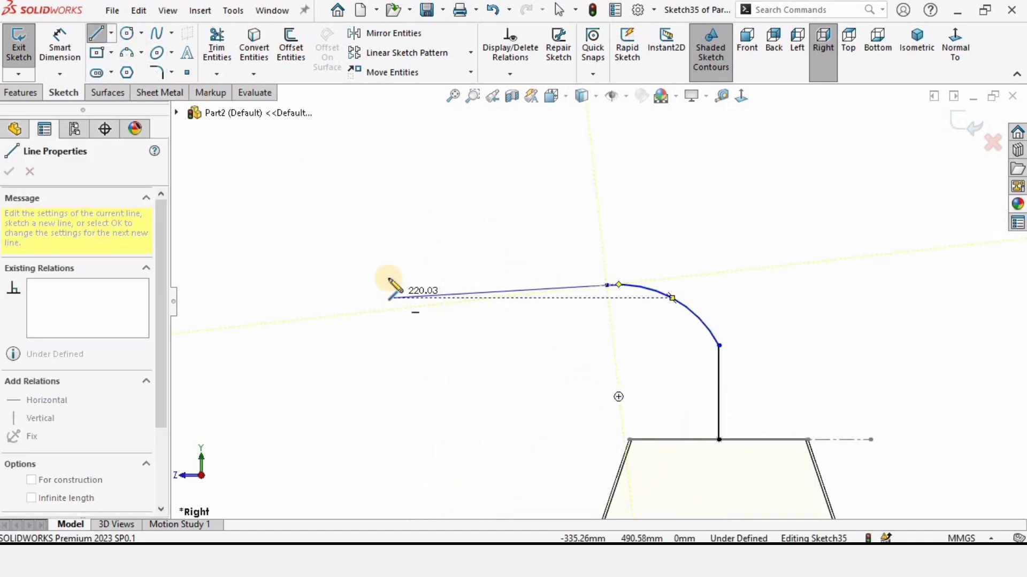
{"action": "left_click", "coordinate": [413, 173]}
{"action": "key", "text": "Escape"}
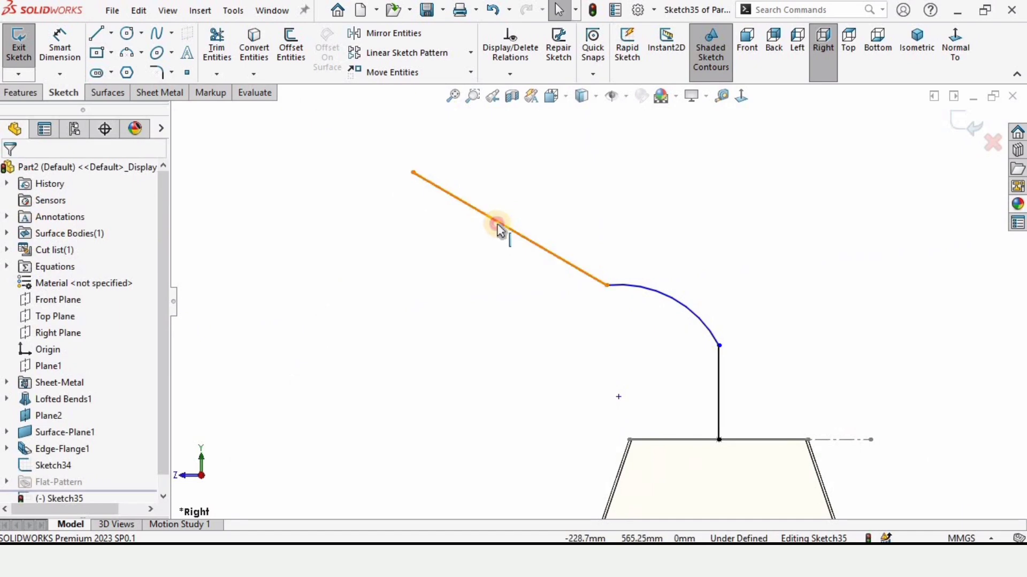
{"action": "left_click", "coordinate": [492, 254]}
{"action": "left_click", "coordinate": [541, 176]}
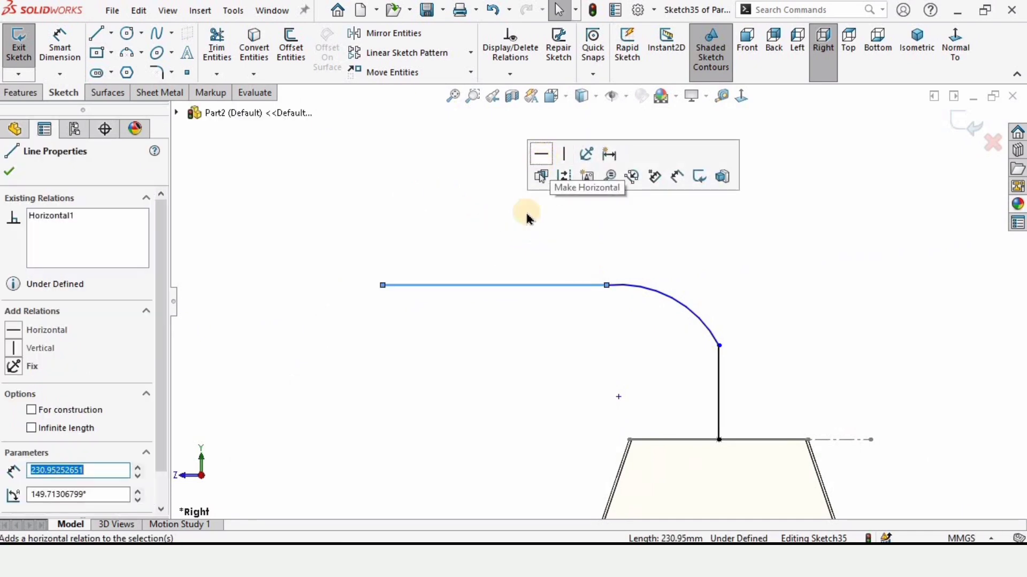
{"action": "left_click", "coordinate": [424, 299]}
- Make the arc tangent to the horizontal line and to the vertical line at their shared endpoints
{"action": "scroll", "coordinate": [749, 386], "scroll_direction": "up", "scroll_amount": 3}
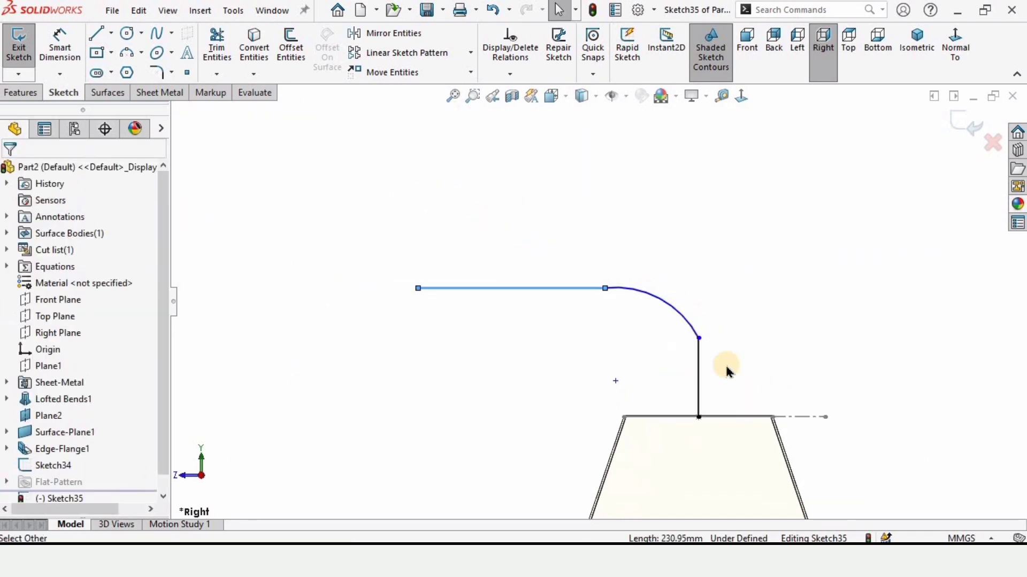
{"action": "scroll", "coordinate": [724, 371], "scroll_direction": "down", "scroll_amount": 2}
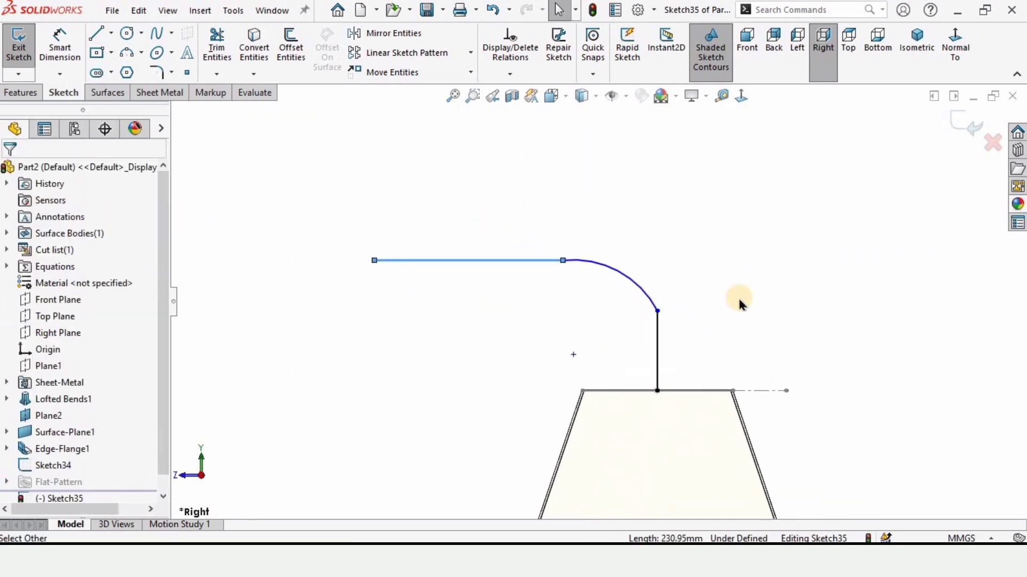
{"action": "left_click", "coordinate": [562, 262]}
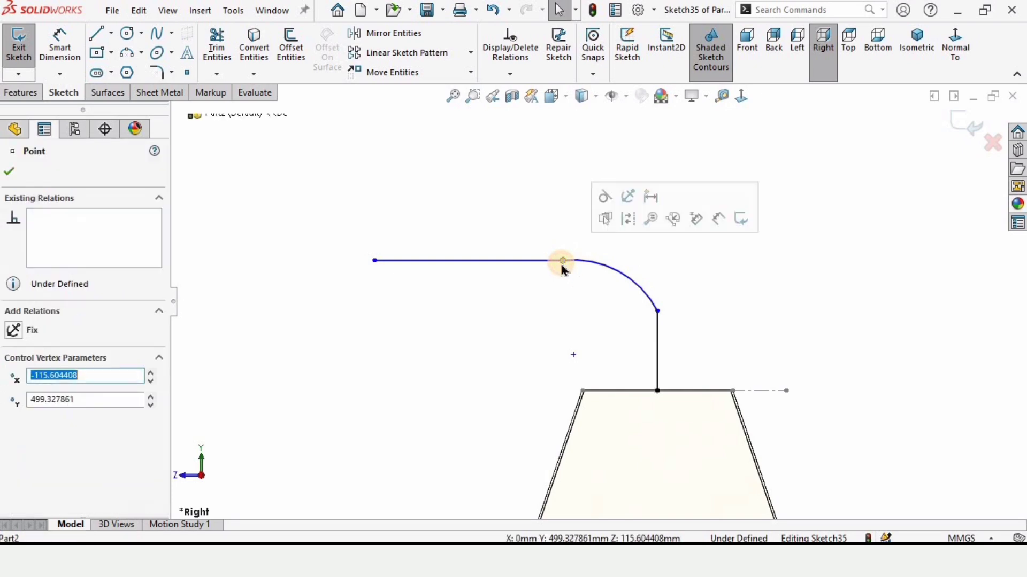
{"action": "left_click", "coordinate": [608, 200]}
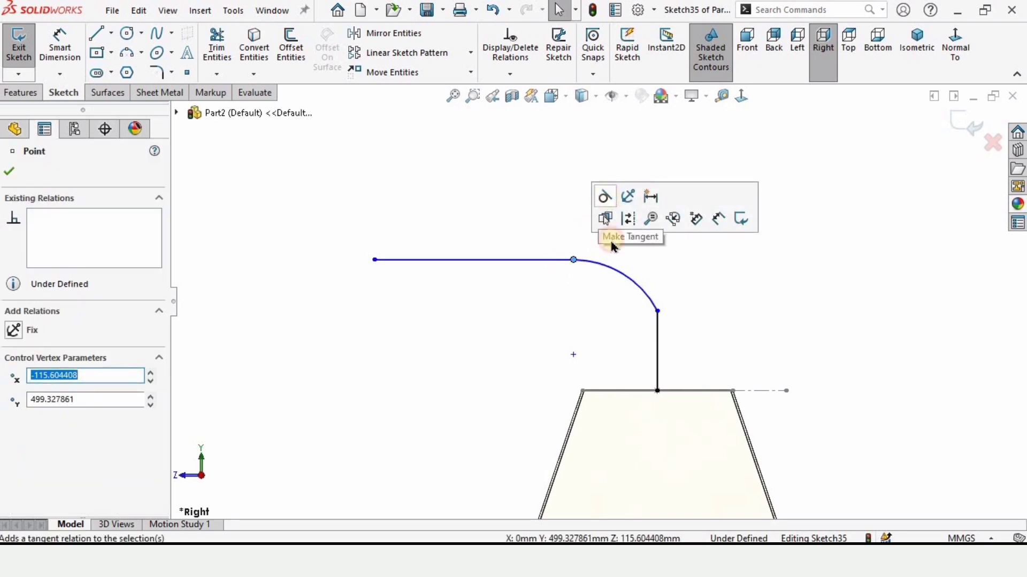
{"action": "left_click", "coordinate": [657, 313]}
{"action": "left_click", "coordinate": [700, 244]}
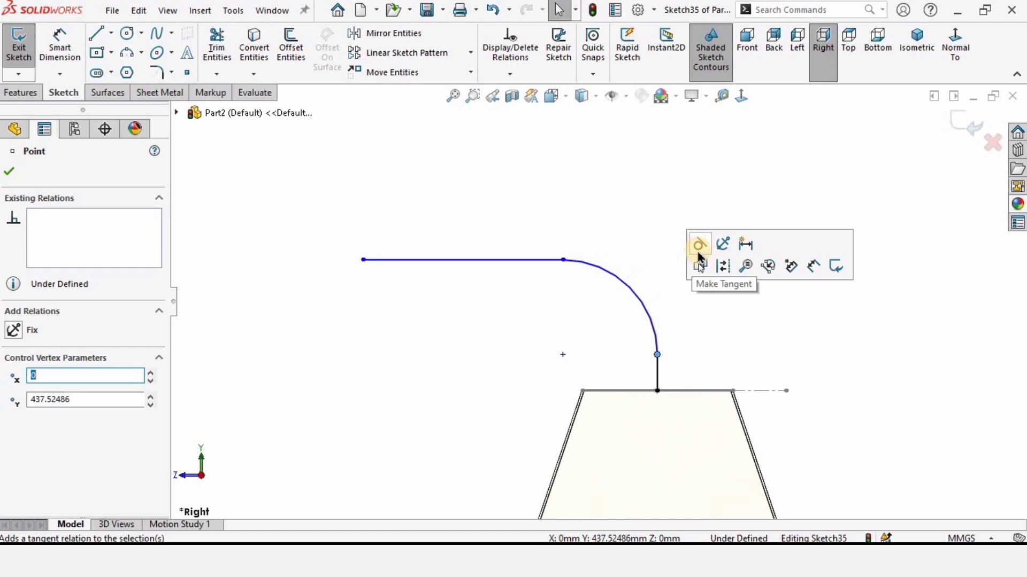
{"action": "left_click", "coordinate": [713, 342]}
- Dimension the vertical line's length to 120 mm
{"action": "scroll", "coordinate": [604, 298], "scroll_direction": "up", "scroll_amount": 1}
{"action": "left_click", "coordinate": [72, 45]}
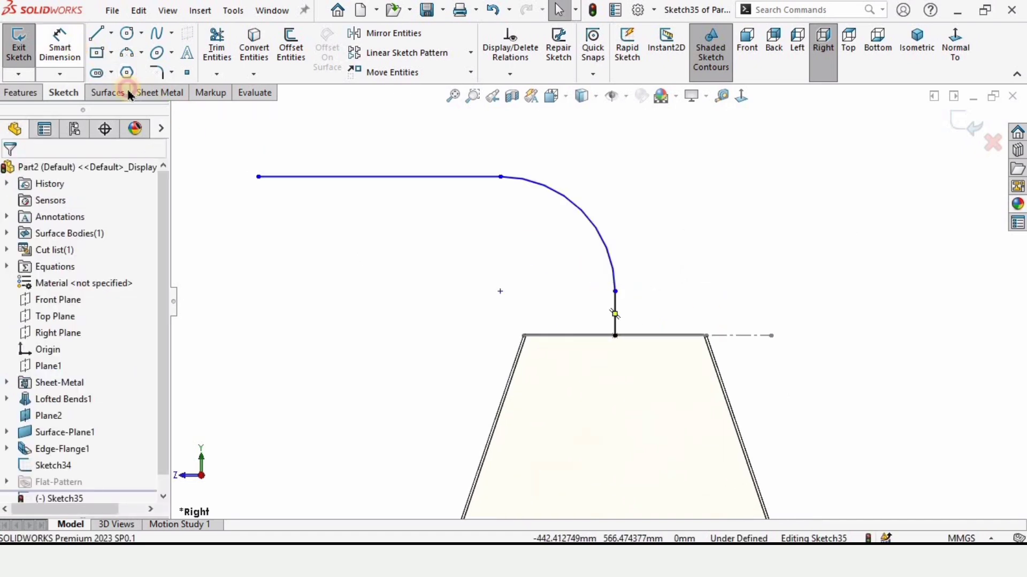
{"action": "scroll", "coordinate": [626, 303], "scroll_direction": "down", "scroll_amount": 2}
{"action": "left_click", "coordinate": [610, 300]}
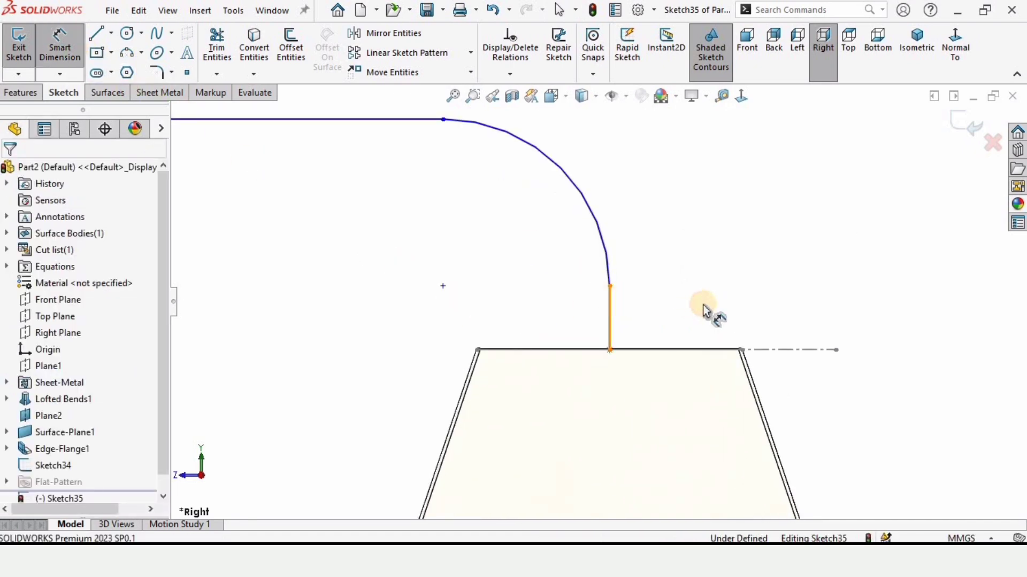
{"action": "left_click", "coordinate": [705, 311]}
{"action": "type", "text": "12"}
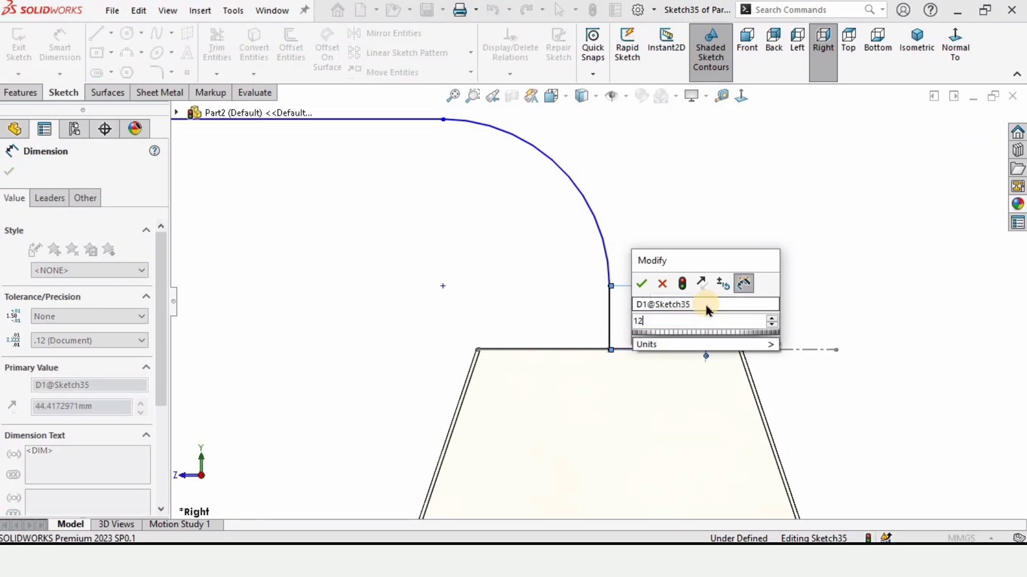
{"action": "type", "text": "0"}
{"action": "key", "text": "Return"}
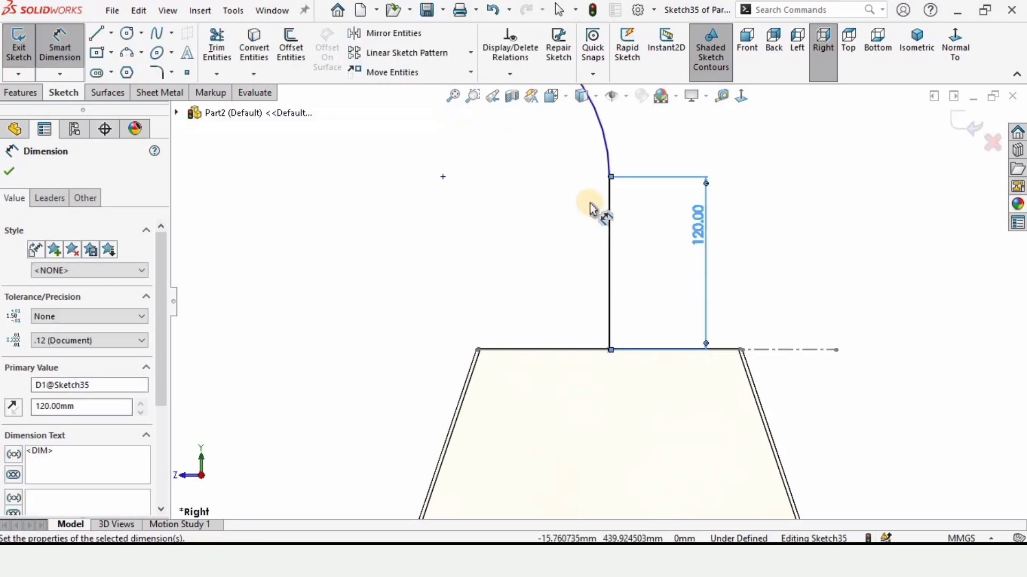
- Dimension the arc's radius to 180 mm
{"action": "scroll", "coordinate": [589, 193], "scroll_direction": "up", "scroll_amount": 3}
{"action": "scroll", "coordinate": [593, 225], "scroll_direction": "down", "scroll_amount": 2}
{"action": "left_click", "coordinate": [609, 254]}
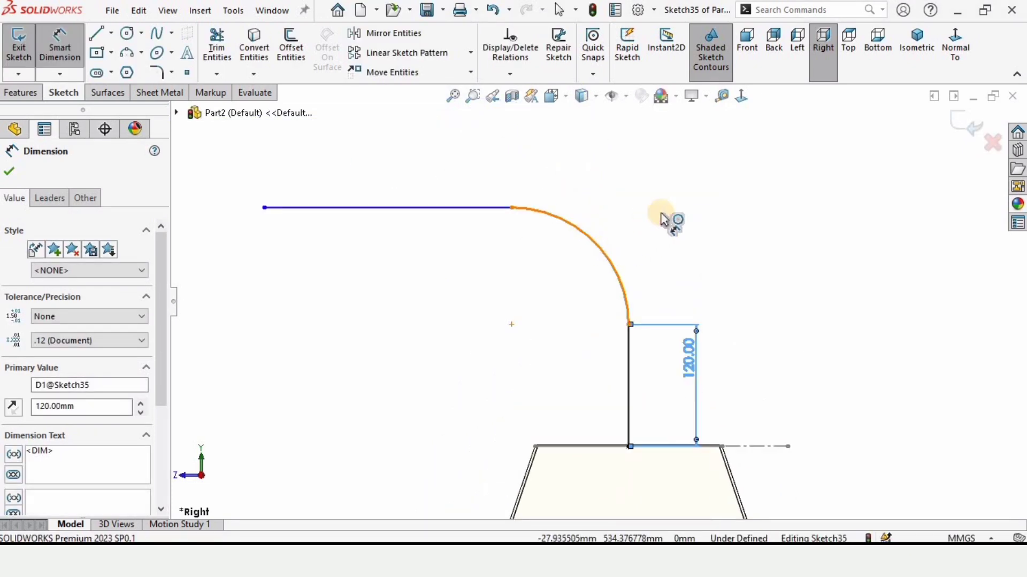
{"action": "left_click", "coordinate": [665, 220]}
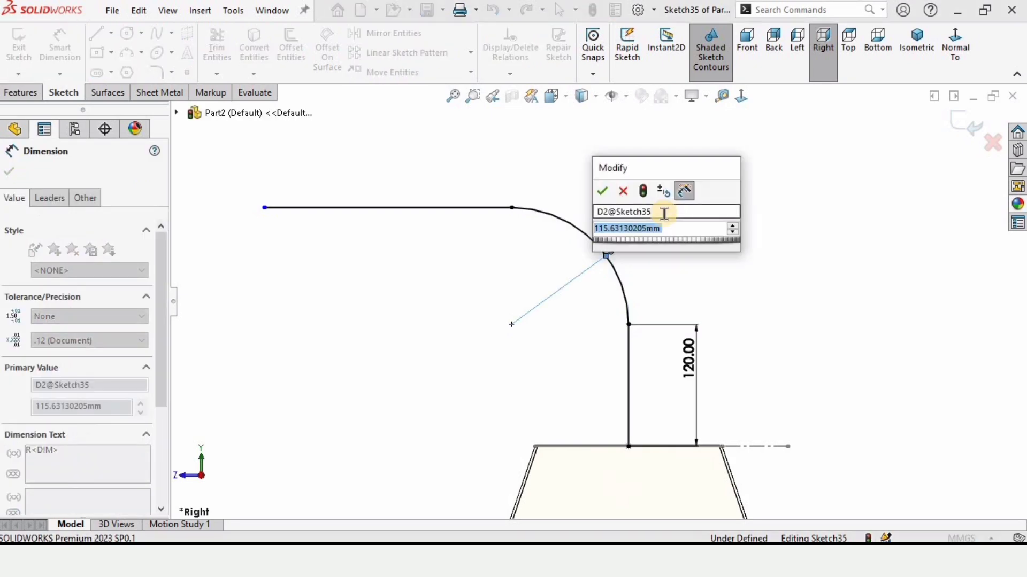
{"action": "type", "text": "180"}
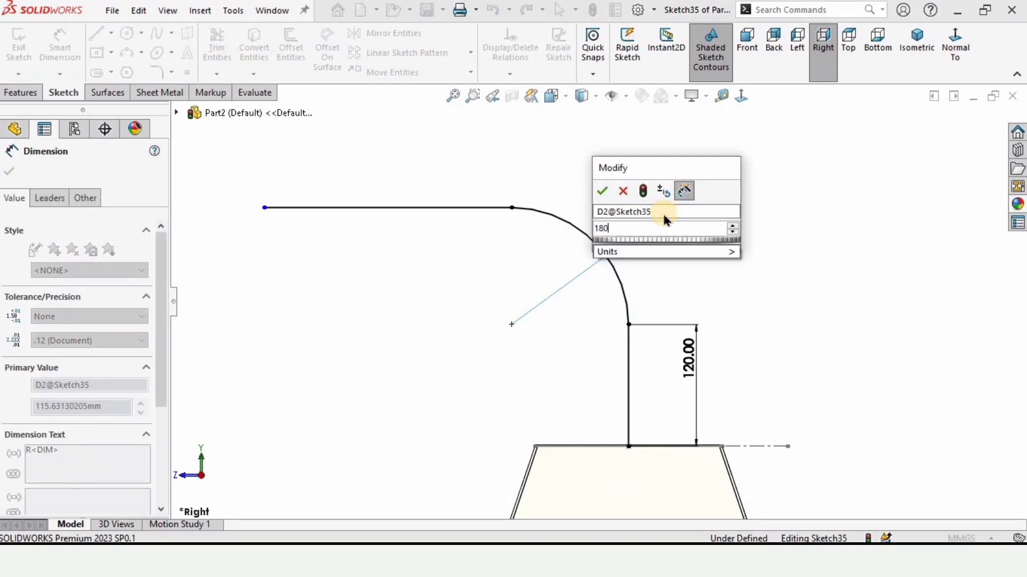
{"action": "key", "text": "Return"}
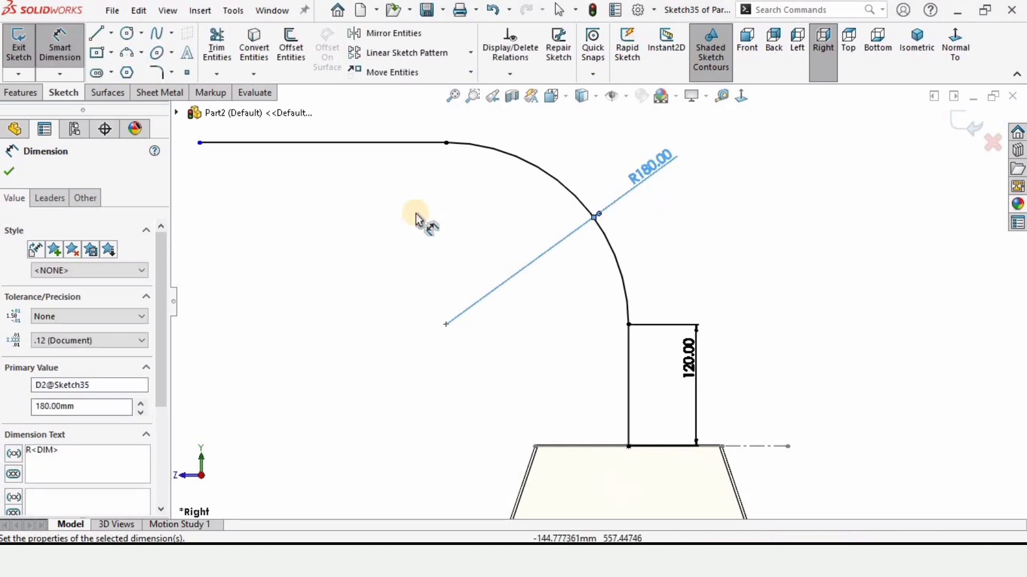
- Dimension the horizontal line's length to 630 mm and exit the sketch
{"action": "scroll", "coordinate": [416, 217], "scroll_direction": "down", "scroll_amount": 2}
{"action": "left_click", "coordinate": [480, 182]}
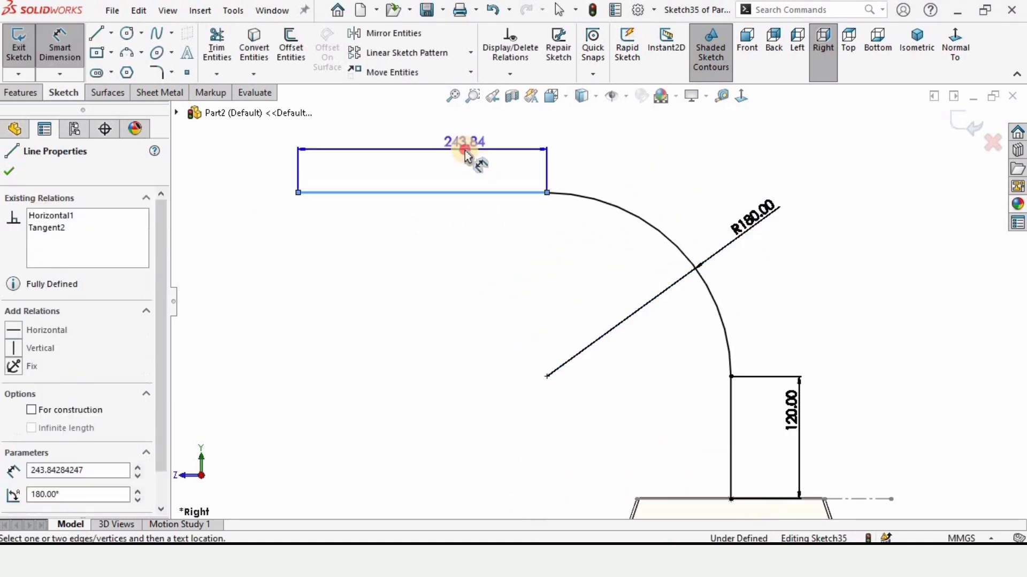
{"action": "left_click", "coordinate": [465, 151]}
{"action": "type", "text": "650"}
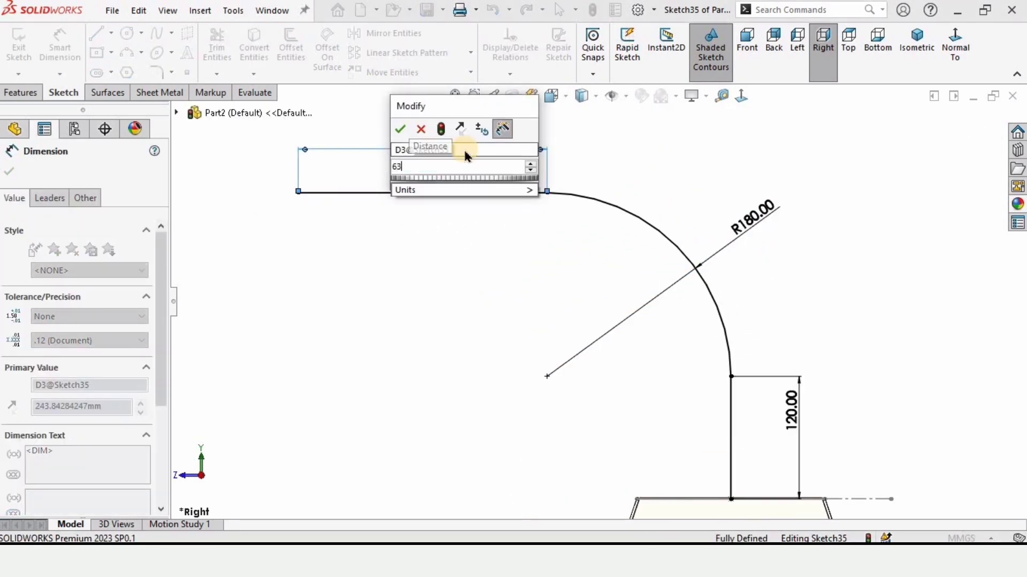
{"action": "key", "text": "Return"}
{"action": "scroll", "coordinate": [394, 255], "scroll_direction": "up", "scroll_amount": 8}
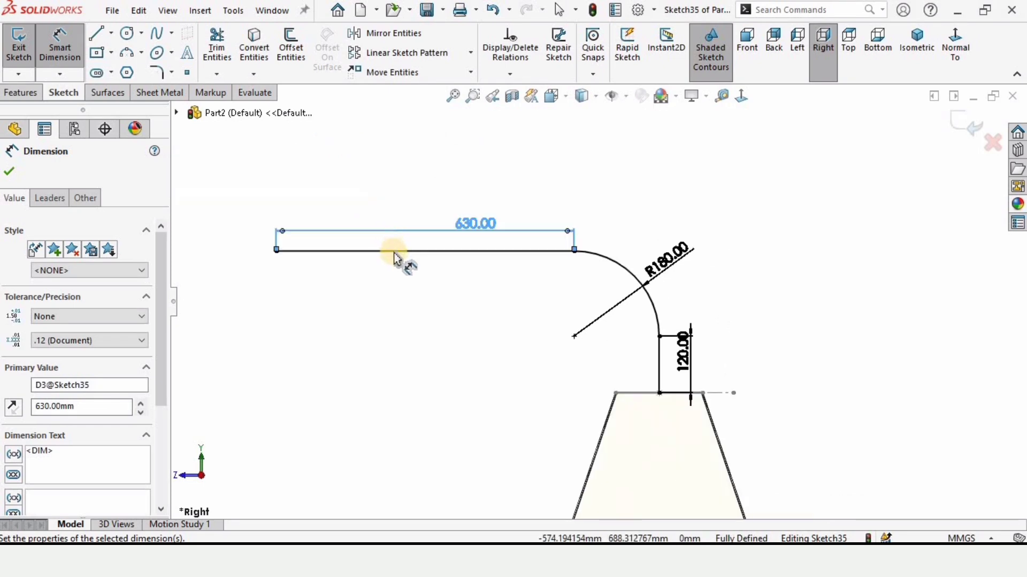
{"action": "scroll", "coordinate": [412, 315], "scroll_direction": "down", "scroll_amount": 2}
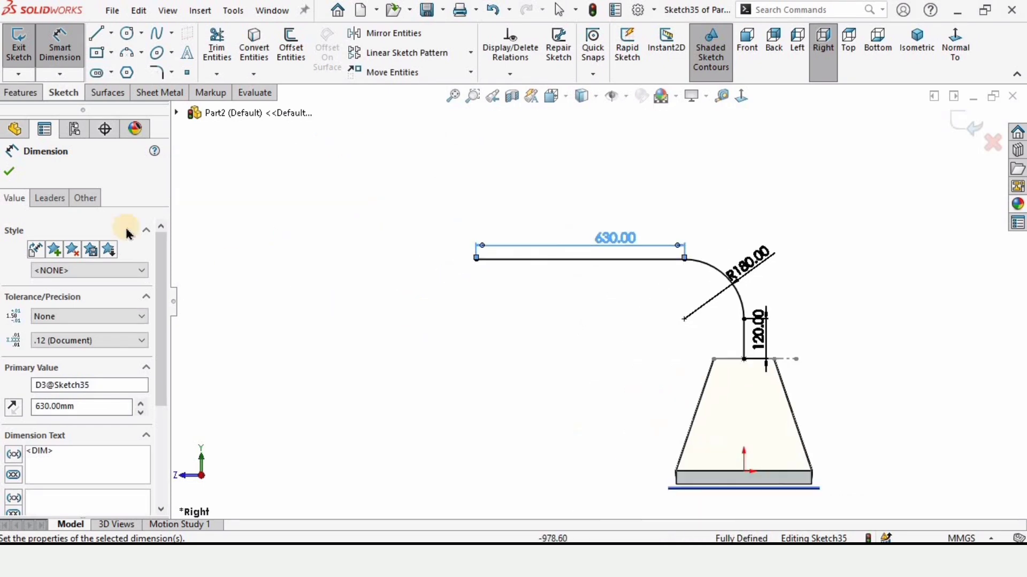
{"action": "left_click", "coordinate": [8, 173]}
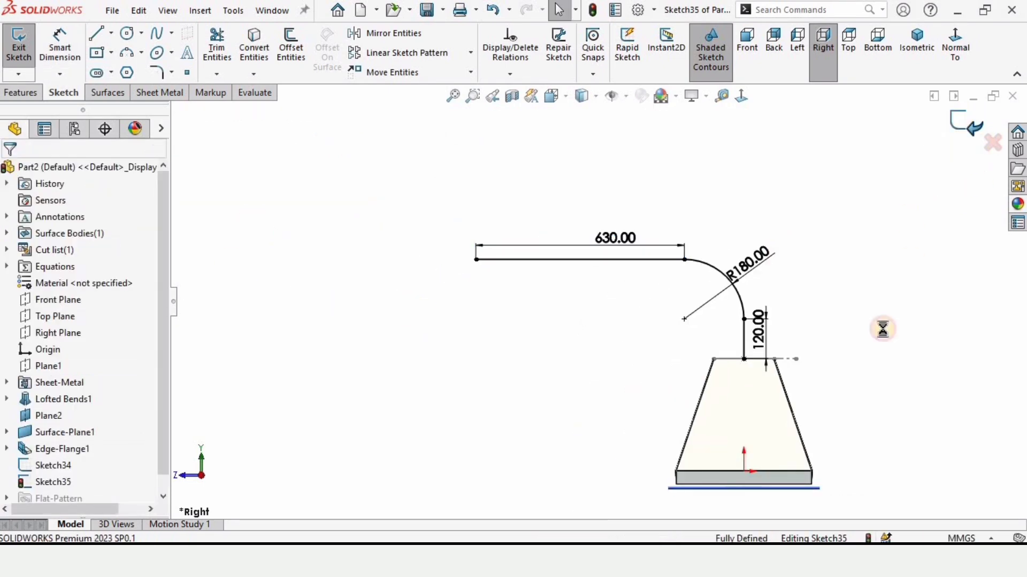
- Start a Swept Flange with the split rectangle sketch (Sketch34) at the small opening as its profile
{"action": "mouse_move", "coordinate": [728, 367]}
{"action": "middle_mouse_down"}
{"action": "mouse_move", "coordinate": [564, 348]}
{"action": "mouse_move", "coordinate": [687, 248]}
{"action": "mouse_move", "coordinate": [550, 179]}
{"action": "mouse_move", "coordinate": [660, 344]}
{"action": "mouse_move", "coordinate": [651, 348]}
{"action": "mouse_move", "coordinate": [713, 413]}
{"action": "mouse_move", "coordinate": [378, 324]}
{"action": "middle_mouse_up"}
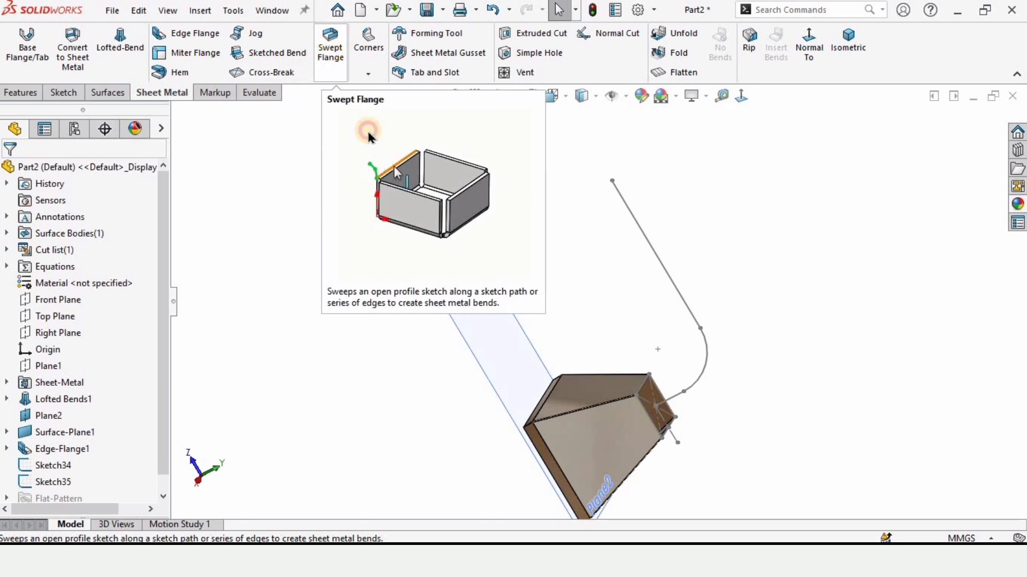
{"action": "scroll", "coordinate": [663, 475], "scroll_direction": "down", "scroll_amount": 3}
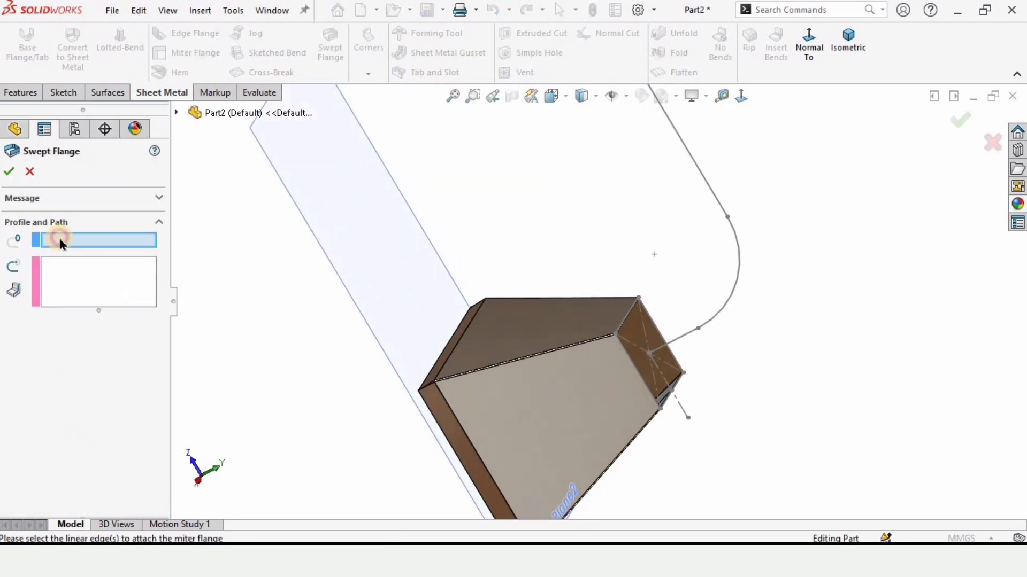
{"action": "left_click", "coordinate": [68, 272]}
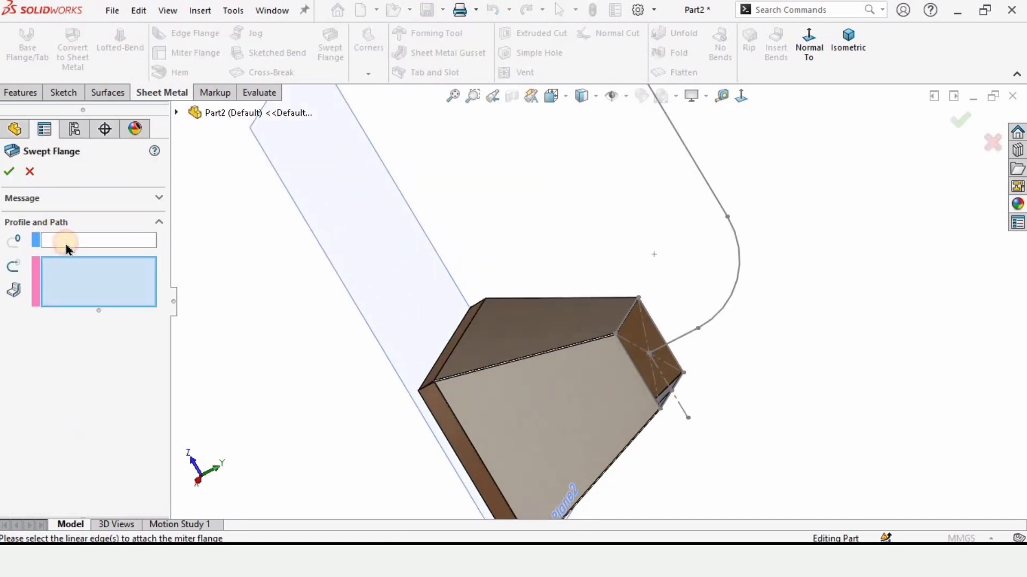
{"action": "left_click", "coordinate": [42, 242]}
{"action": "scroll", "coordinate": [534, 310], "scroll_direction": "down", "scroll_amount": 6}
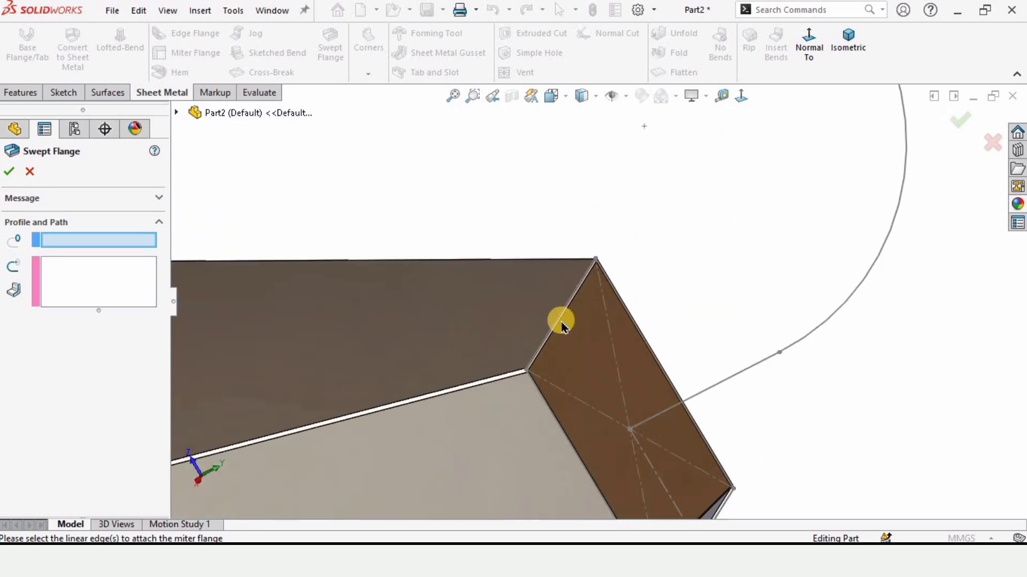
{"action": "left_click", "coordinate": [578, 294]}
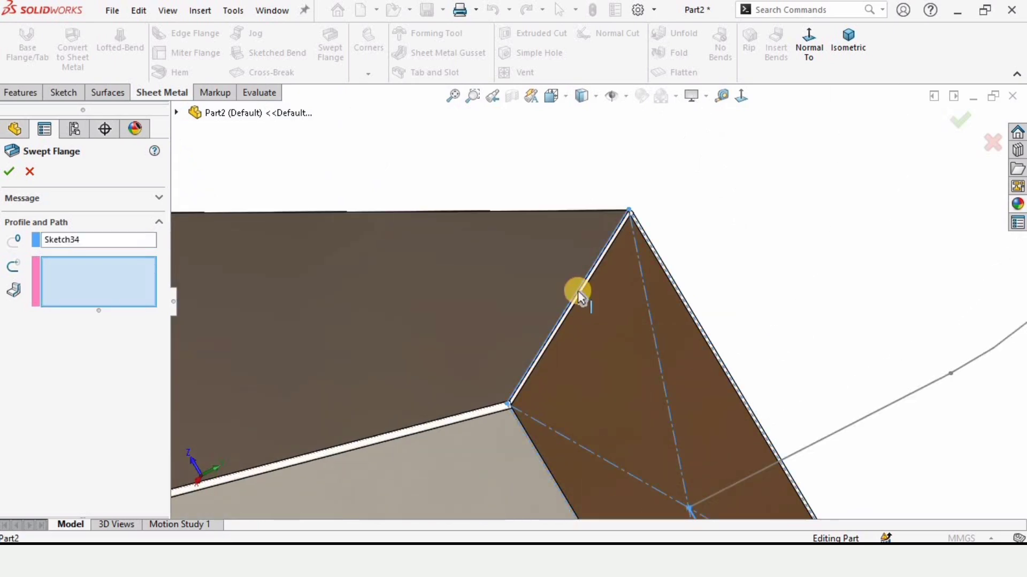
- Sweep the flange along the line-and-arc path (Sketch35), overriding the sheet metal thickness to 2 mm
{"action": "scroll", "coordinate": [583, 299], "scroll_direction": "up", "scroll_amount": 3}
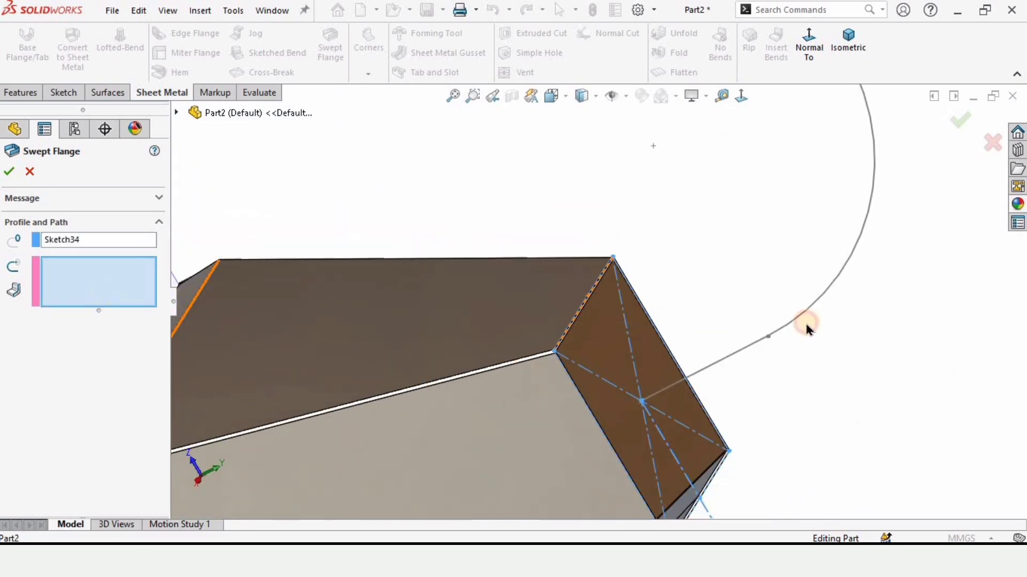
{"action": "left_click", "coordinate": [830, 292]}
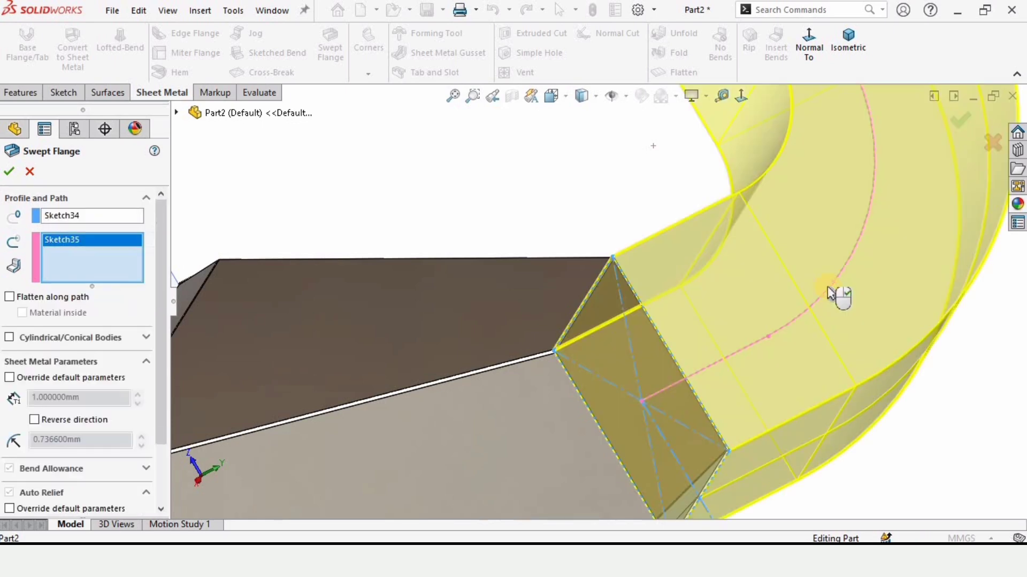
{"action": "scroll", "coordinate": [812, 302], "scroll_direction": "up", "scroll_amount": 3}
{"action": "middle_click_drag", "start_coordinate": [671, 355], "coordinate": [638, 151]}
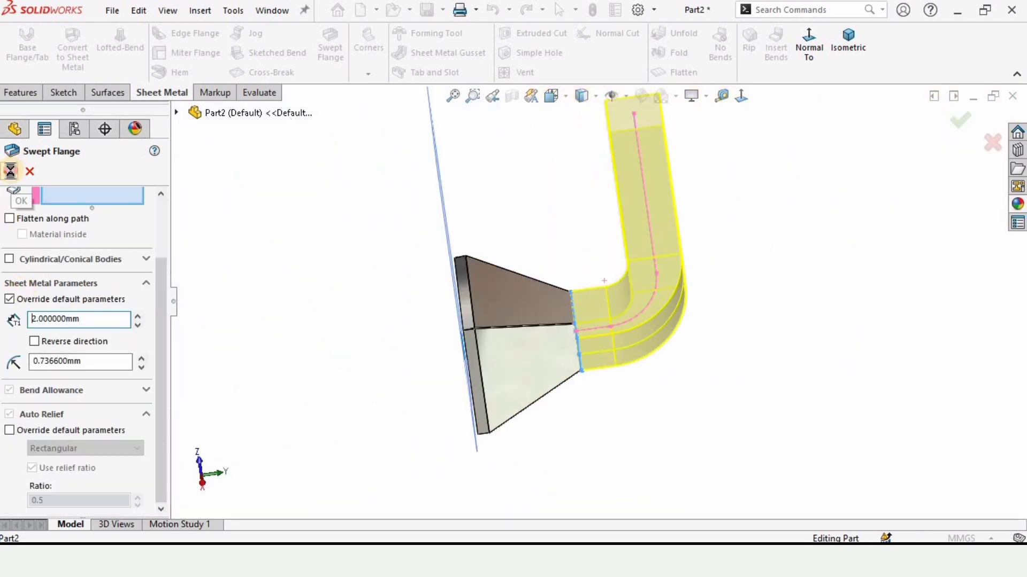